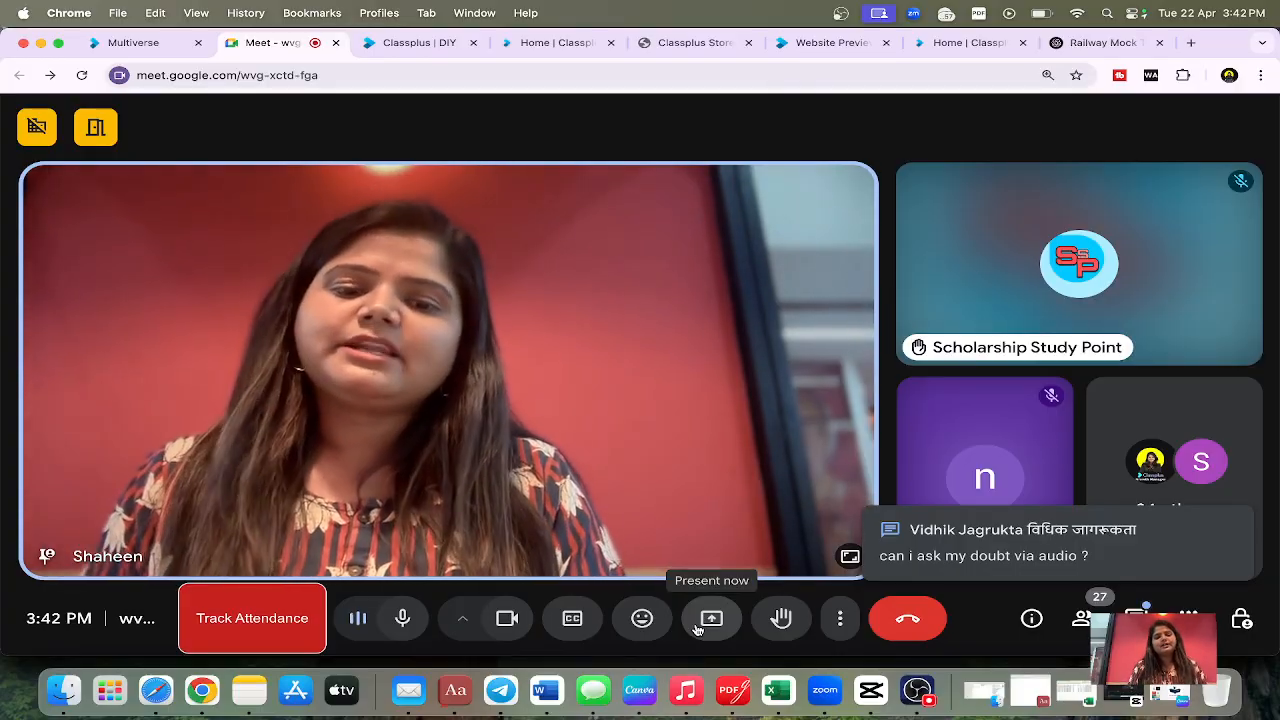
# Step: Present the entire screen to the participants of the Google Meet call
pyautogui.click(697, 625)
pyautogui.click(789, 165)
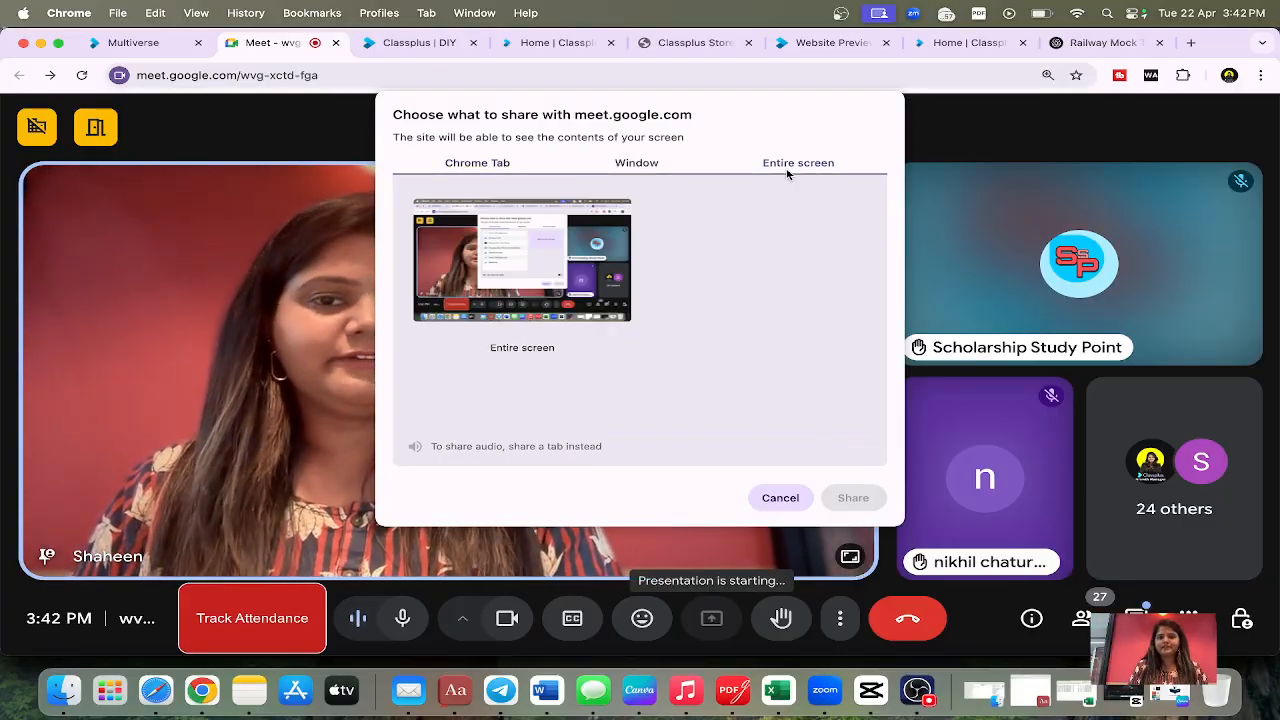
pyautogui.click(862, 502)
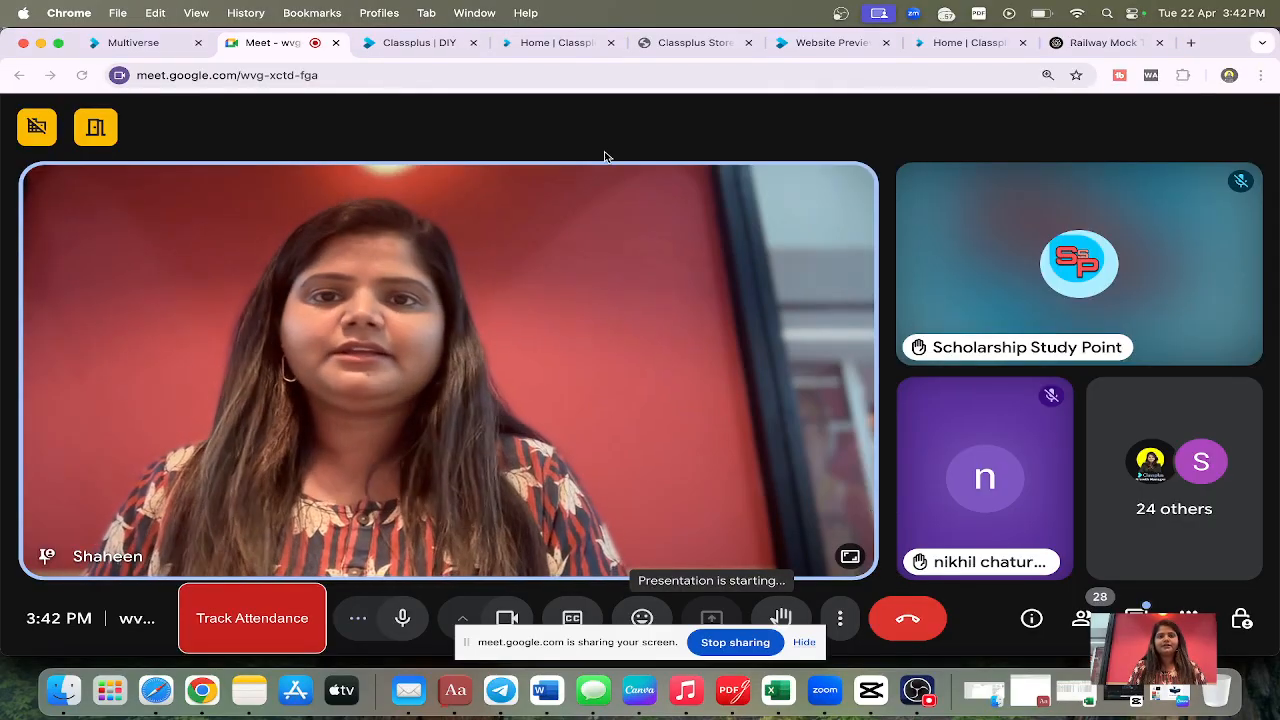
# Step: Switch to the Classplus test portal and open the draft "railway Foundation Mock Test" from My Library for editing
pyautogui.click(525, 44)
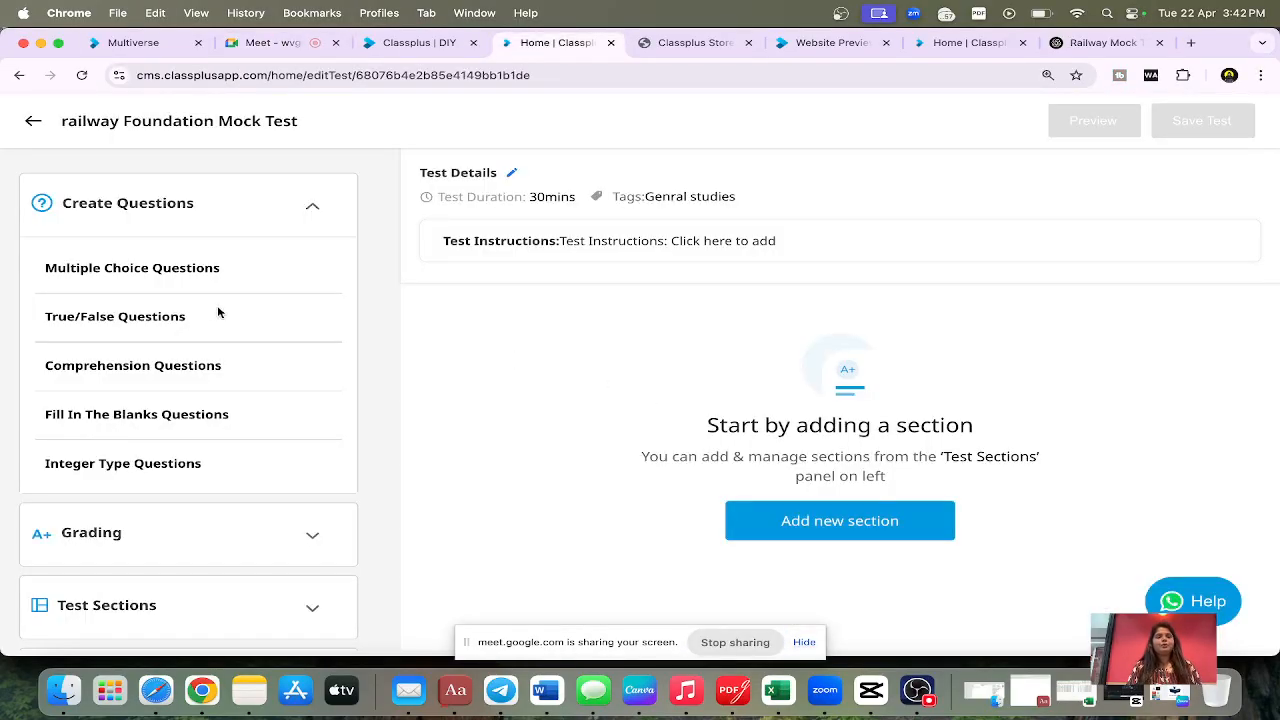
pyautogui.click(31, 122)
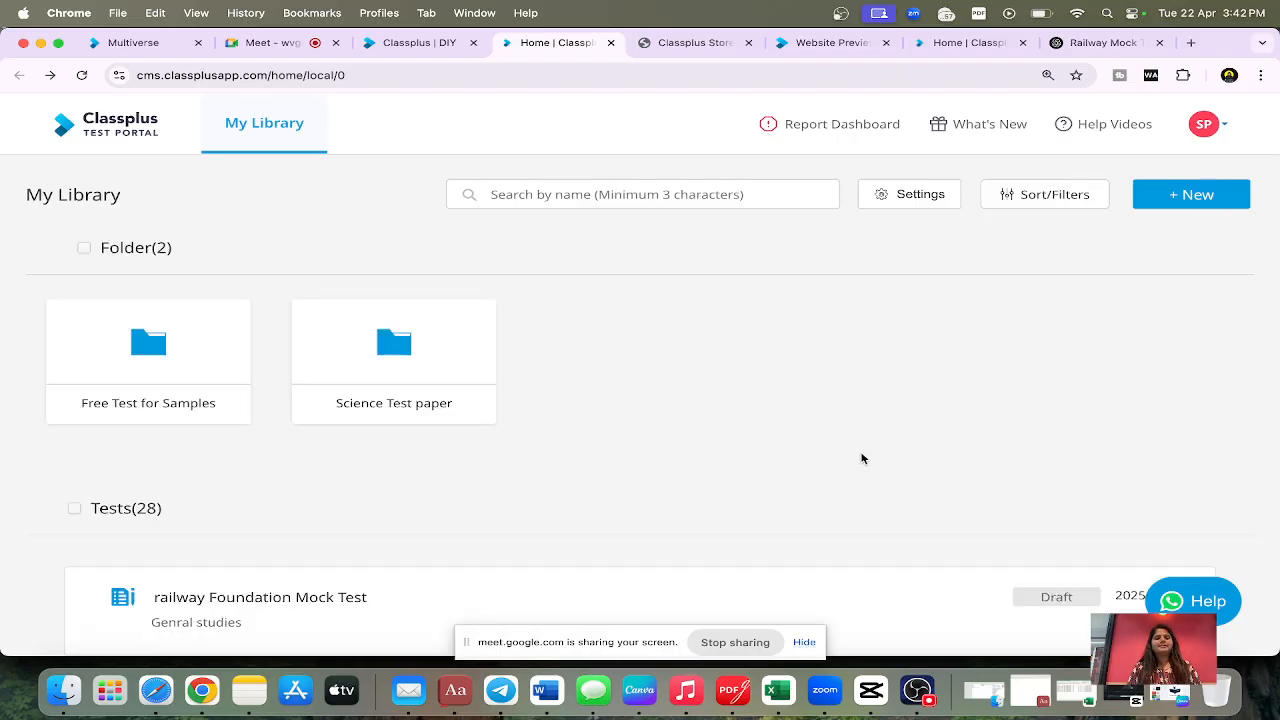
pyautogui.scroll(-3, 862, 458)
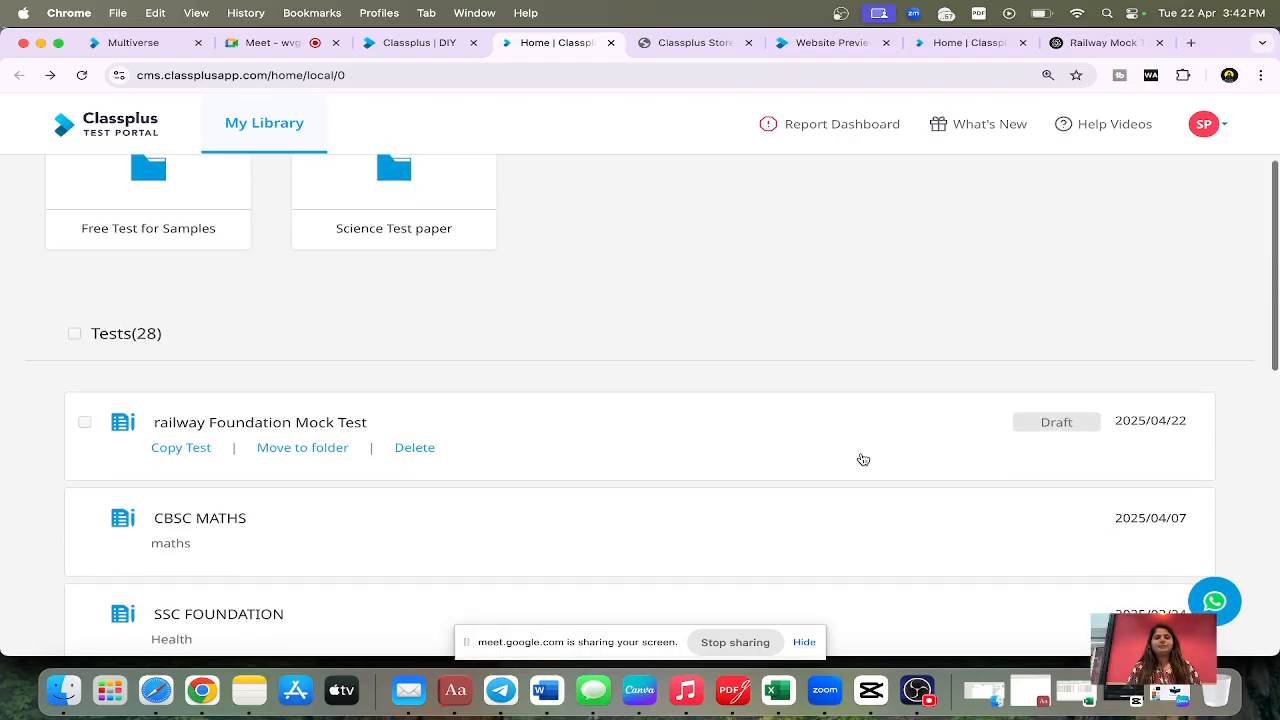
pyautogui.click(305, 425)
pyautogui.click(312, 220)
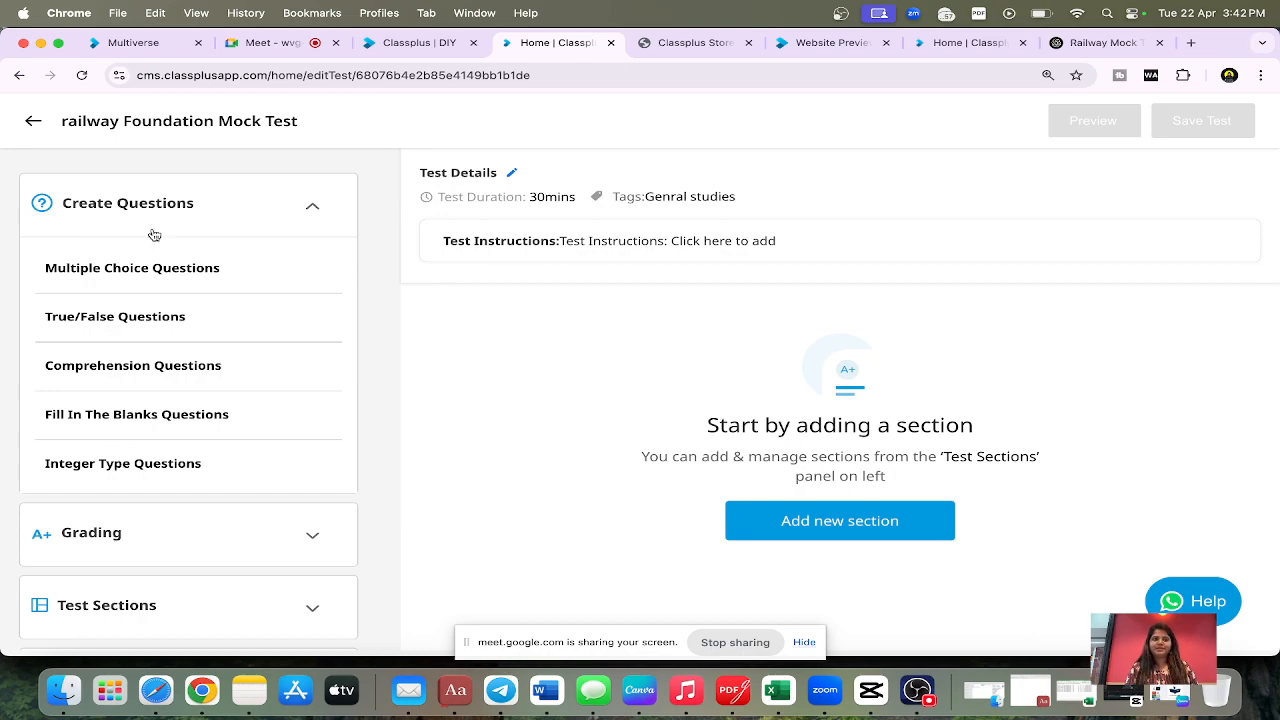
# Step: Add a section named "Section A" without instructions and continue to adding multiple choice questions to it
pyautogui.click(148, 270)
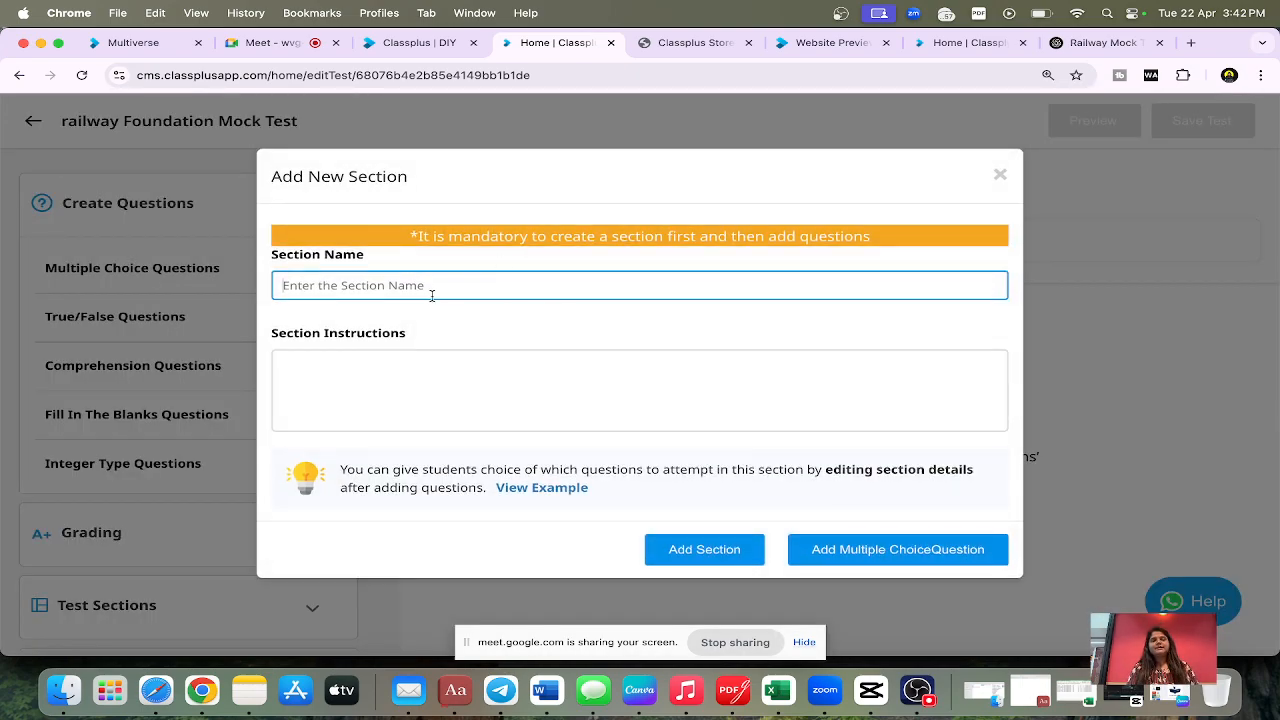
pyautogui.write('Section A')
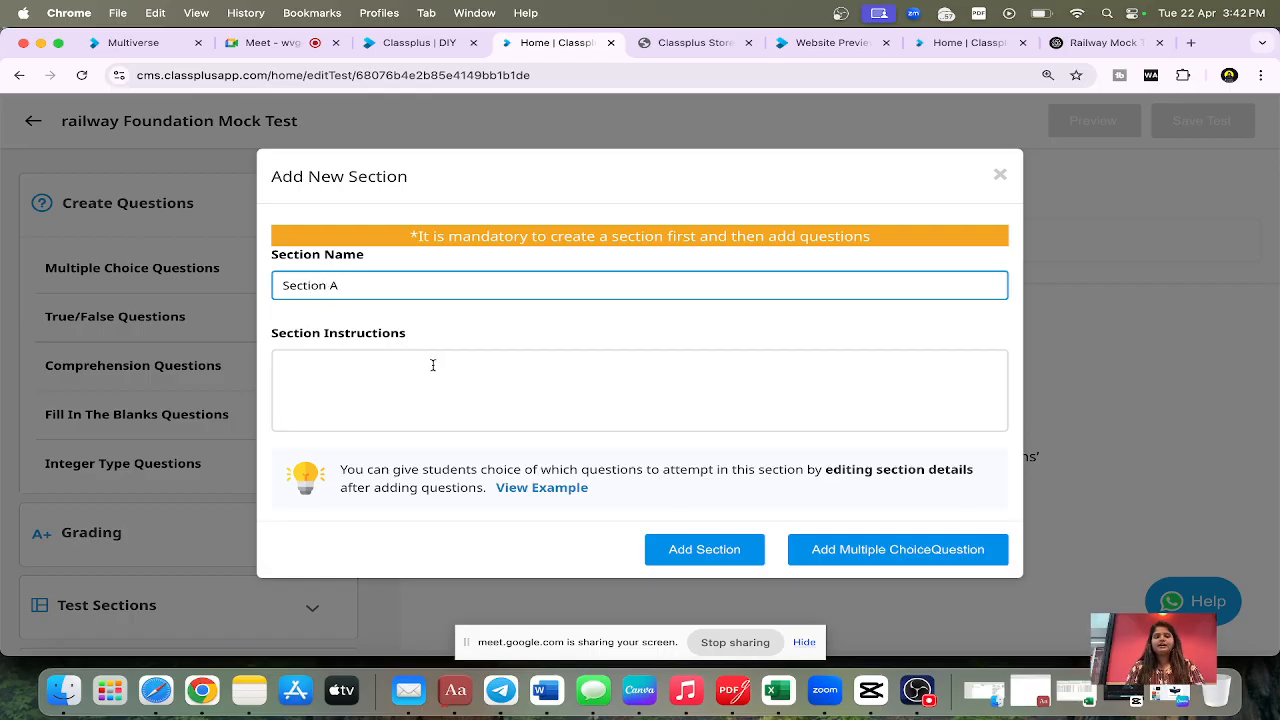
pyautogui.click(359, 374)
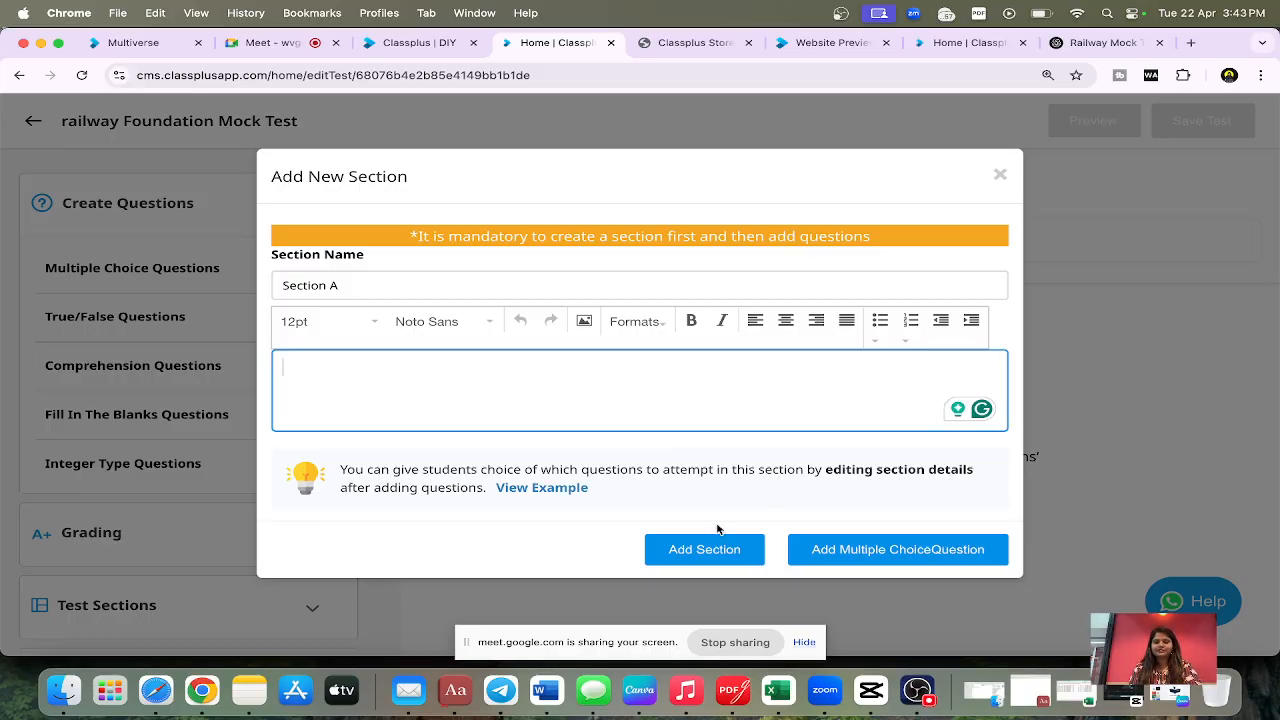
pyautogui.click(826, 558)
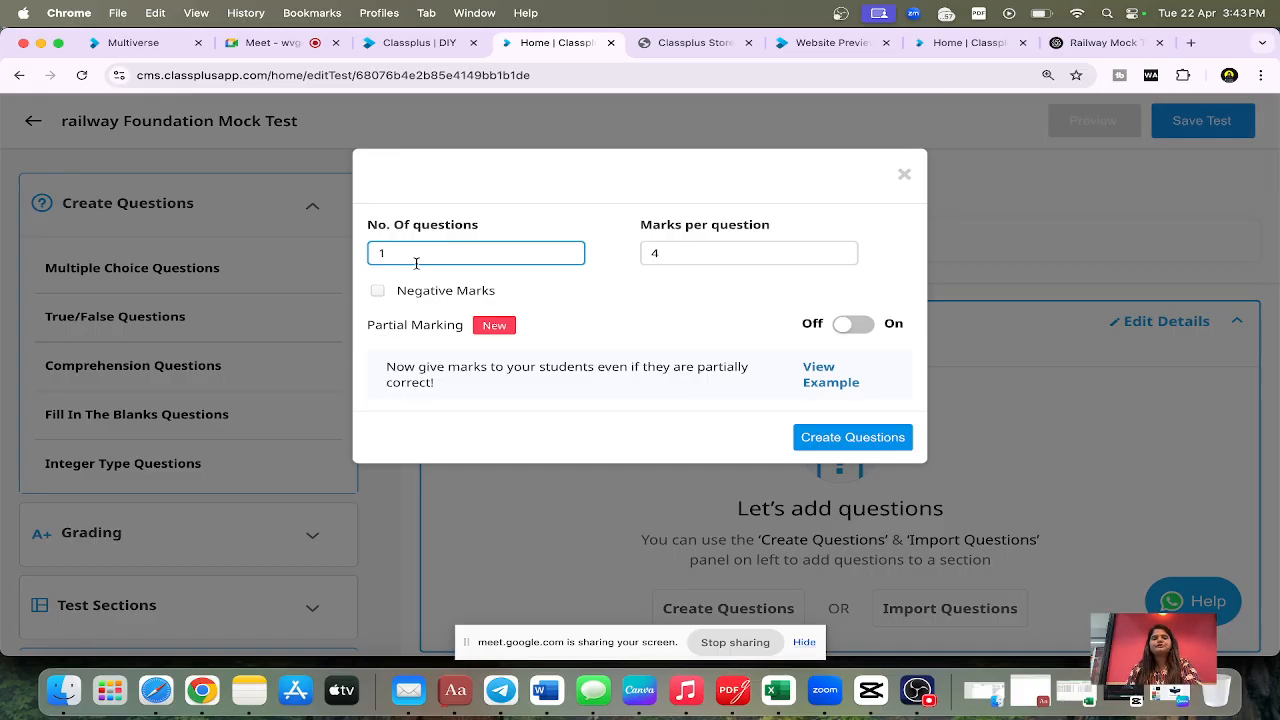
# Step: Create 1 multiple choice question worth 4 marks, with negative marks enabled for wrong and unattempted answers and partial marking off
pyautogui.press('BackSpace')
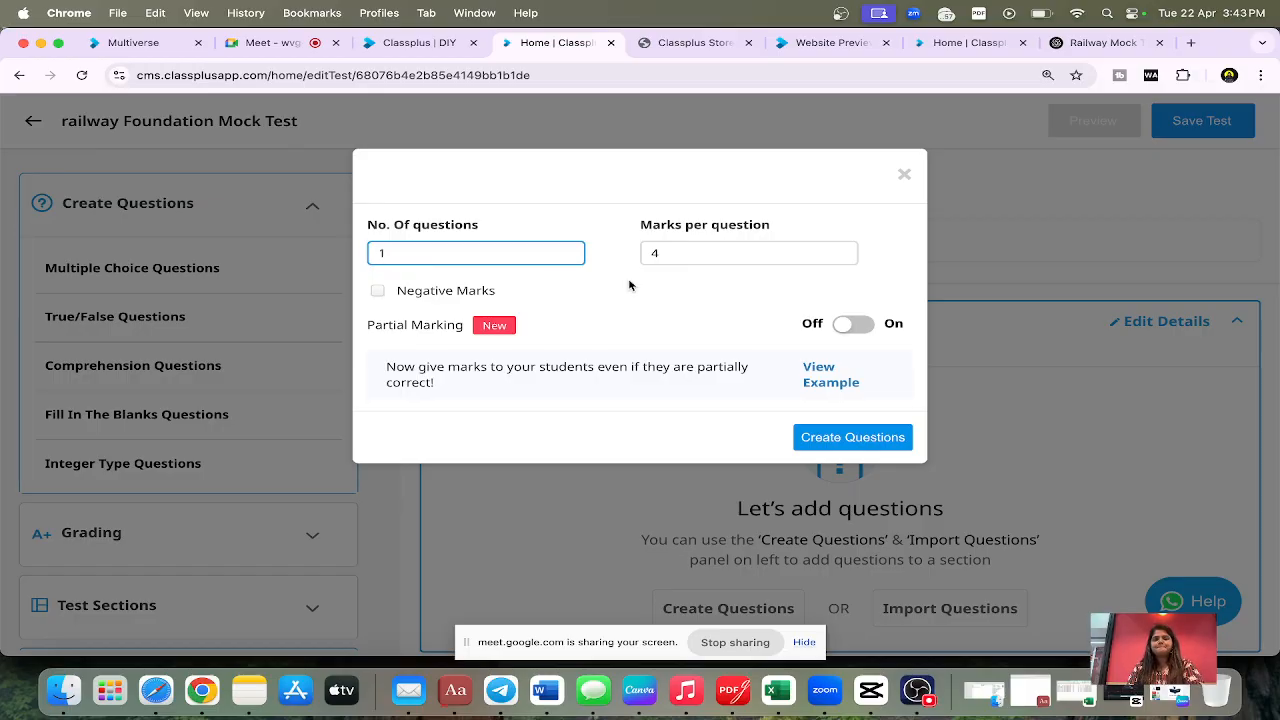
pyautogui.click(680, 253)
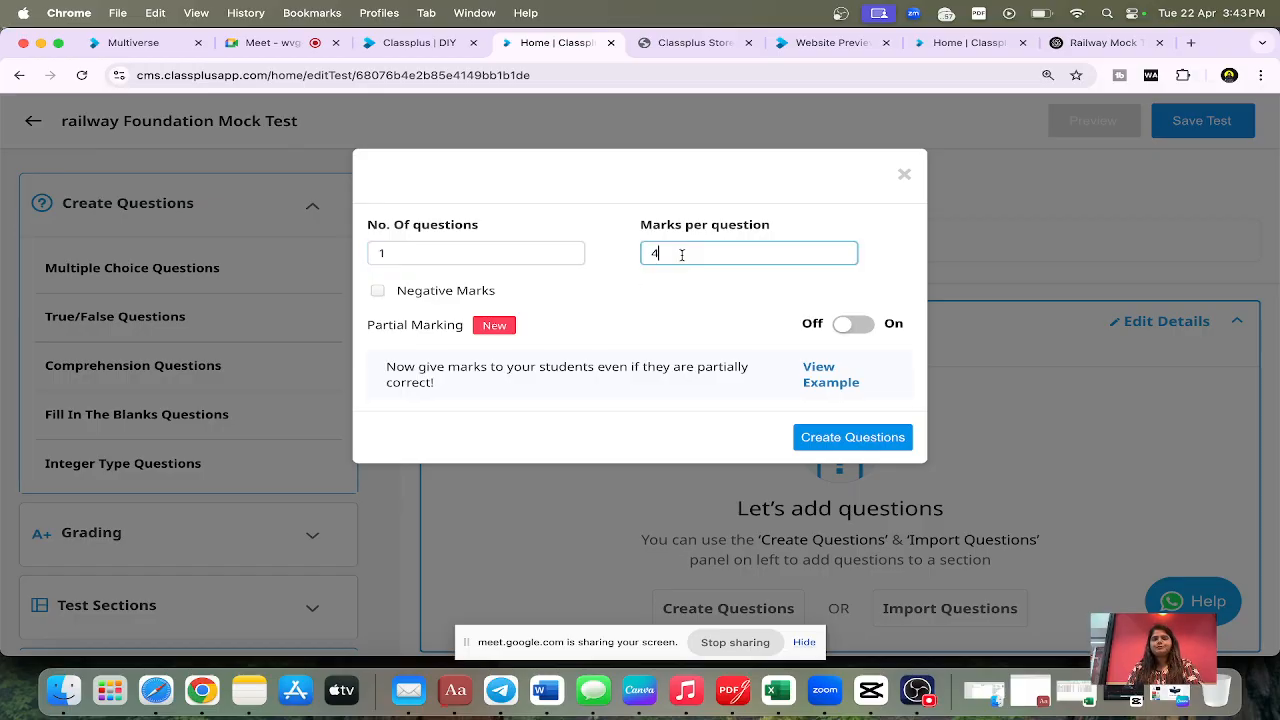
pyautogui.click(380, 293)
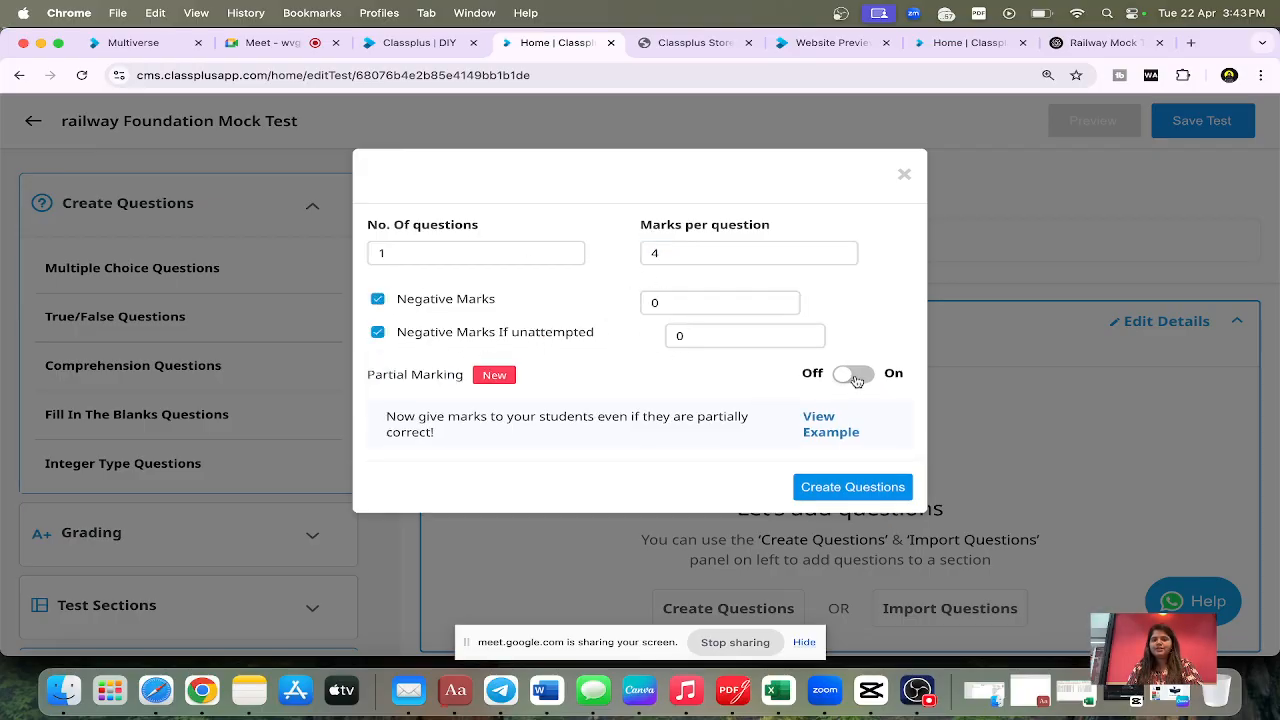
pyautogui.click(868, 380)
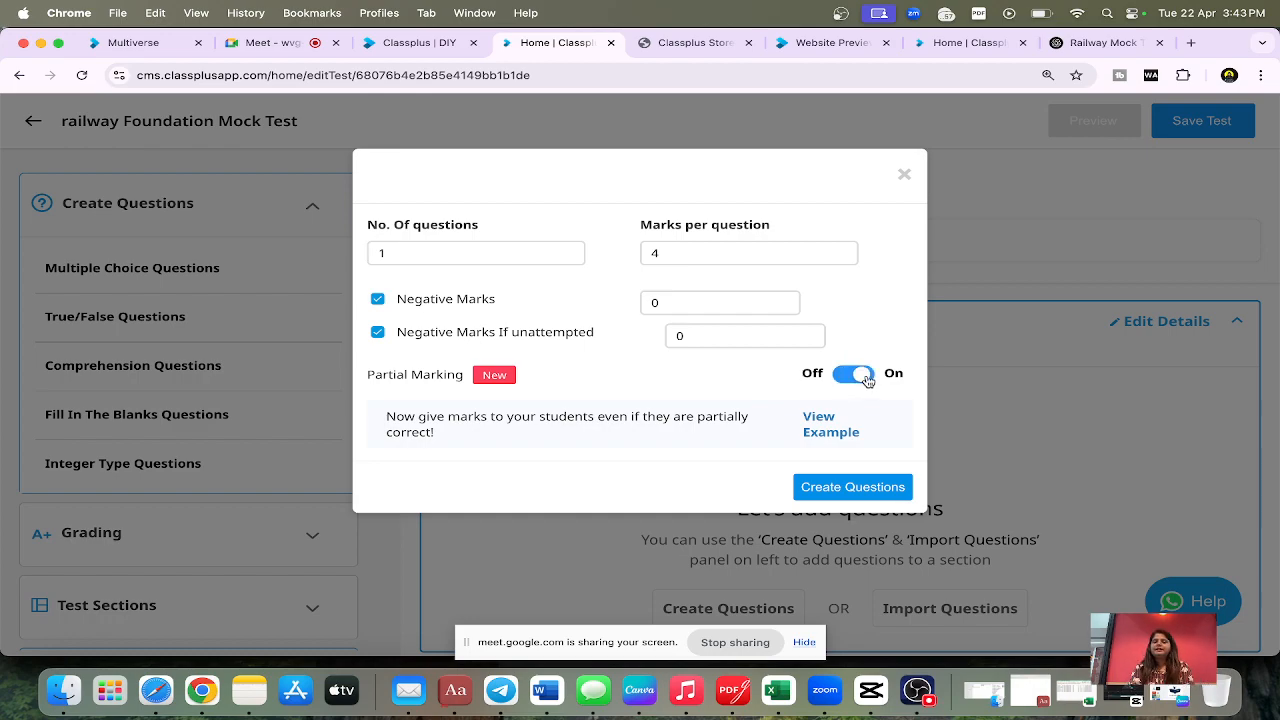
pyautogui.click(866, 378)
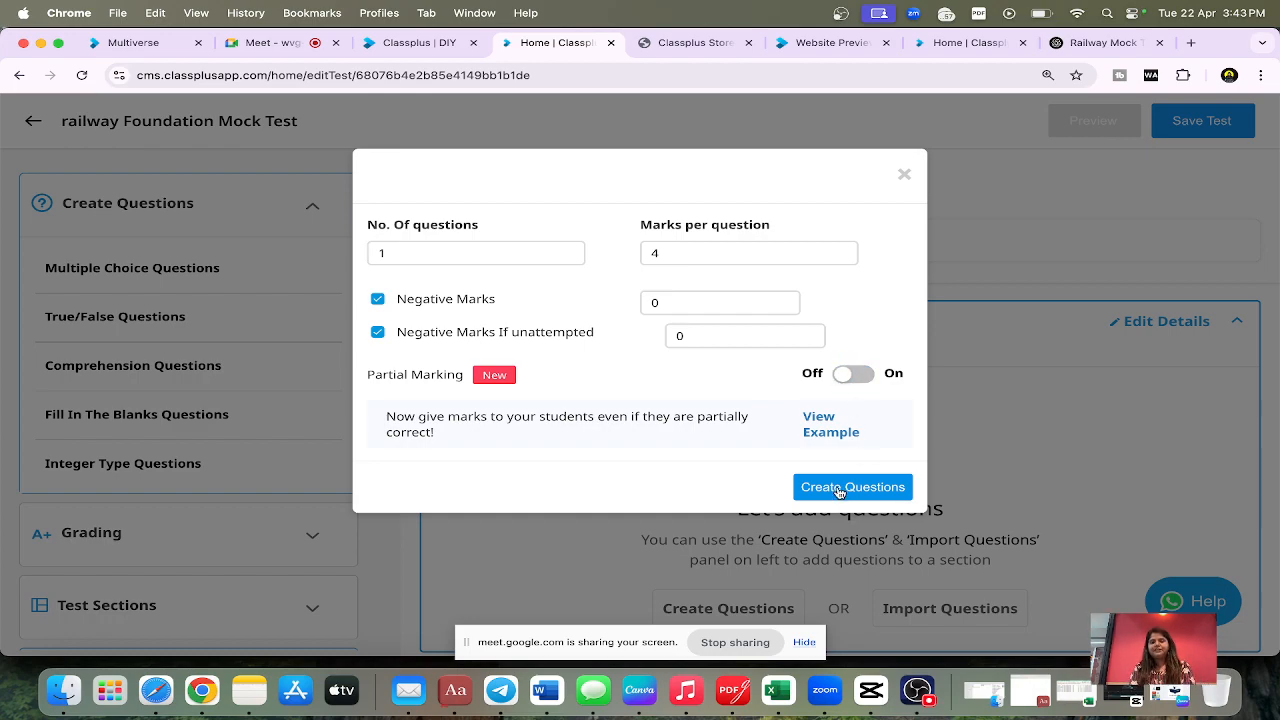
pyautogui.click(852, 487)
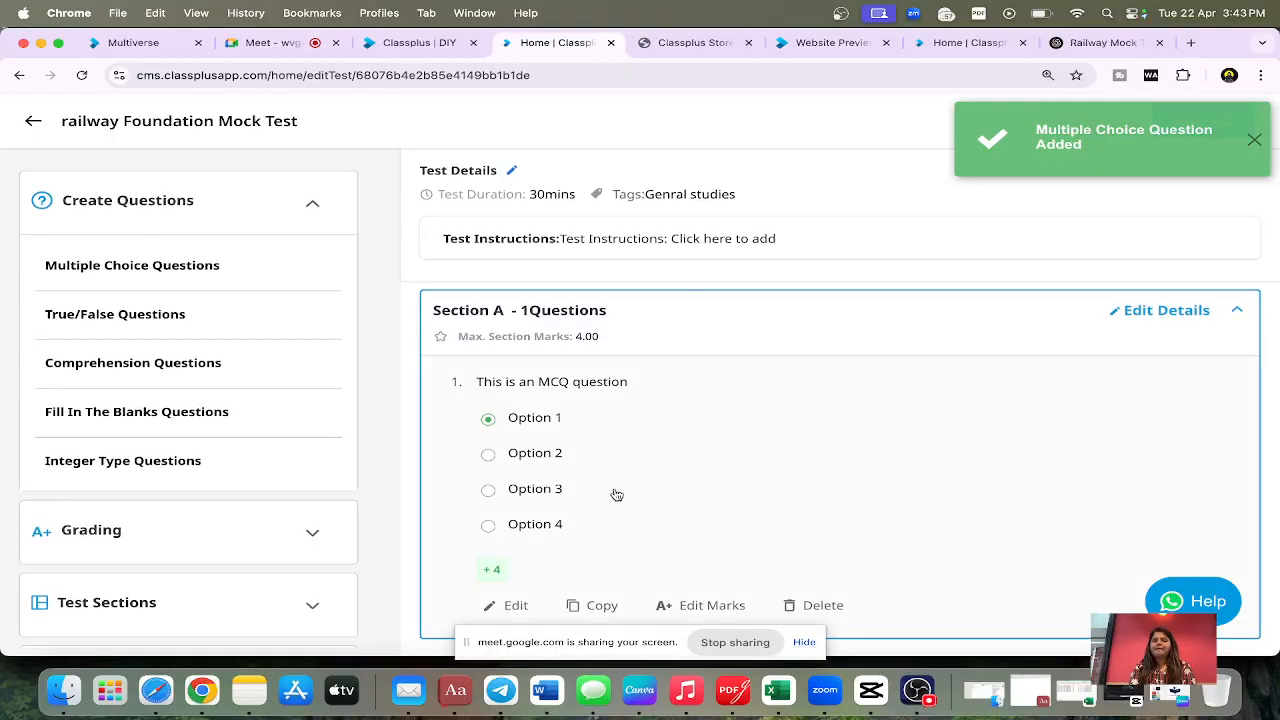
# Step: Open question 1 in Section A for editing and replace its text with "fxhsgfhcvk.cvjhdskjfj"
pyautogui.click(507, 606)
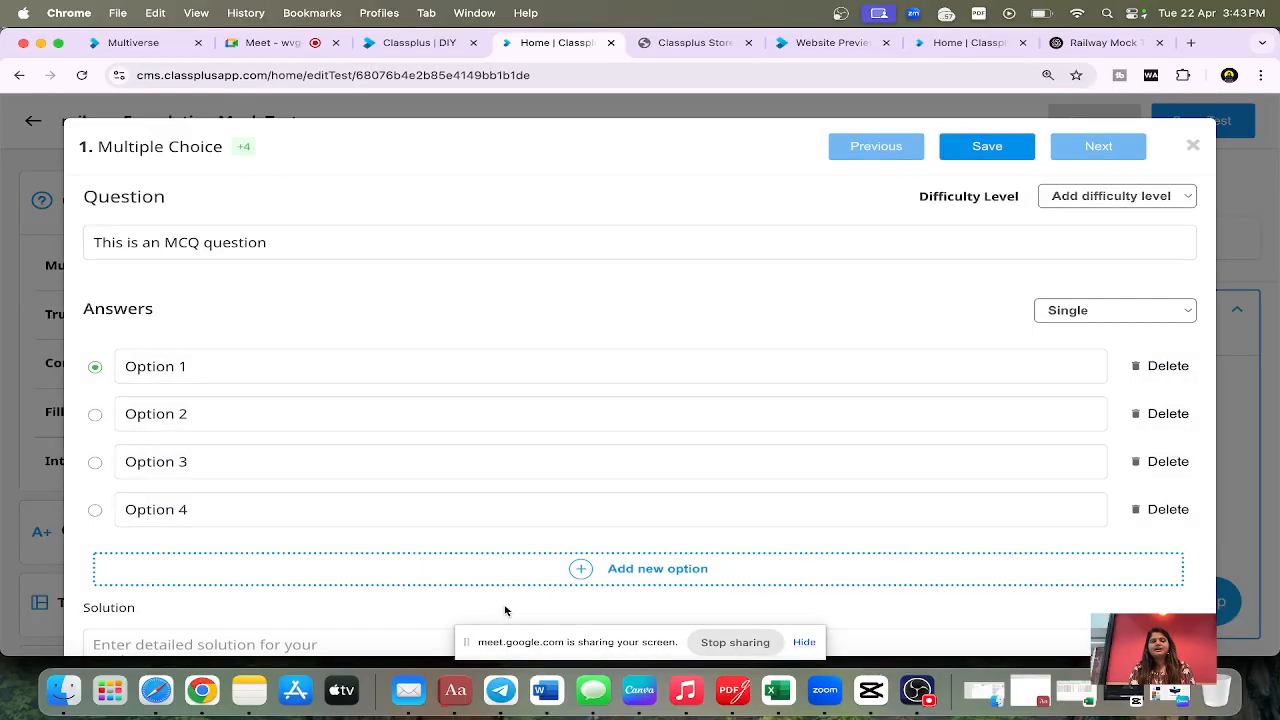
pyautogui.tripleClick(138, 246)
pyautogui.write('fxhsgfhcvk.cvjhdskjfj')
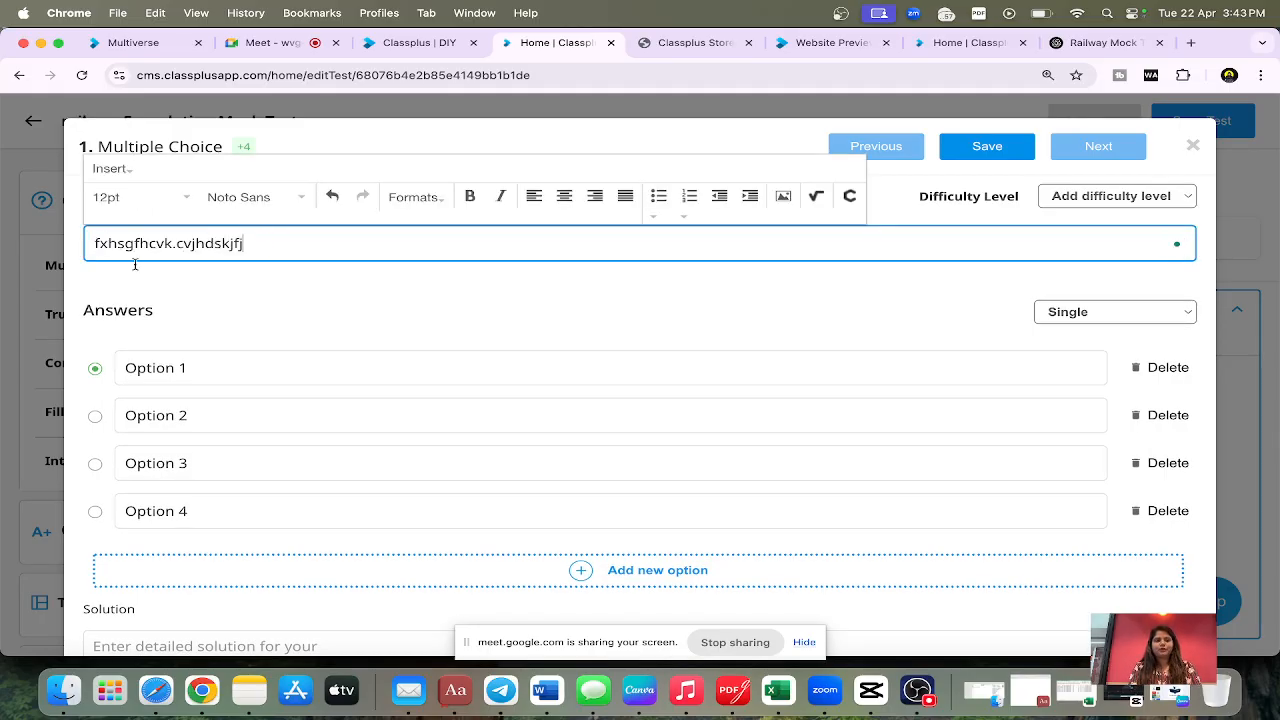
# Step: Replace the four answer options with "hjdghlfkwf", "shvdkjfv", "xasdhkldf" and "ashdgjkf"
pyautogui.tripleClick(167, 360)
pyautogui.write('hjdghfkef')
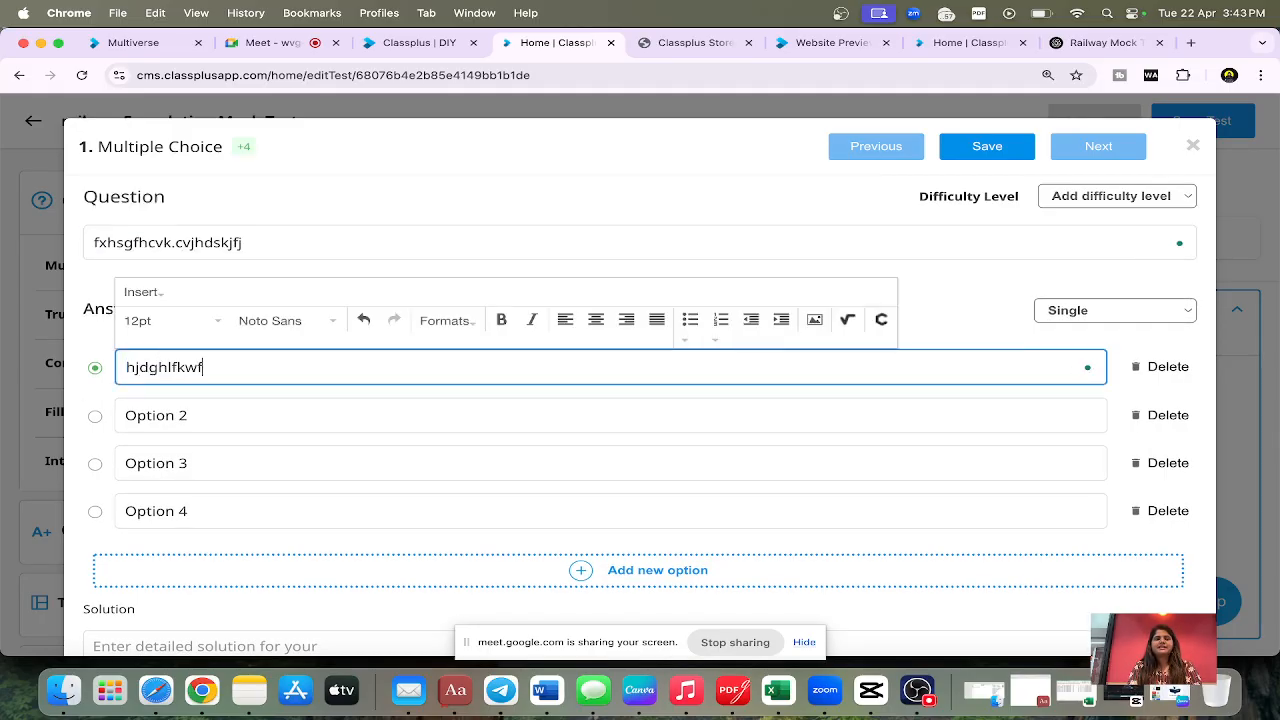
pyautogui.tripleClick(141, 413)
pyautogui.write('shvdkjfv')
pyautogui.click(134, 474)
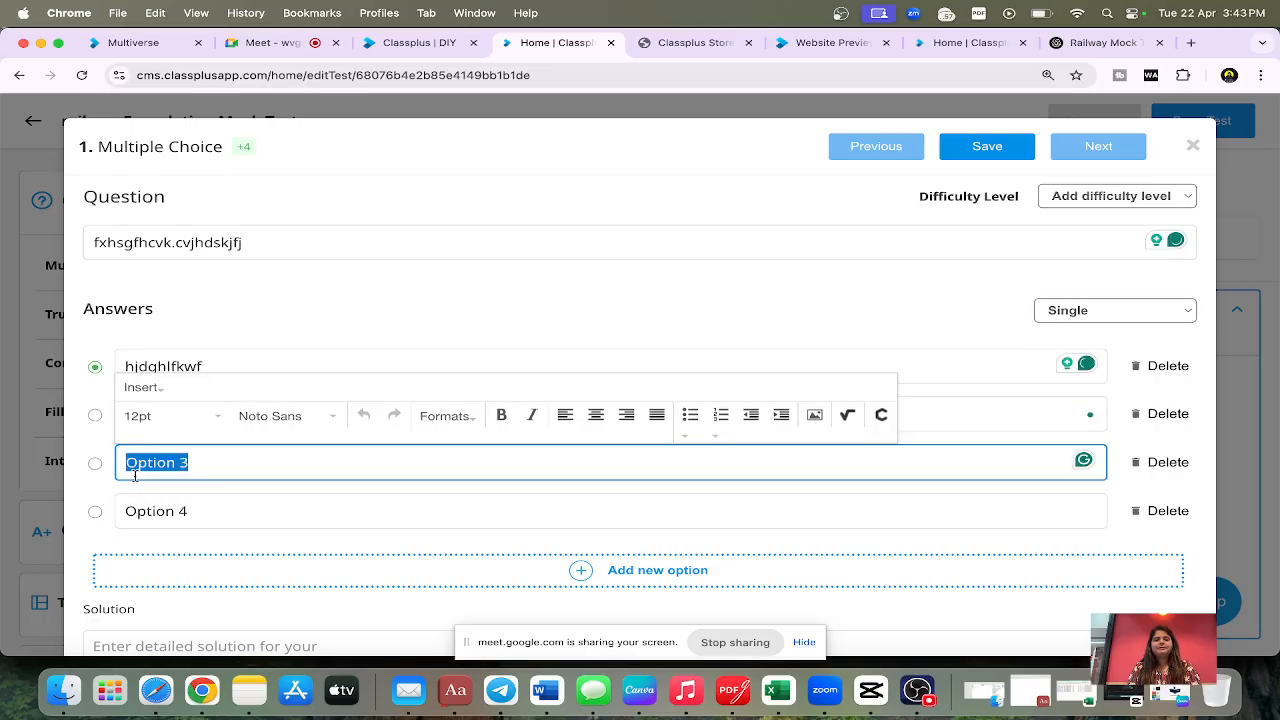
pyautogui.write('xasdfhkdf')
pyautogui.tripleClick(150, 511)
pyautogui.write('ashdgjkf')
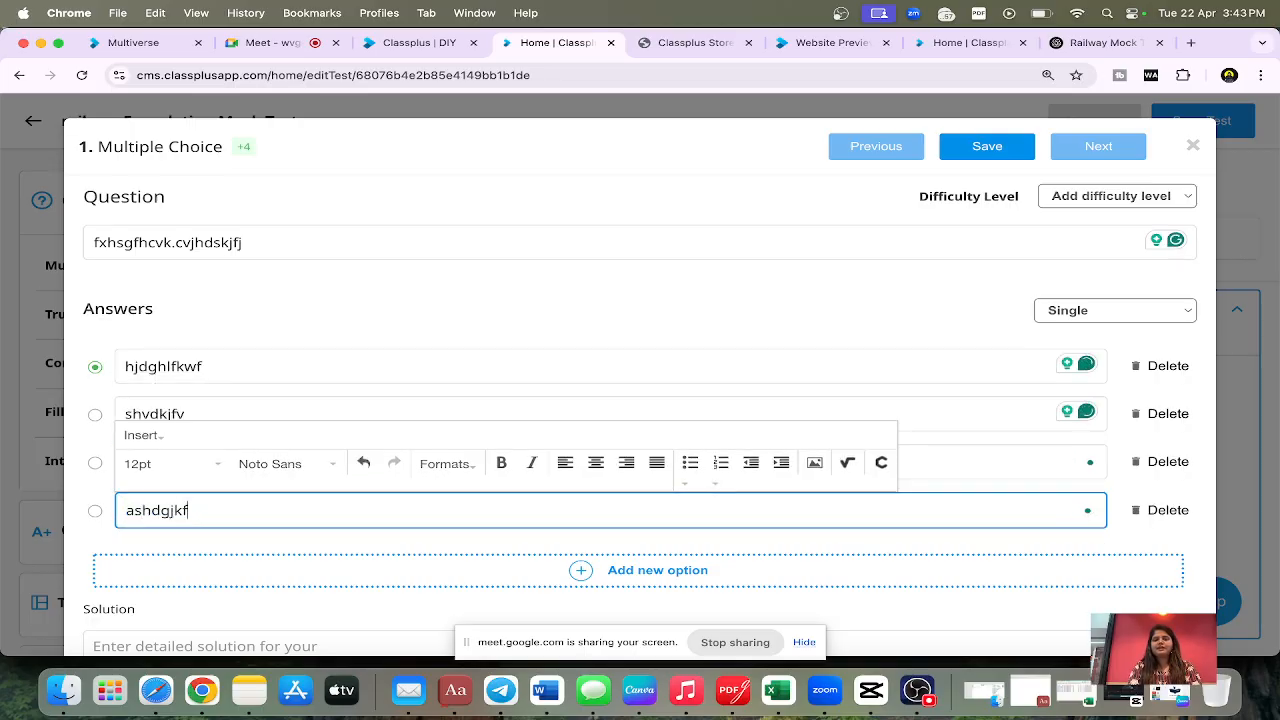
pyautogui.scroll(-2, 1090, 505)
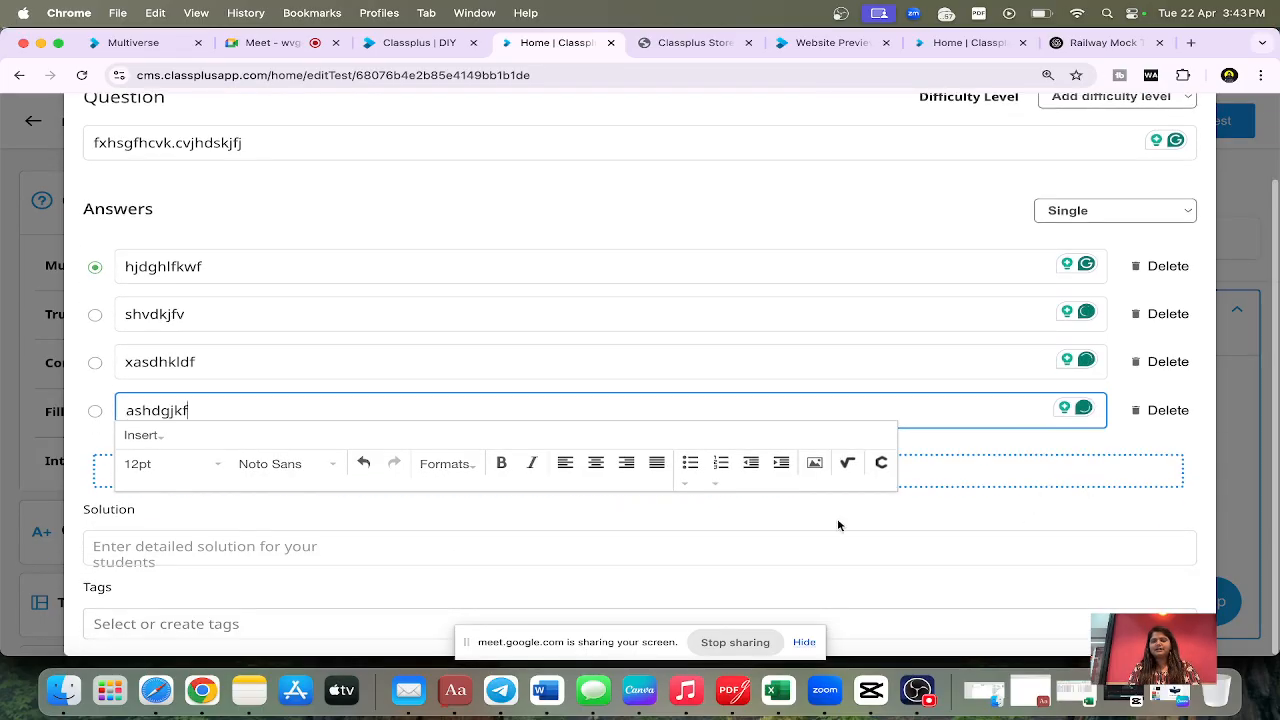
pyautogui.click(960, 517)
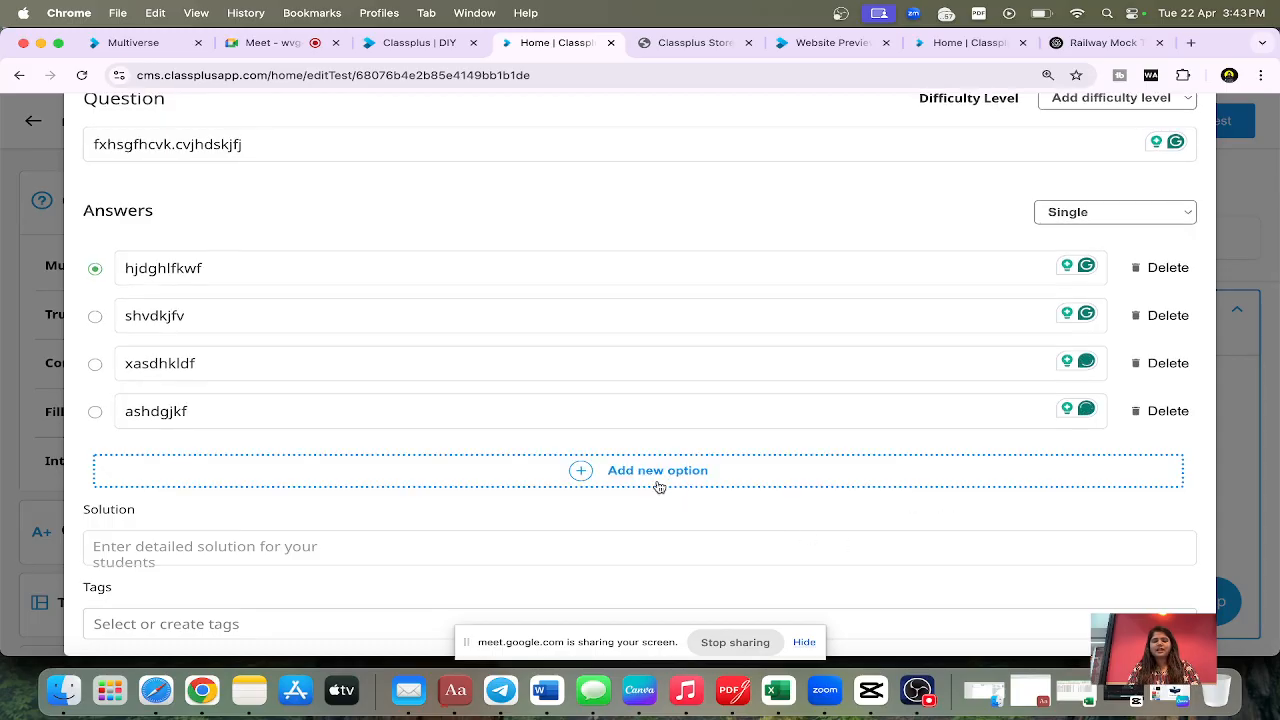
pyautogui.scroll(2, 662, 490)
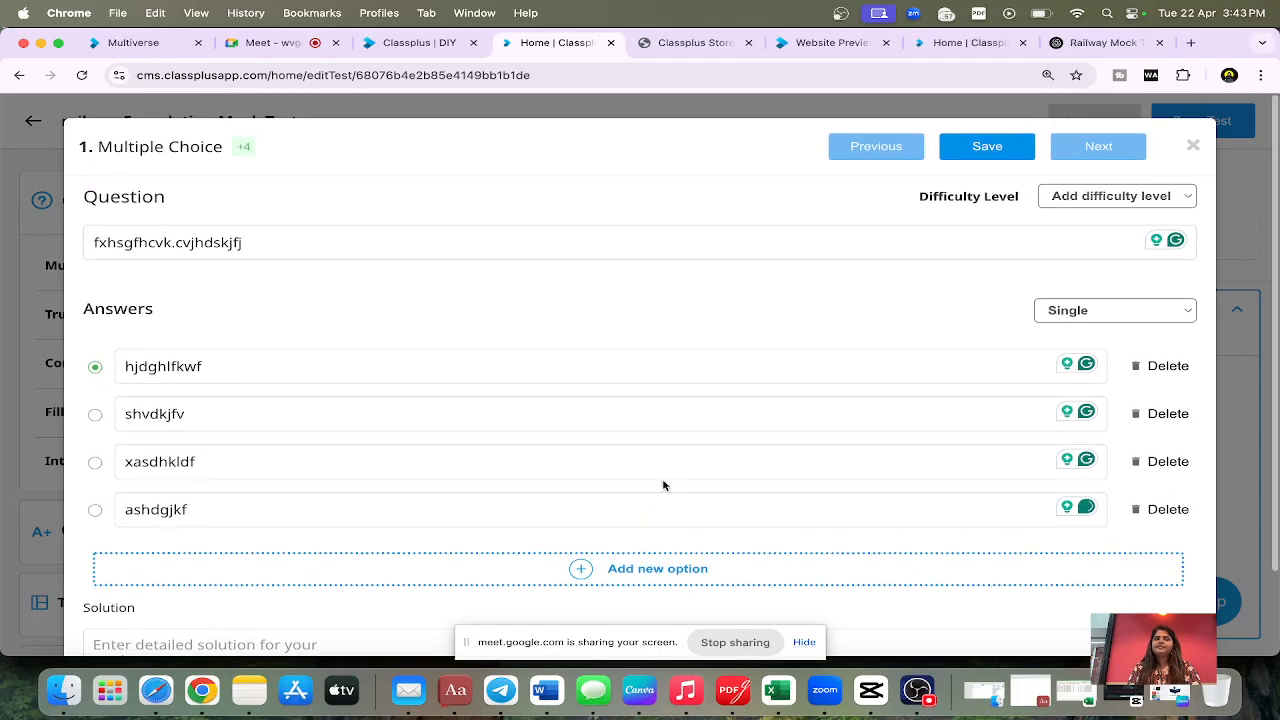
# Step: Enter "gsajdhjskahfm,xzbcjkhfc,j" as the question's solution and assign the tag "Genral studies"
pyautogui.scroll(-2, 663, 486)
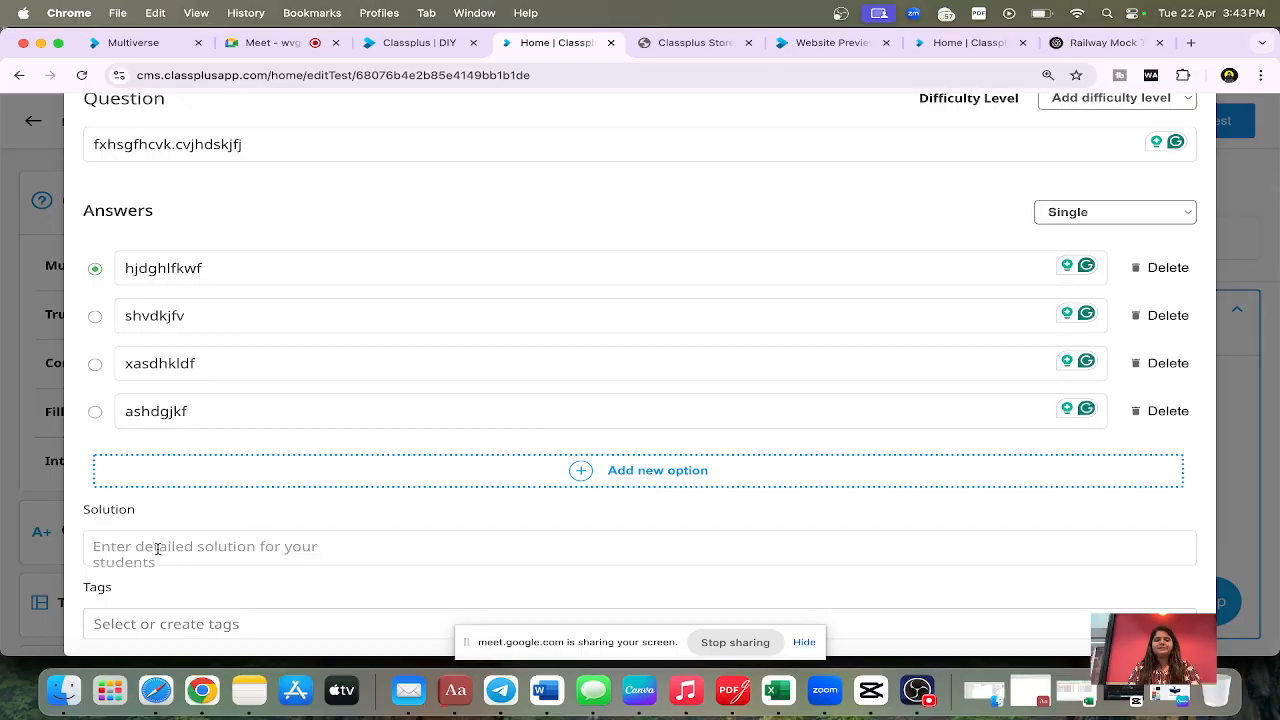
pyautogui.click(159, 548)
pyautogui.write('gsajdhjskahfm,xzbcjkhfc,j')
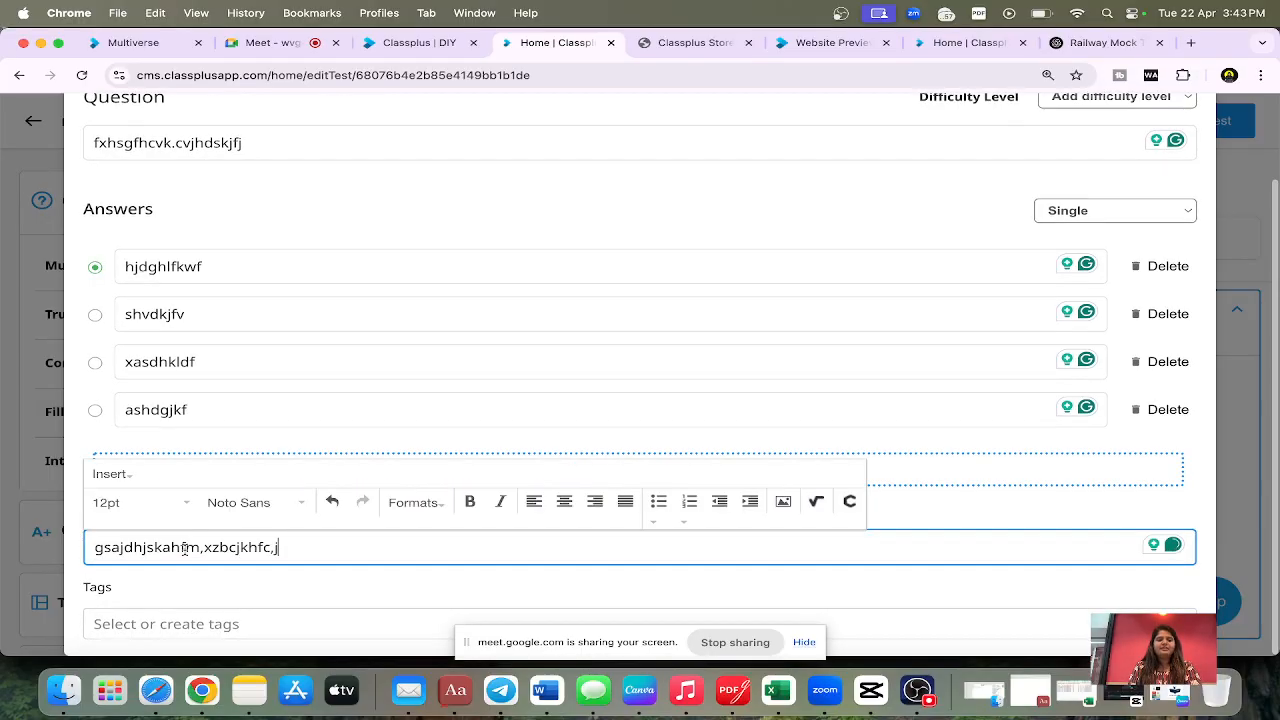
pyautogui.click(155, 622)
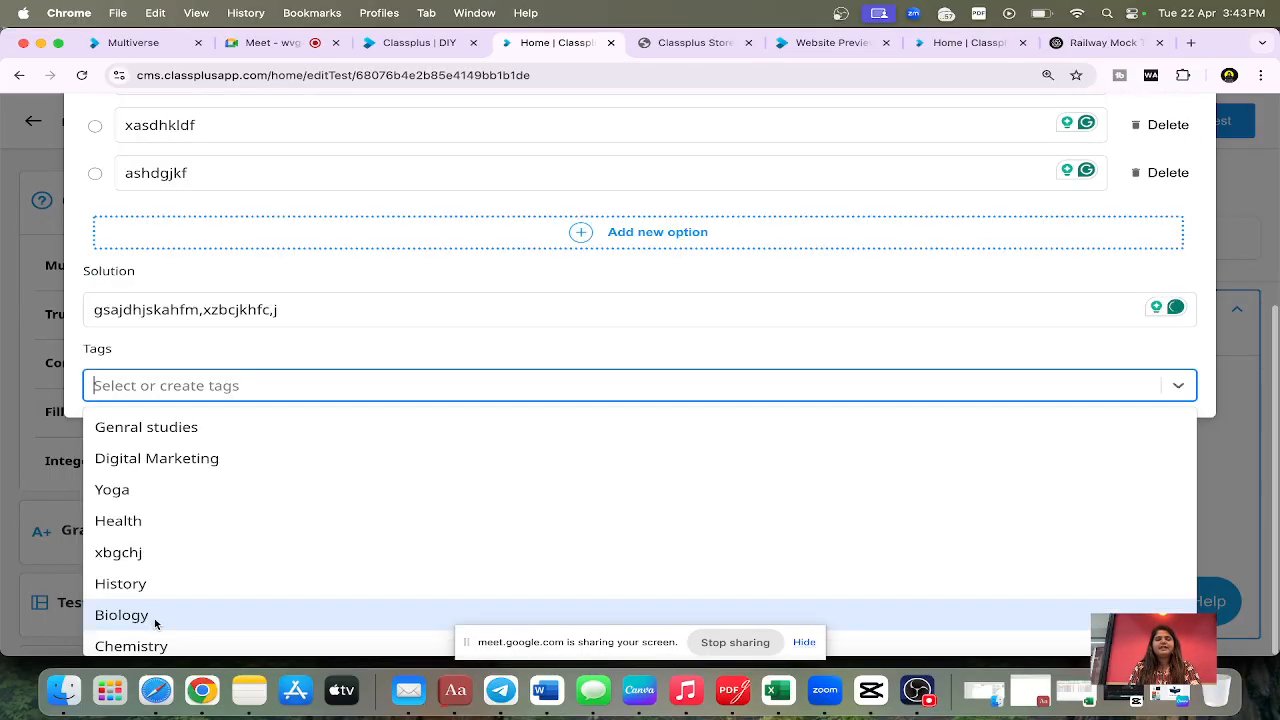
pyautogui.scroll(-2, 157, 594)
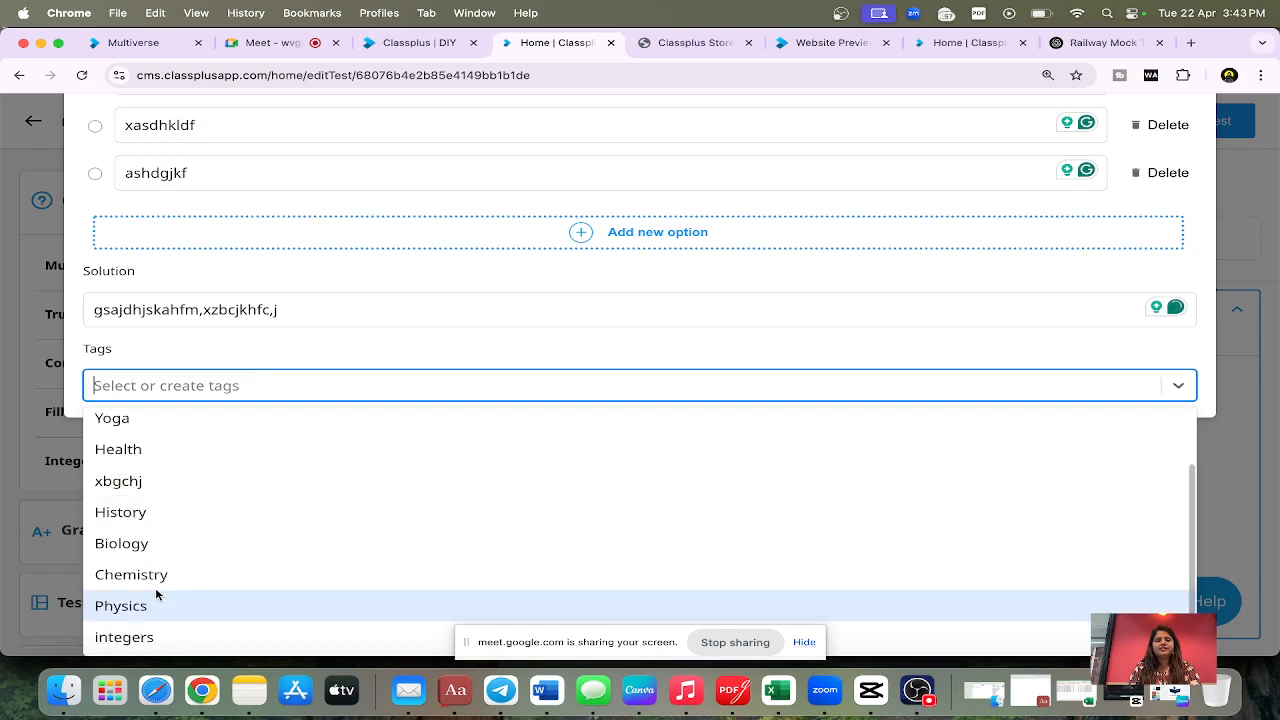
pyautogui.scroll(2, 157, 591)
pyautogui.click(166, 426)
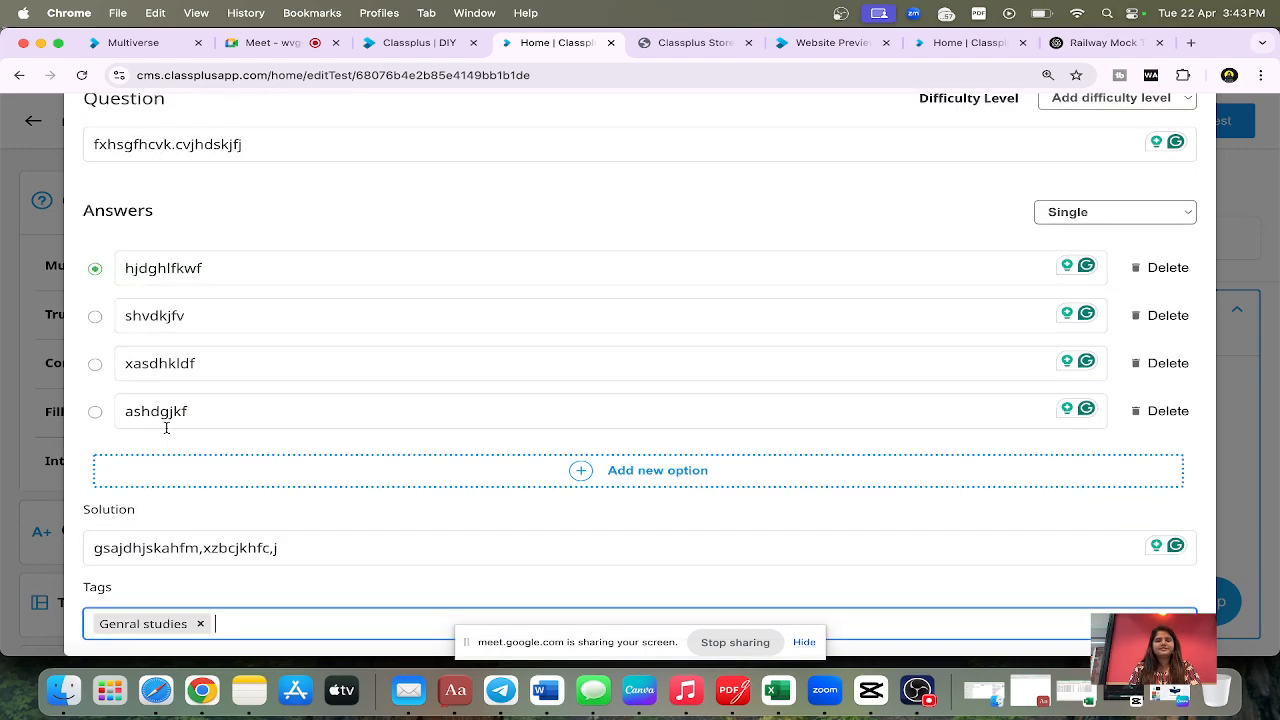
# Step: Change the answer type to Multiple and mark the second option, "shvdkjfv", as an additional correct answer
pyautogui.scroll(2, 926, 343)
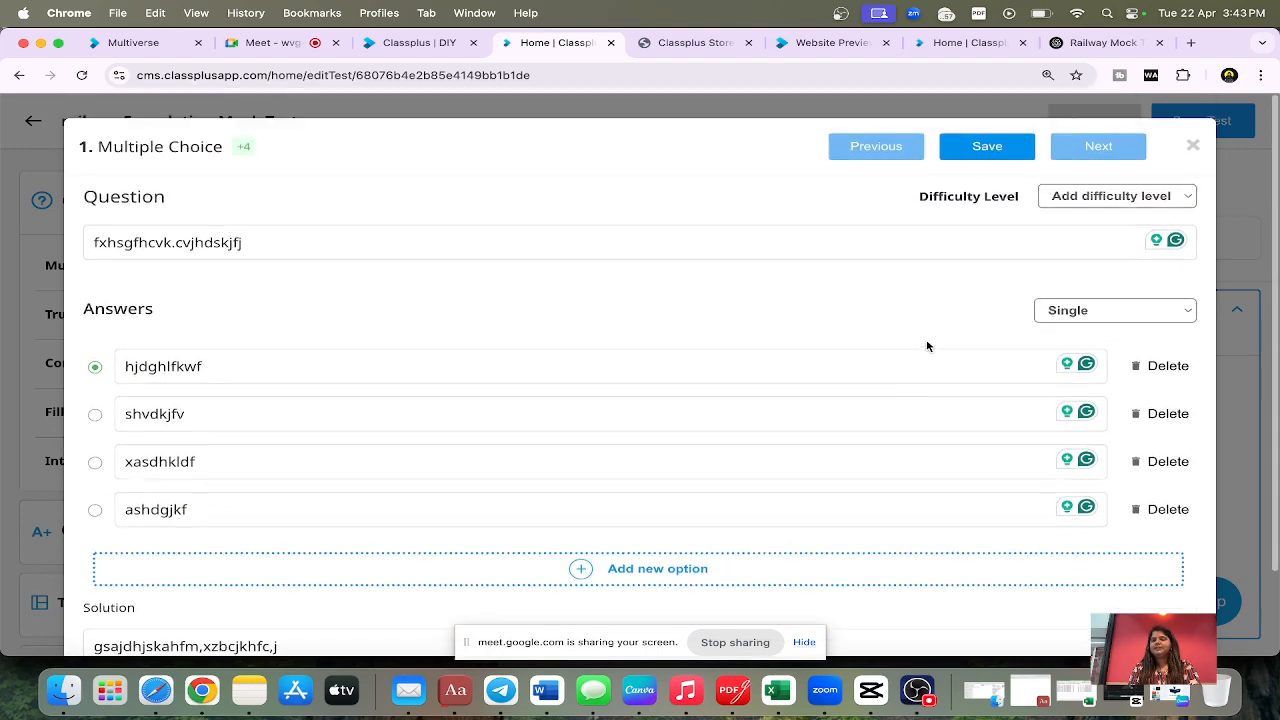
pyautogui.click(1162, 317)
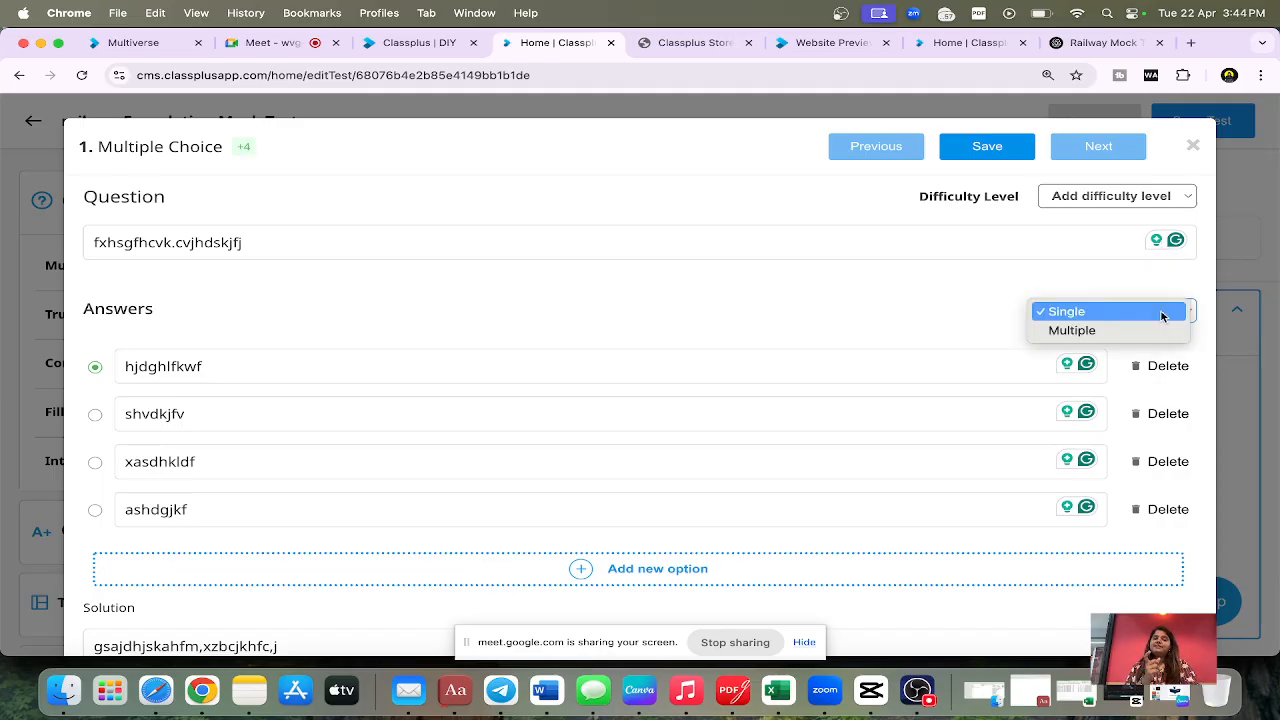
pyautogui.click(1104, 331)
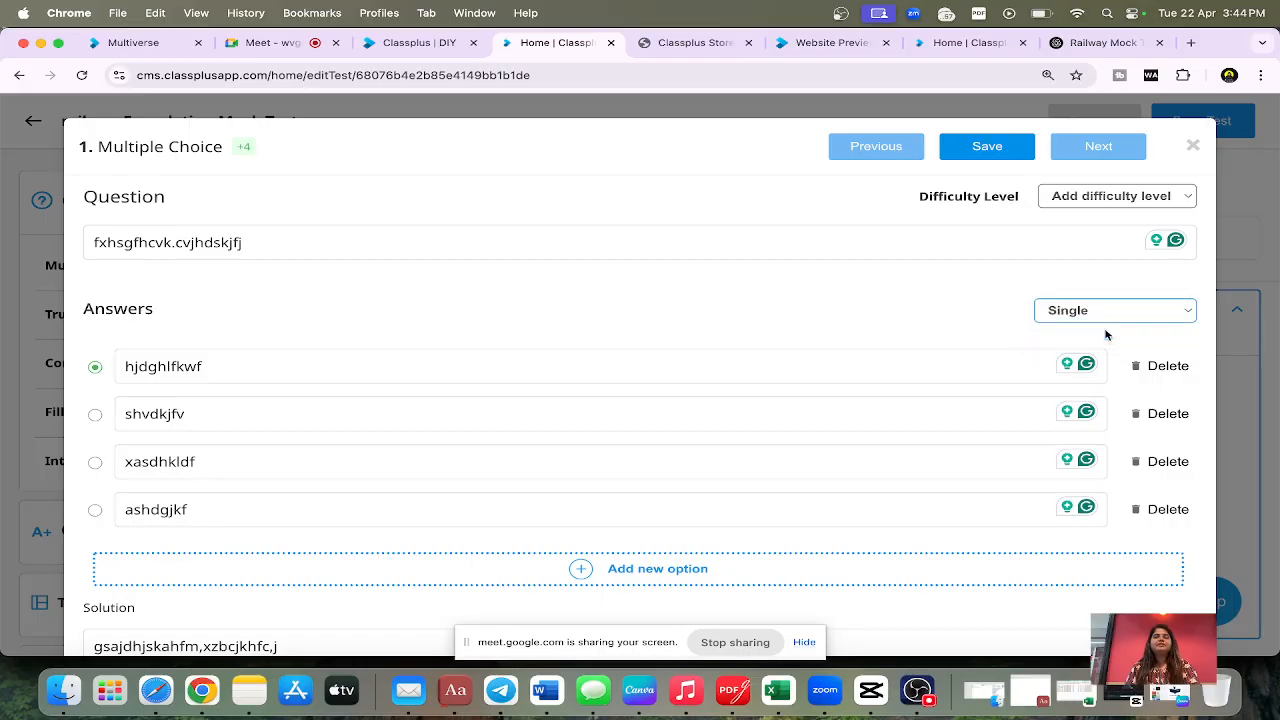
pyautogui.click(93, 414)
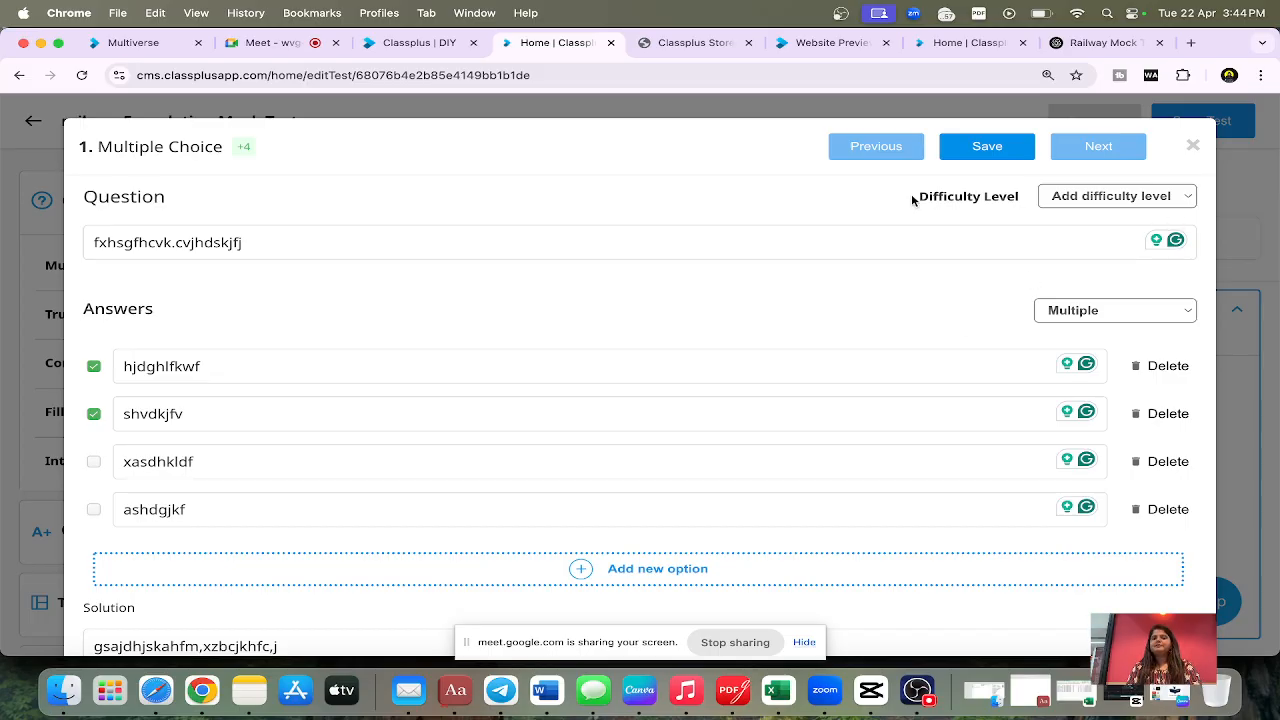
# Step: Set the question's difficulty level to Medium
pyautogui.moveTo(912, 200); pyautogui.dragTo(1037, 198)
pyautogui.click(1040, 199)
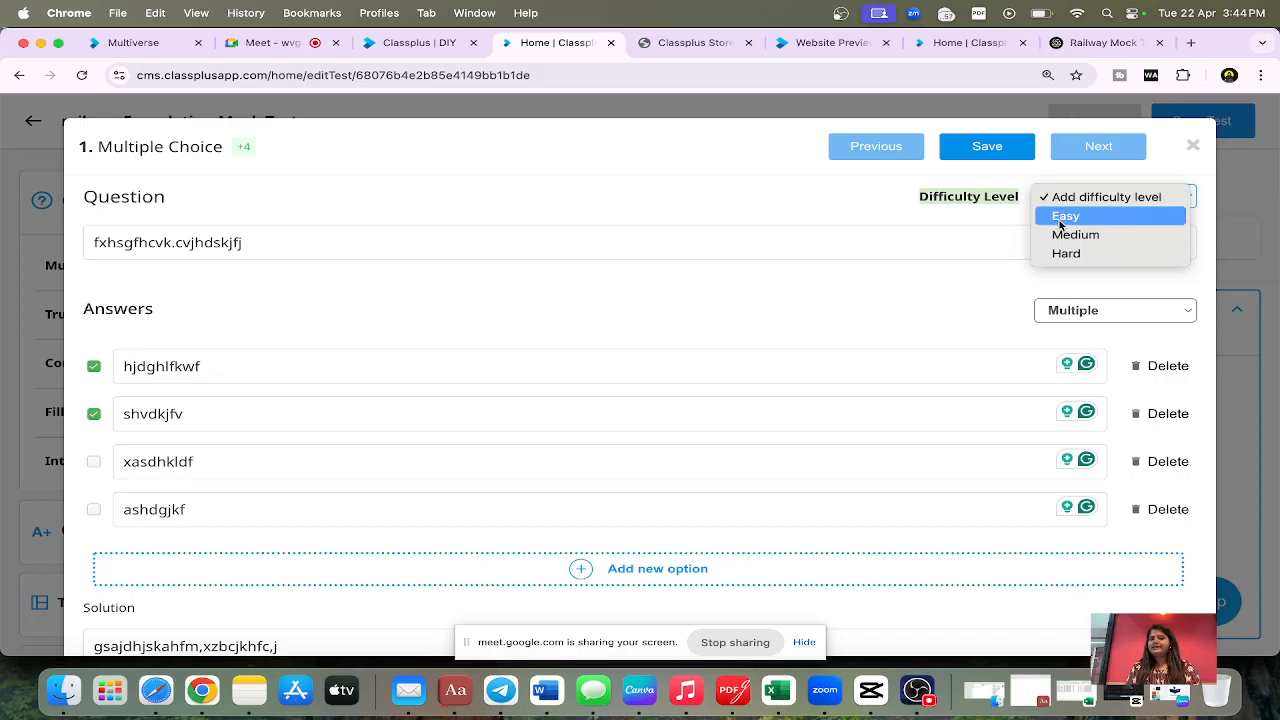
pyautogui.click(1068, 235)
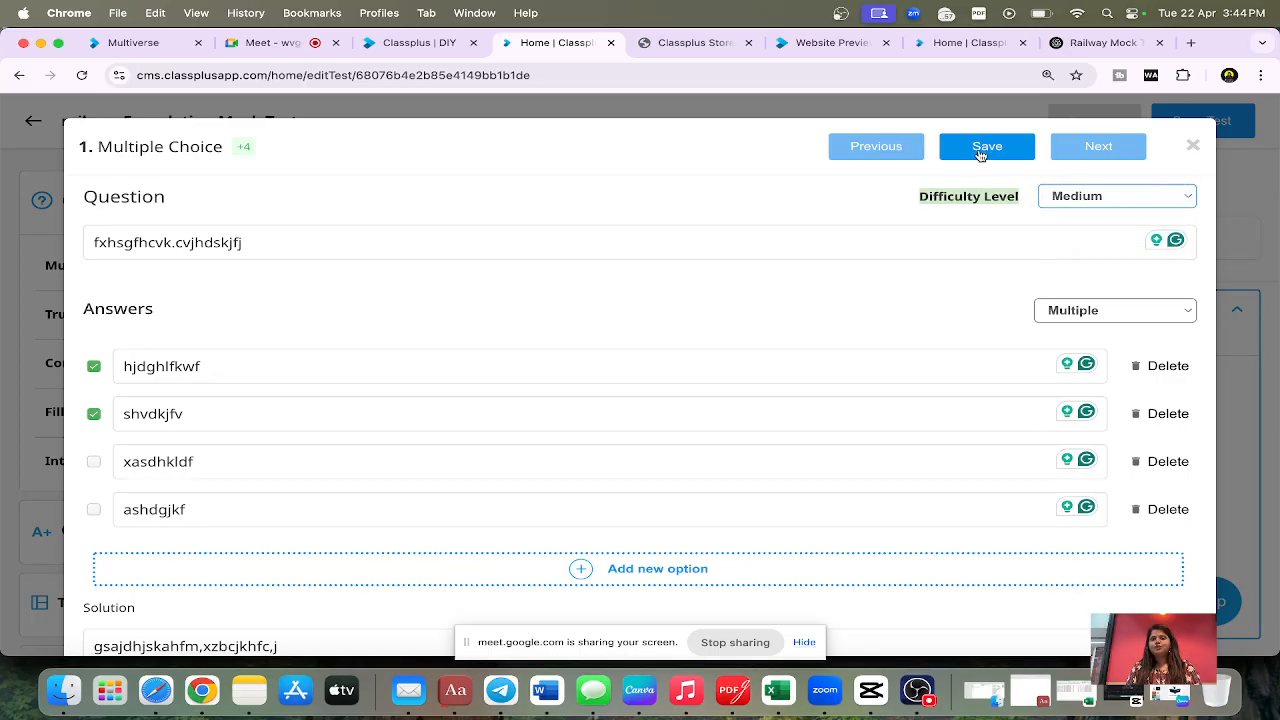
# Step: Save the multiple choice question to Section A of the test
pyautogui.click(980, 150)
pyautogui.scroll(-1, 833, 351)
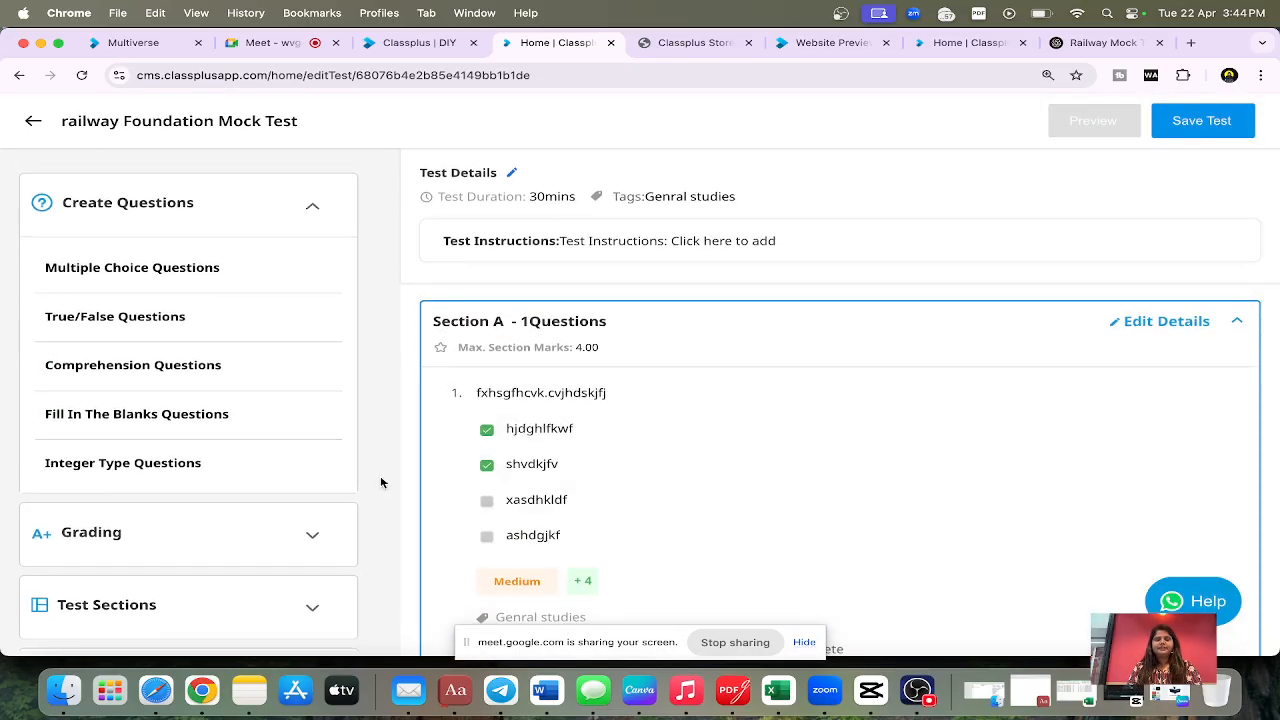
# Step: Review the test's Grading, Test Sections and Import Questions options
pyautogui.scroll(-3, 286, 351)
pyautogui.click(291, 374)
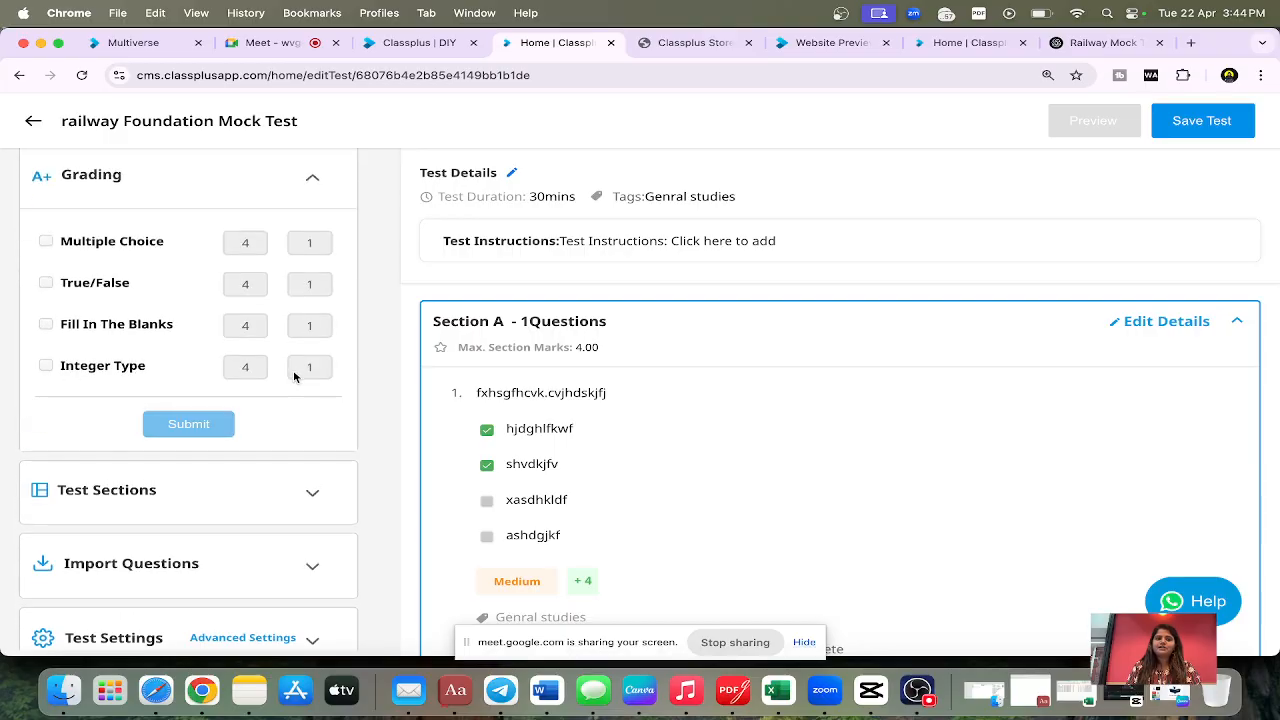
pyautogui.click(162, 491)
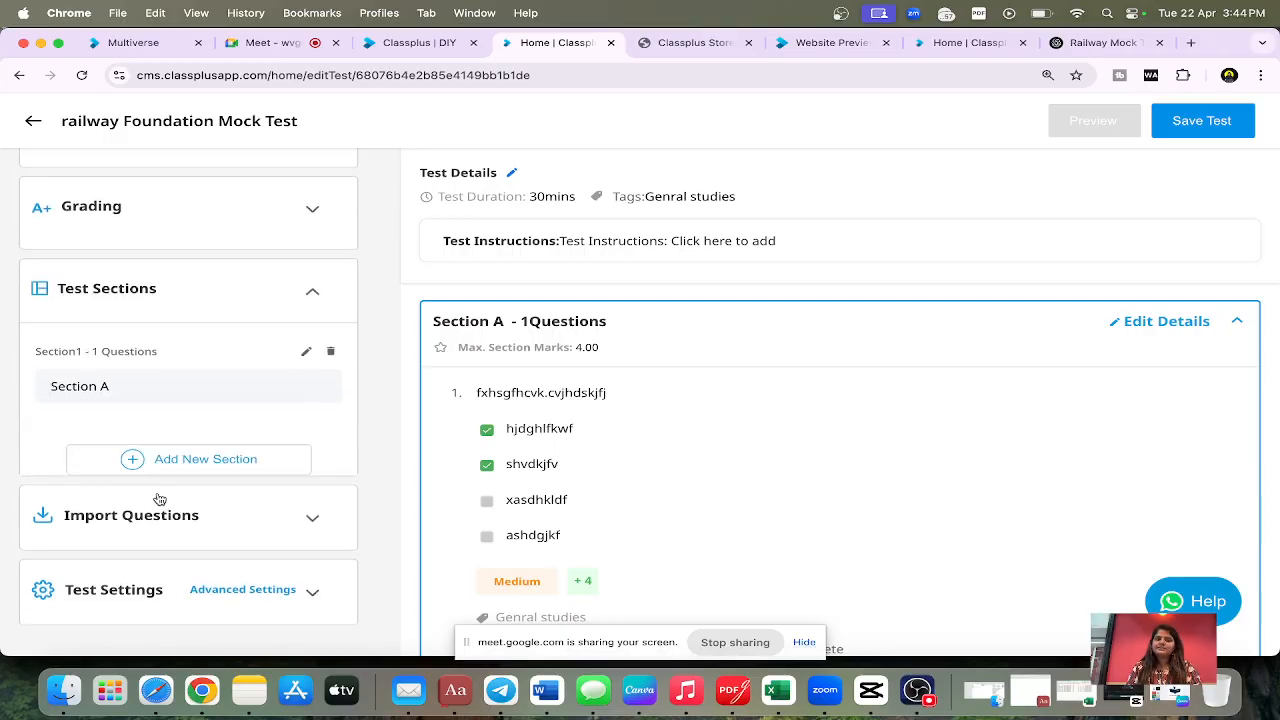
pyautogui.click(158, 516)
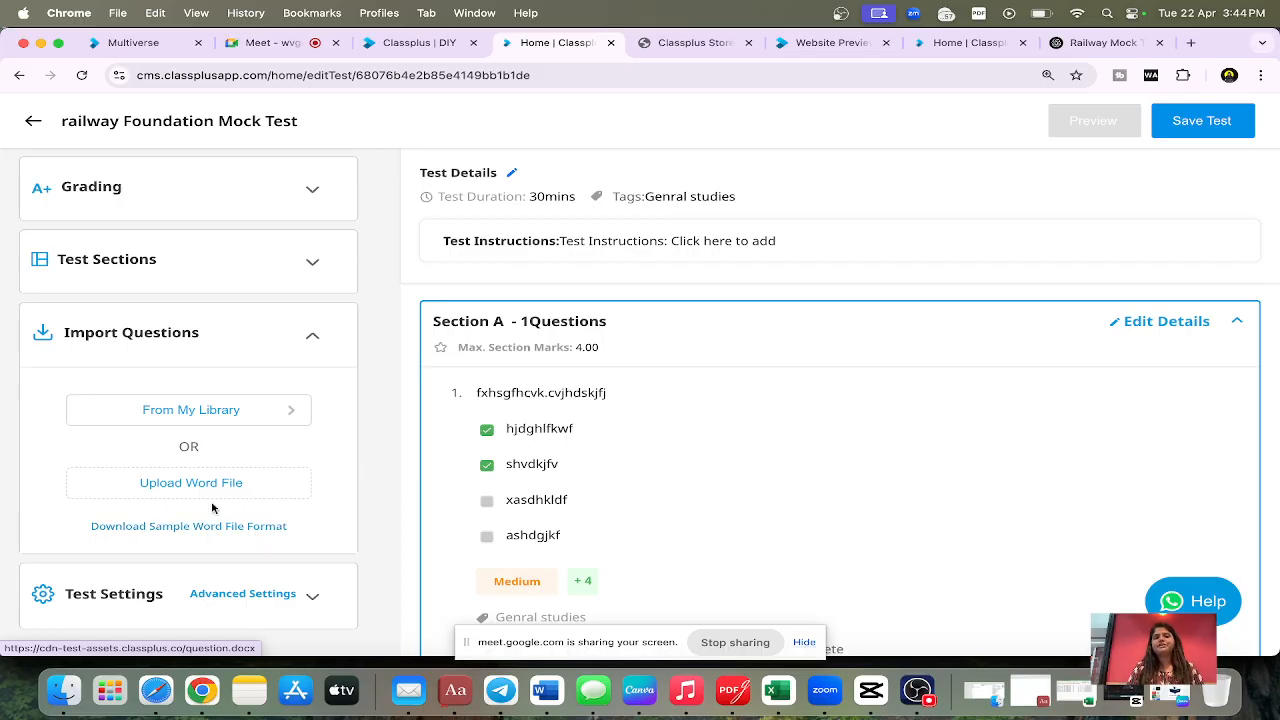
pyautogui.scroll(-1, 185, 496)
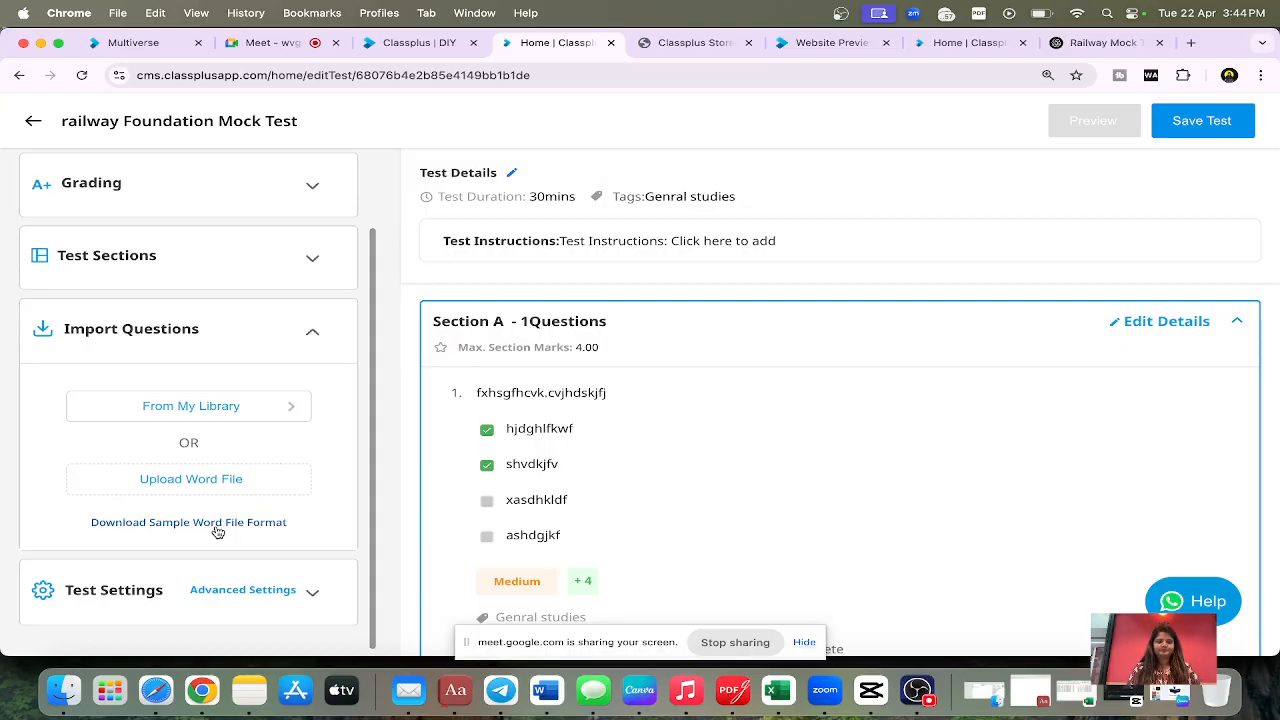
# Step: Open the test's advanced settings and set the order of questions to Both
pyautogui.click(226, 591)
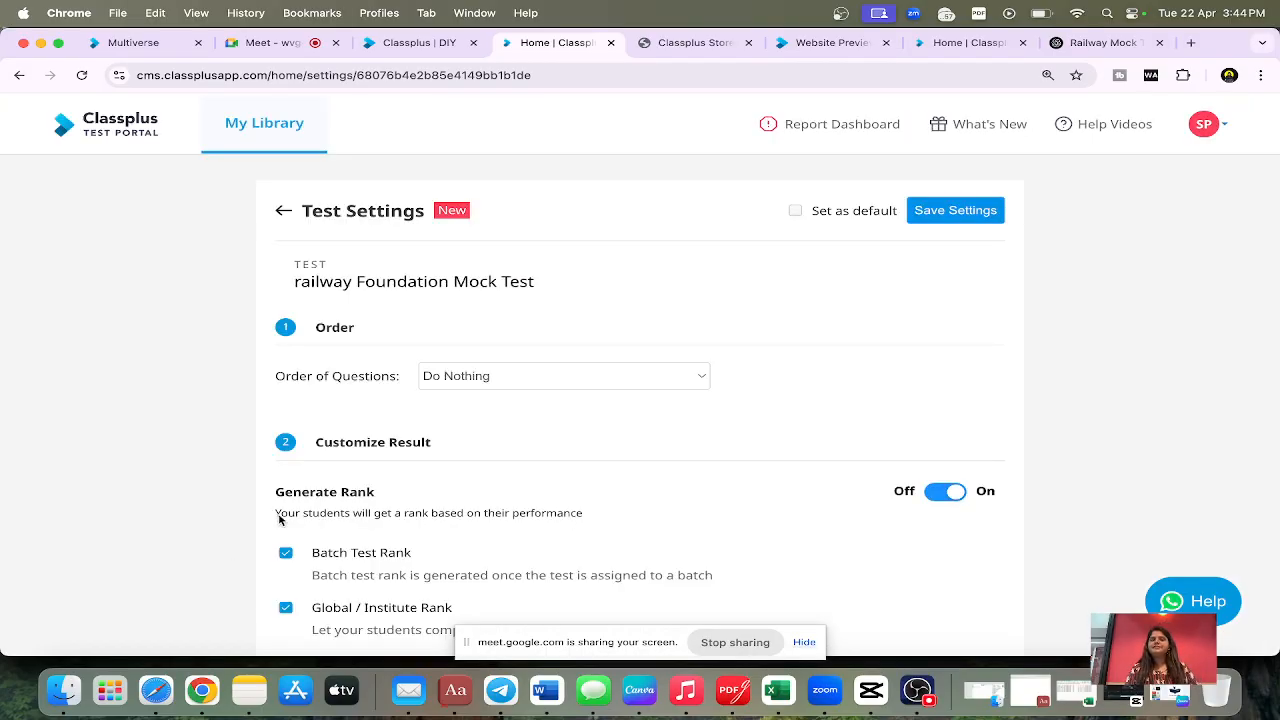
pyautogui.scroll(-3, 471, 488)
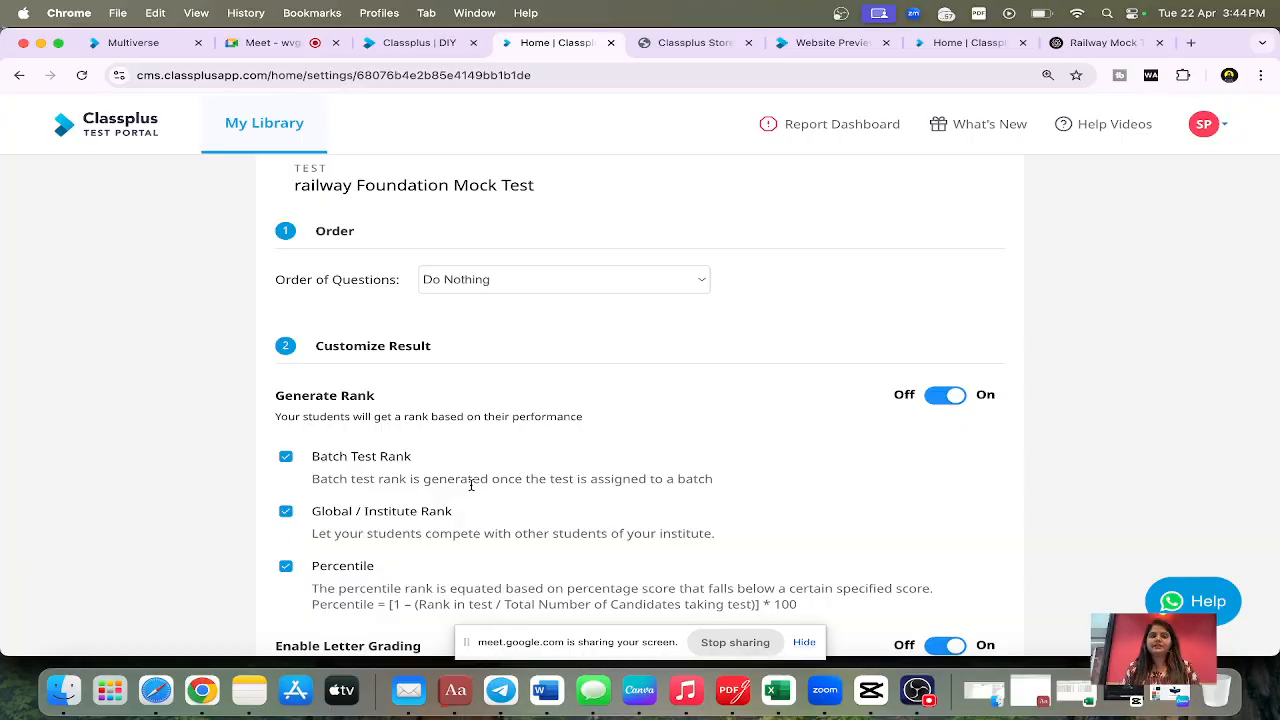
pyautogui.click(517, 286)
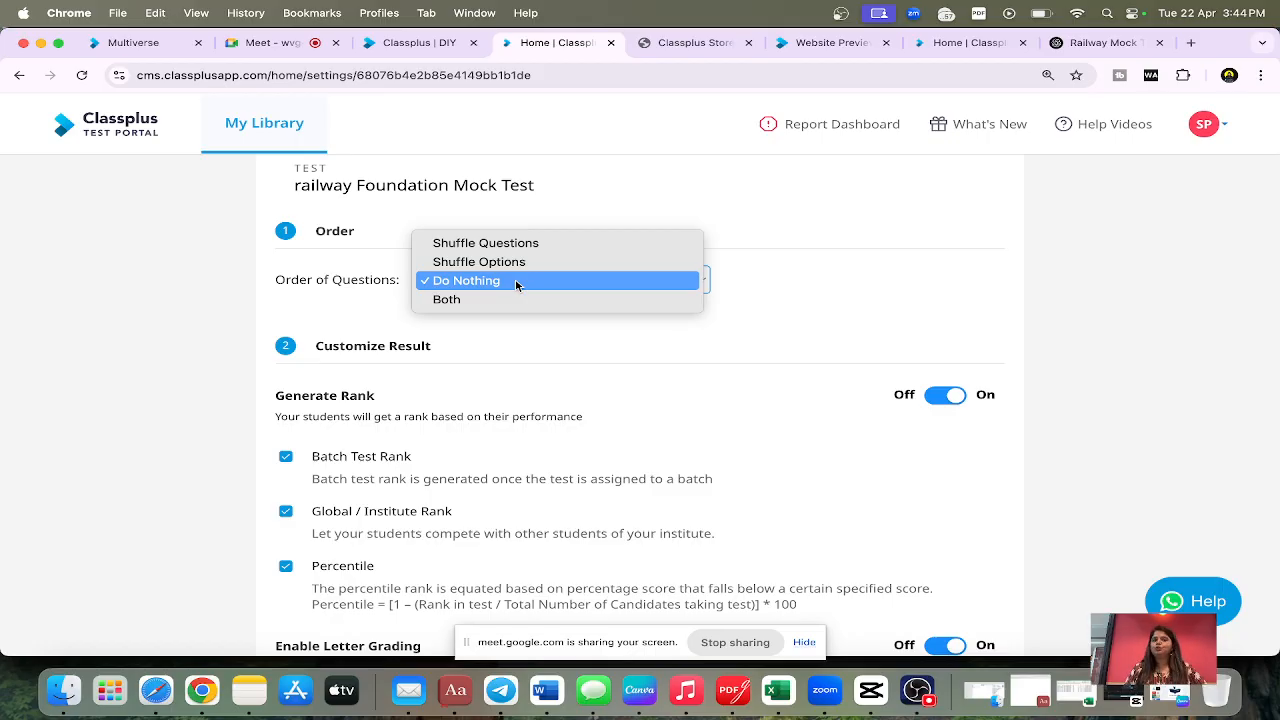
pyautogui.click(484, 300)
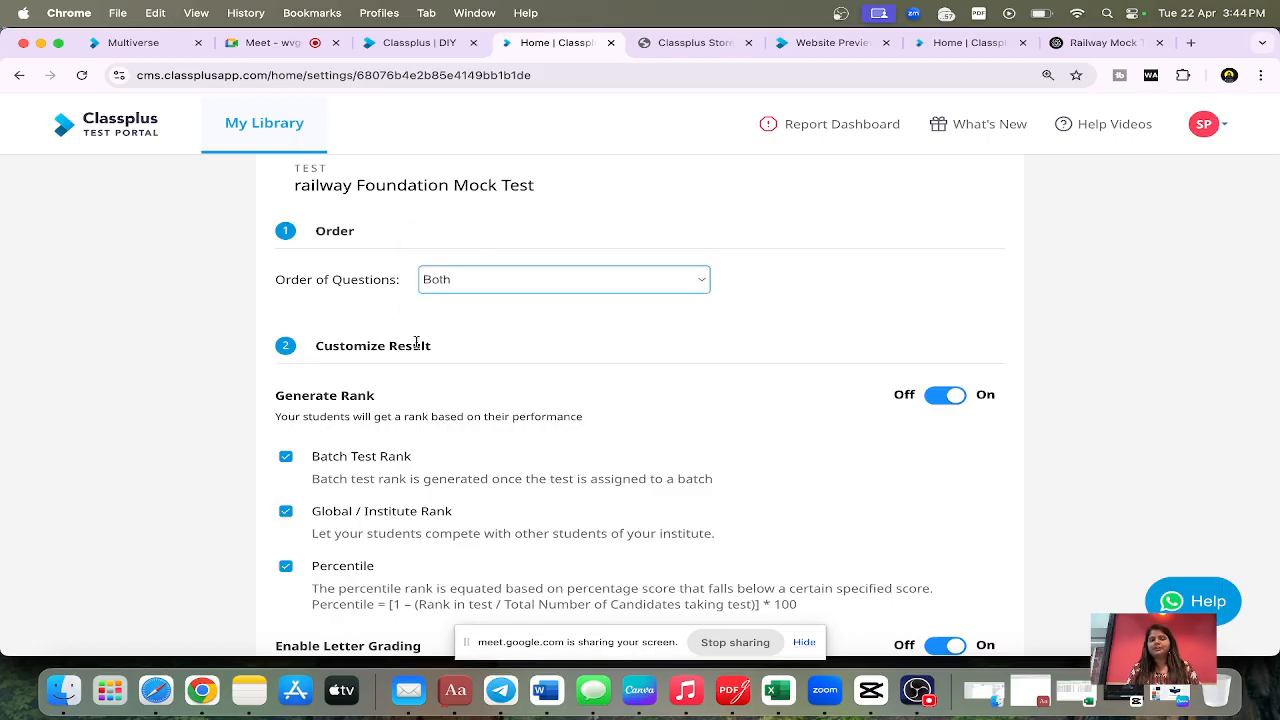
# Step: Set the lower limit for Grade A in the letter grading to 98 %
pyautogui.scroll(-1, 416, 340)
pyautogui.scroll(-1, 416, 342)
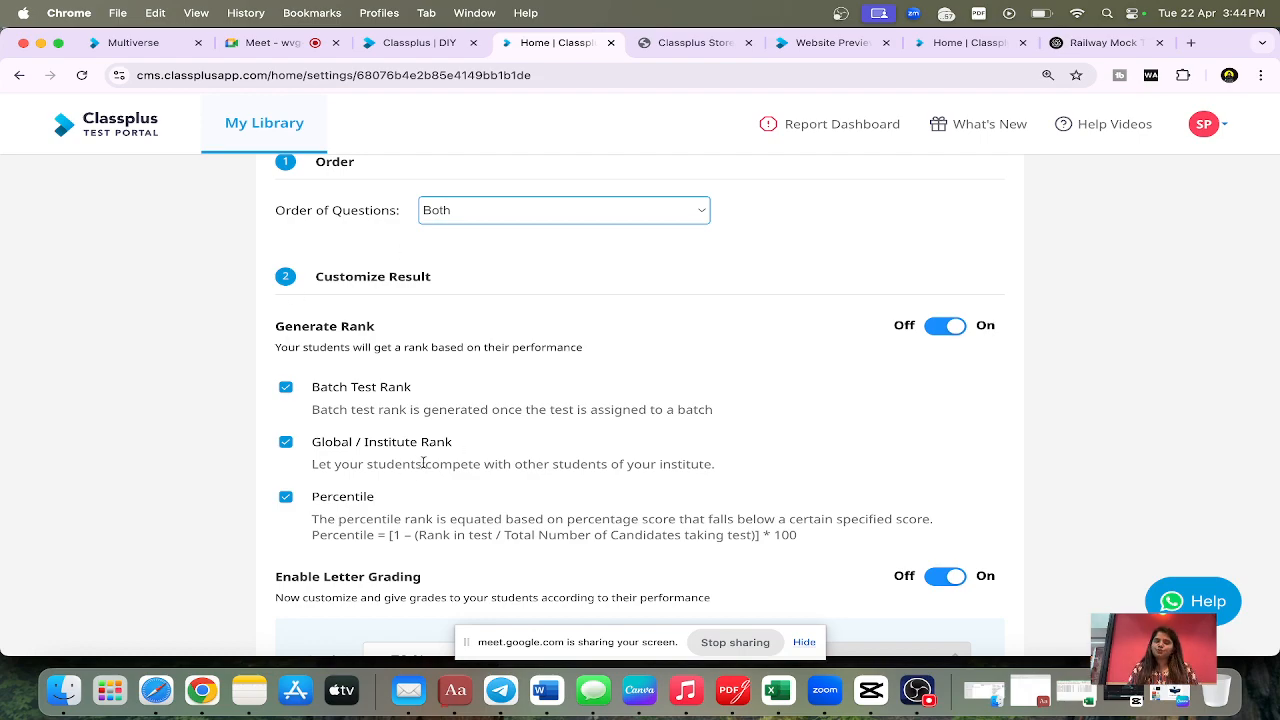
pyautogui.scroll(-3, 416, 470)
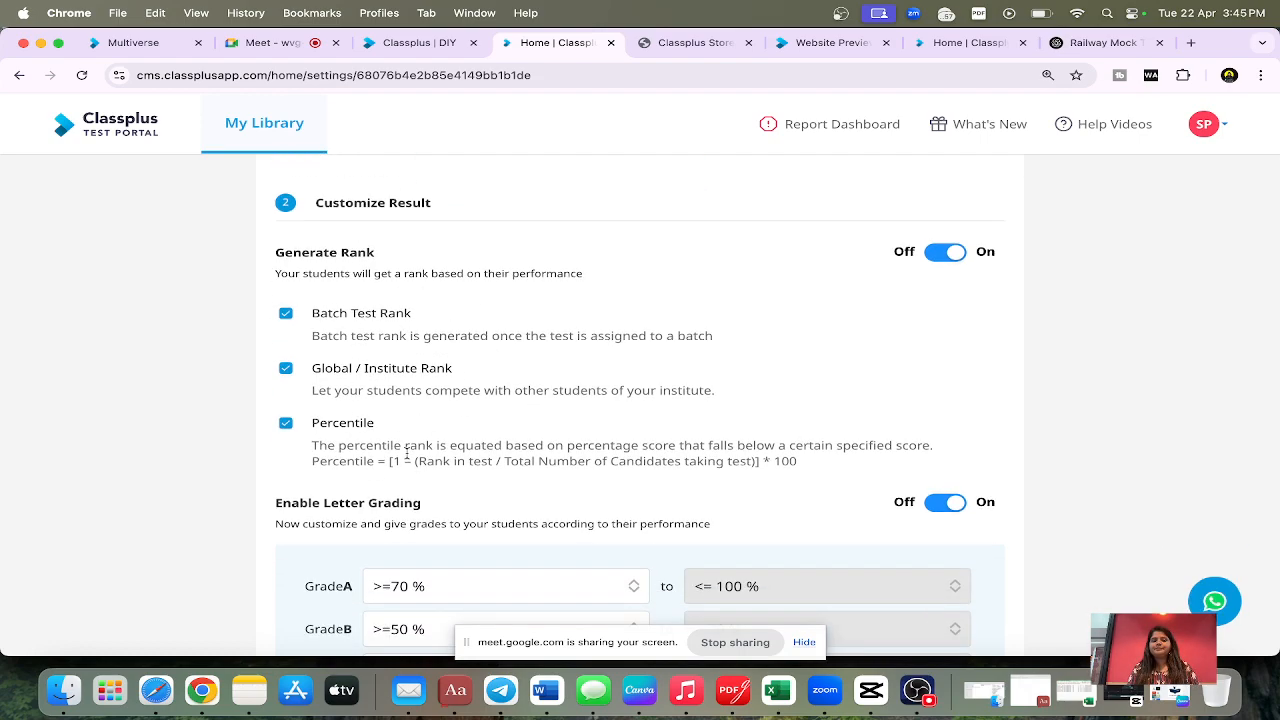
pyautogui.scroll(-10, 406, 453)
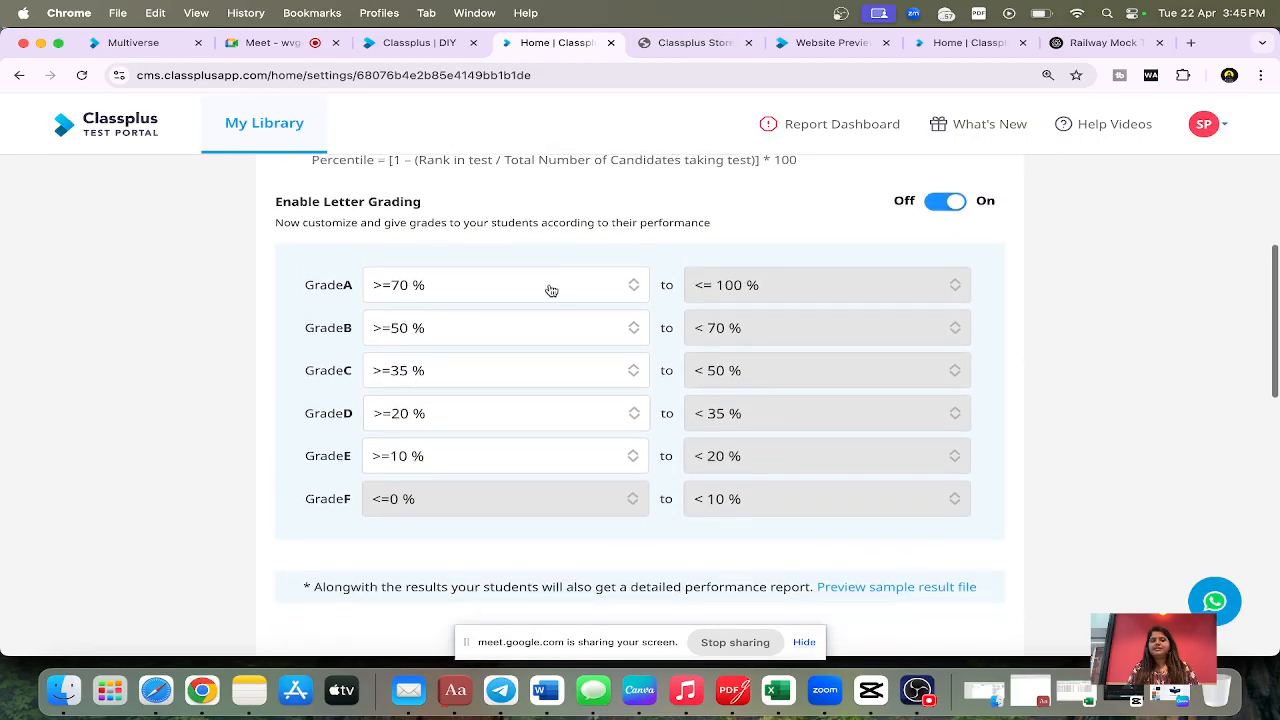
pyautogui.click(551, 290)
pyautogui.click(501, 402)
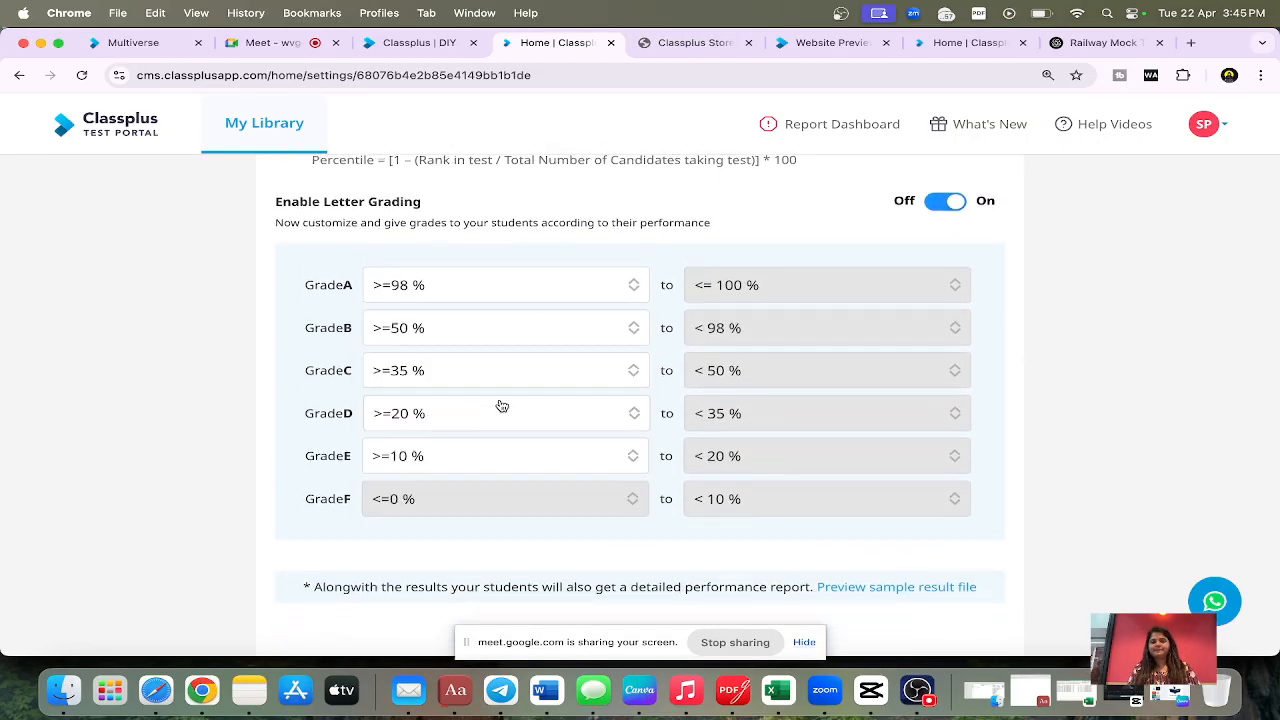
# Step: Preview the sample result file, look through its report sections, and return to the test settings
pyautogui.scroll(-6, 501, 406)
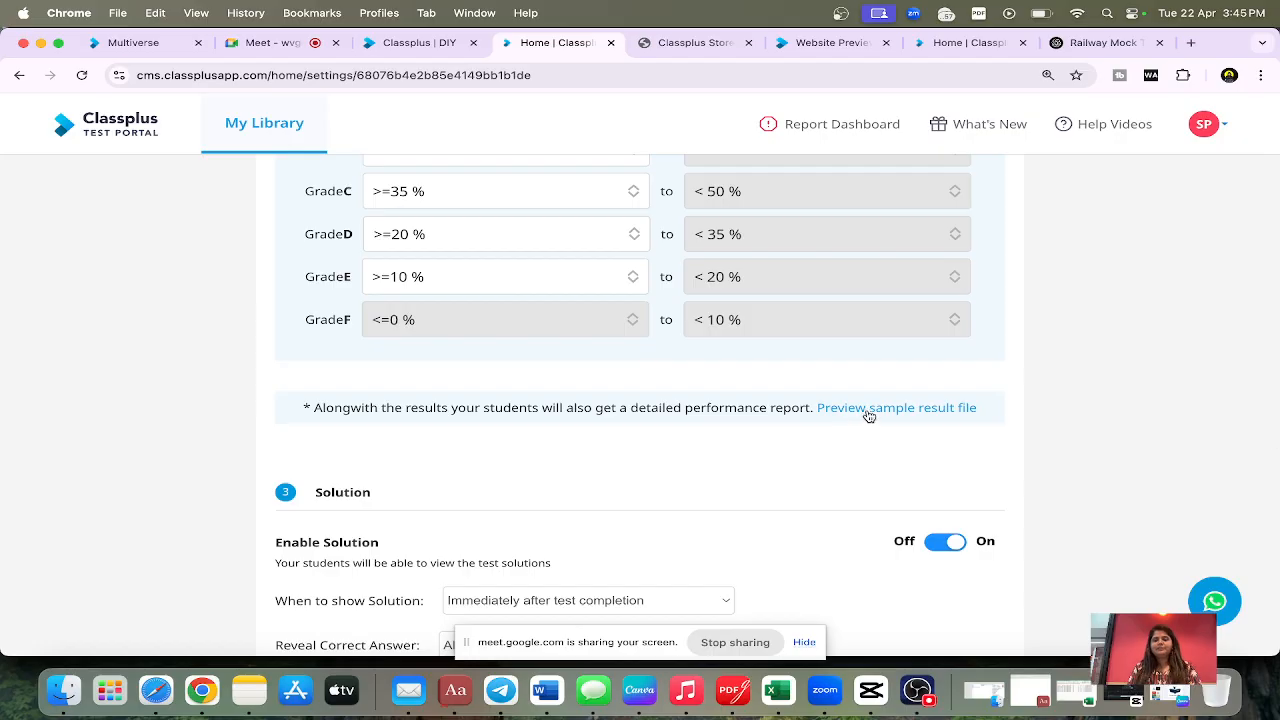
pyautogui.click(869, 408)
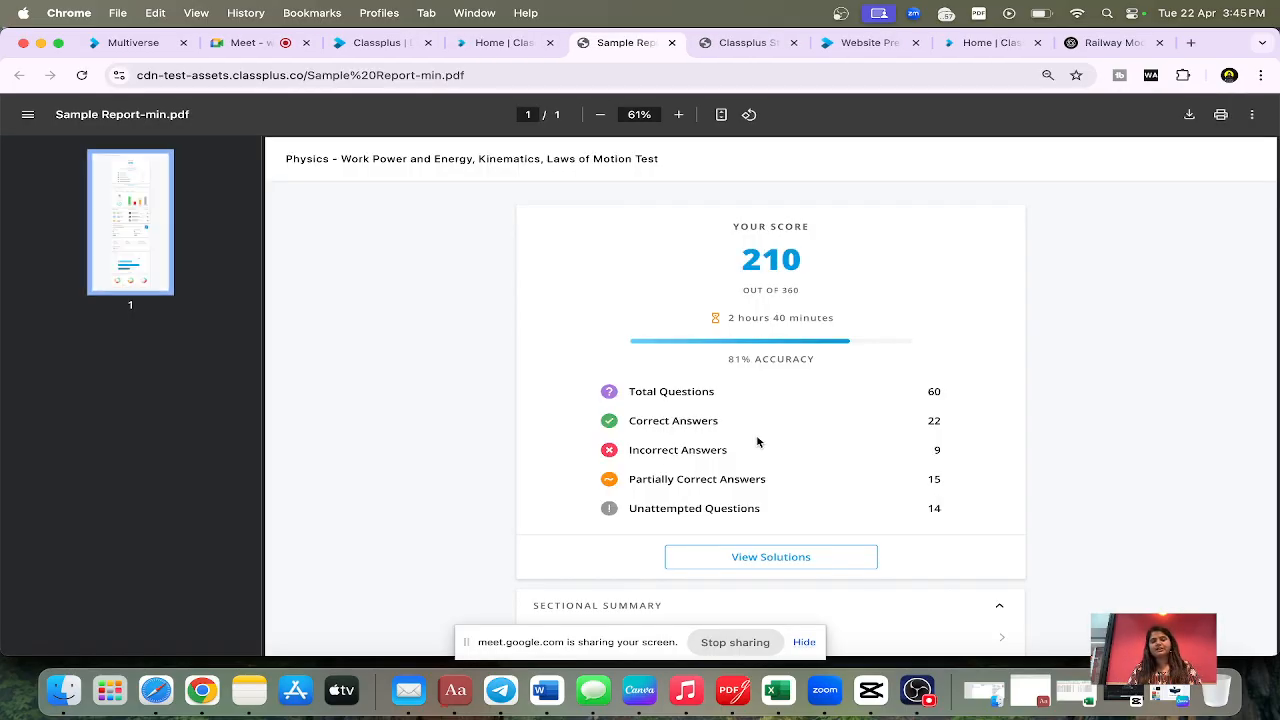
pyautogui.scroll(-10, 757, 442)
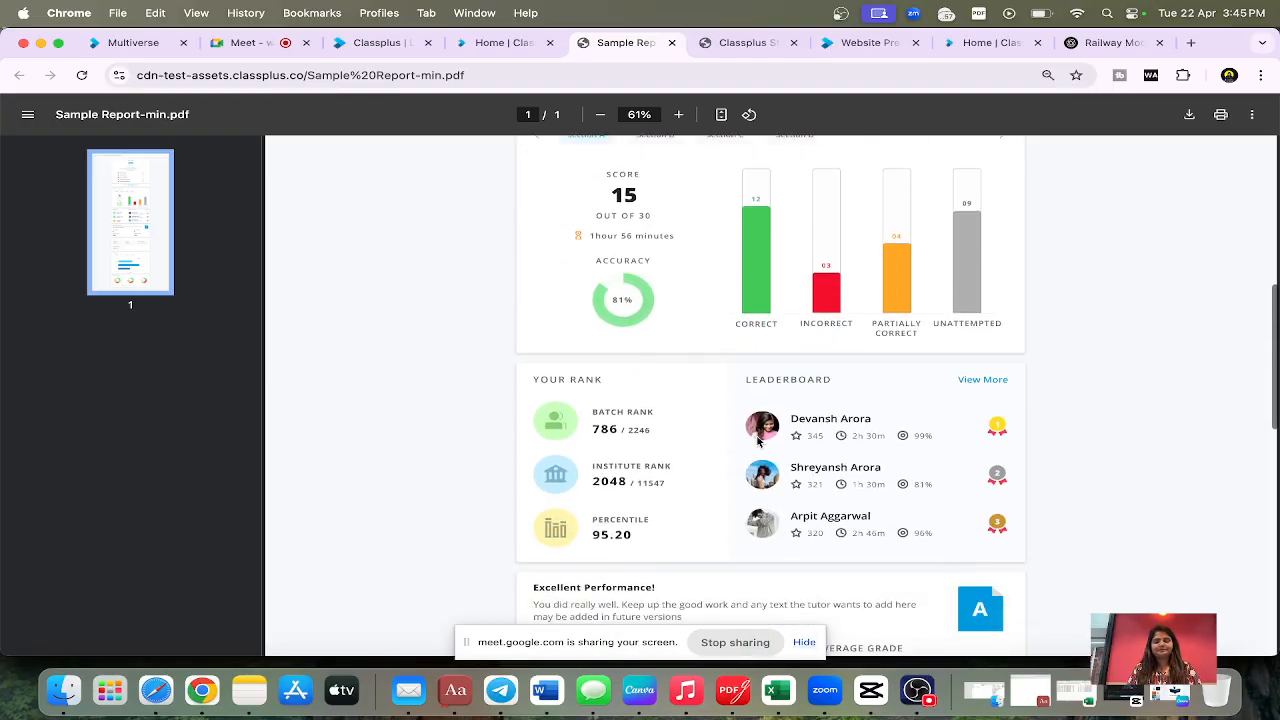
pyautogui.scroll(-10, 757, 442)
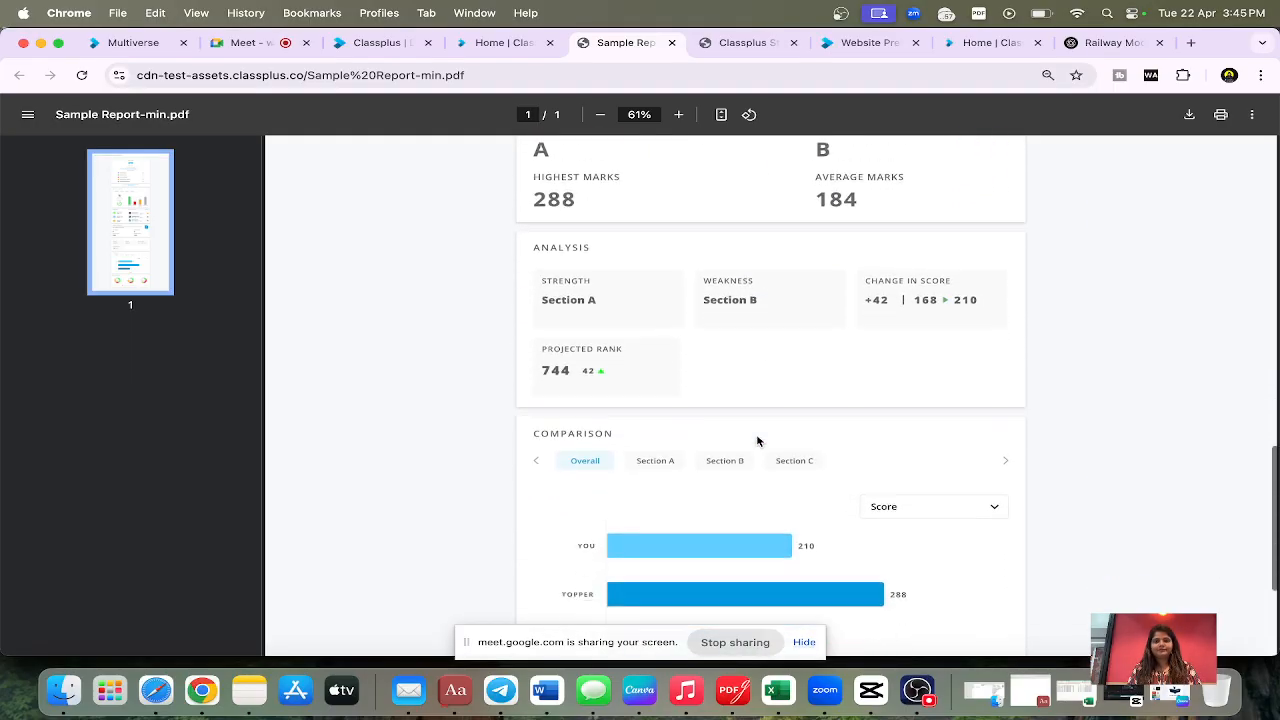
pyautogui.scroll(-5, 757, 442)
pyautogui.click(509, 48)
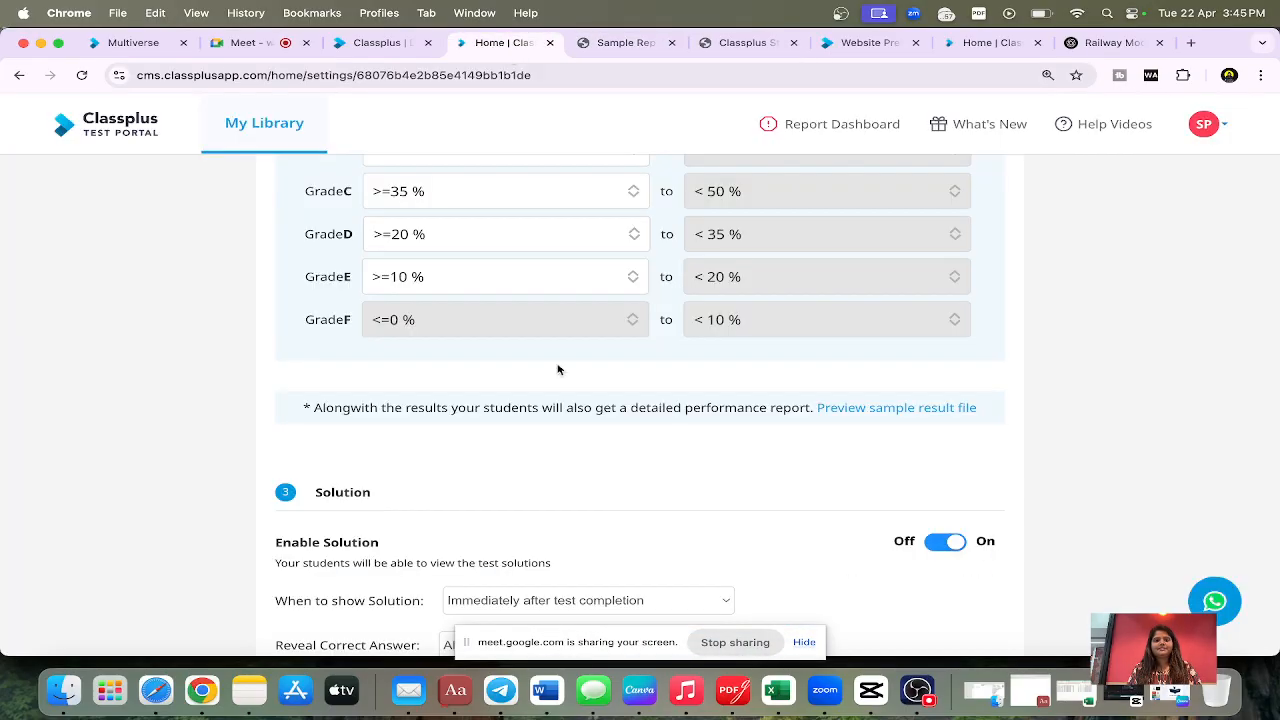
# Step: Keep solutions shown immediately after test completion and set Reveal Correct Answer to All Incorrect
pyautogui.scroll(-5, 558, 369)
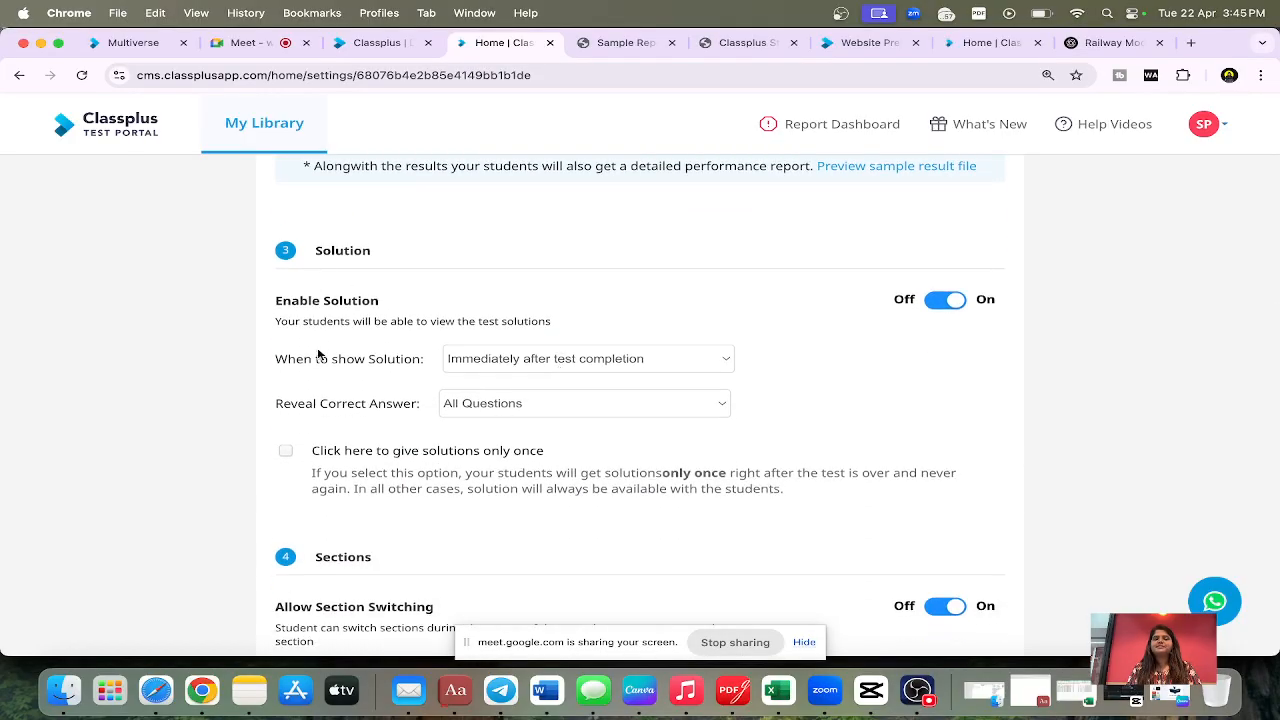
pyautogui.click(480, 360)
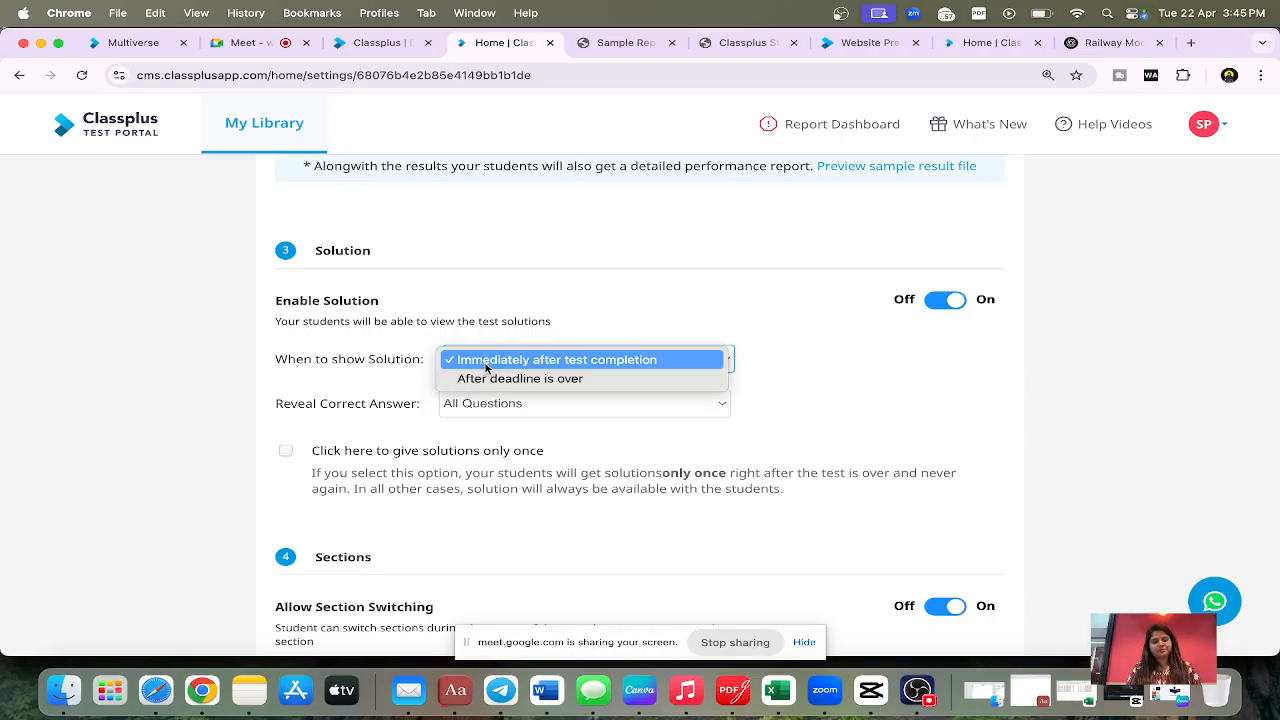
pyautogui.click(486, 368)
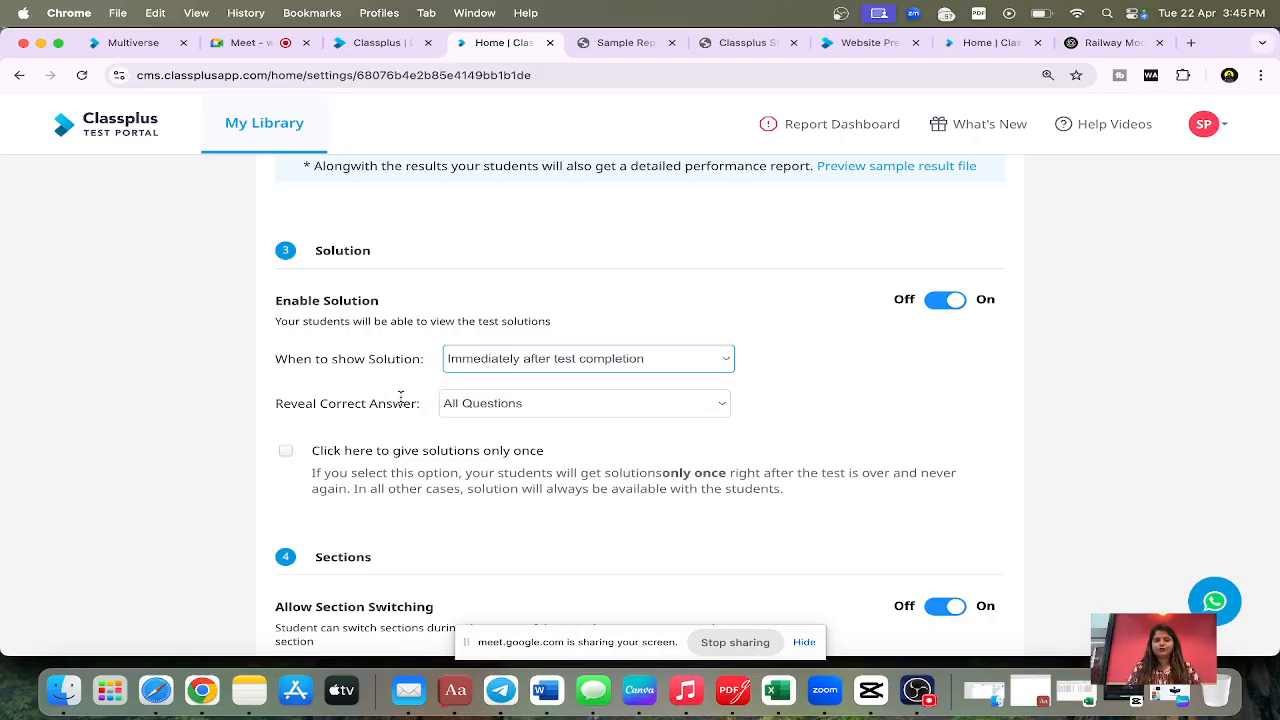
pyautogui.tripleClick(340, 408)
pyautogui.click(492, 404)
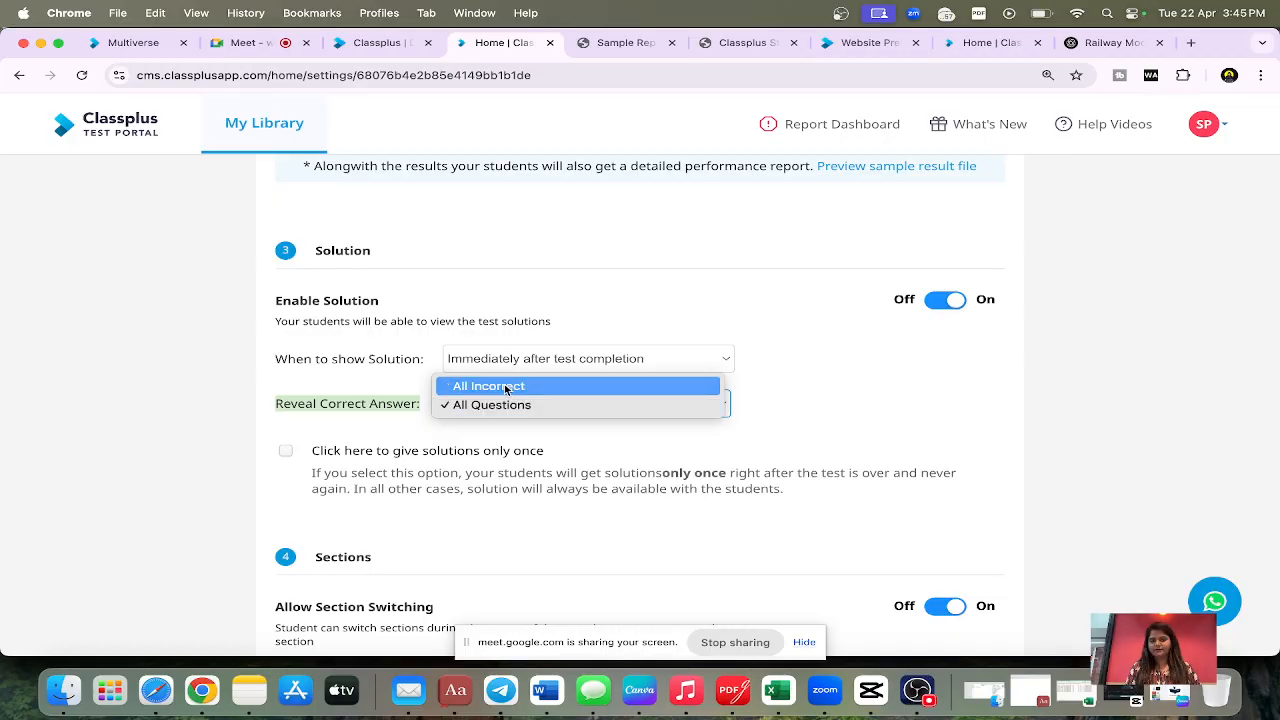
pyautogui.click(505, 387)
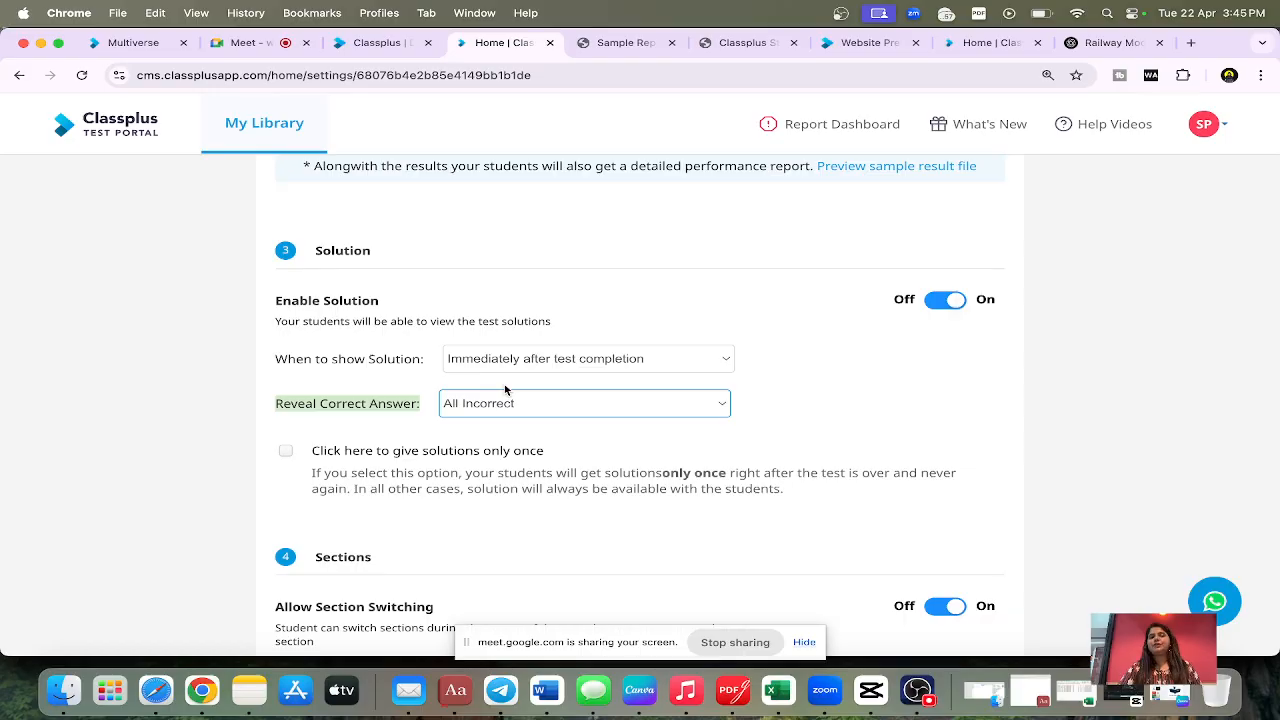
# Step: Review the settings for giving solutions only once, section switching, question choice and the per-question timer
pyautogui.scroll(-2, 348, 463)
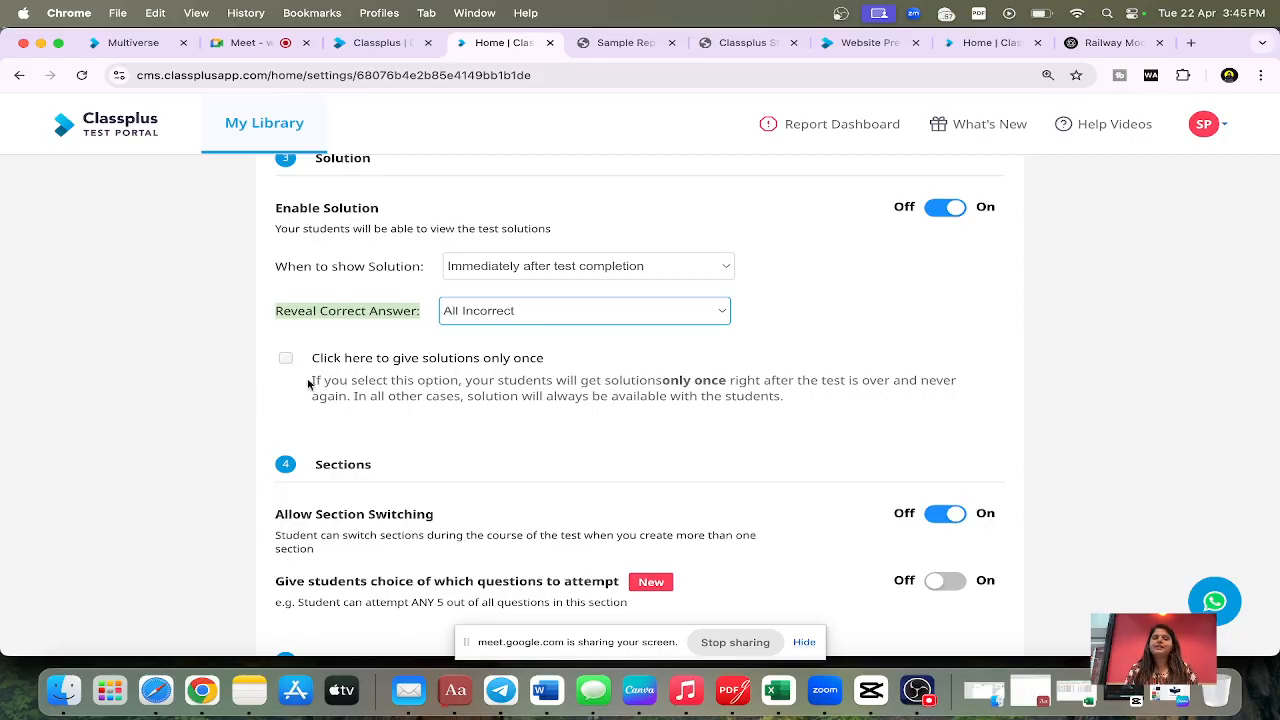
pyautogui.click(286, 359)
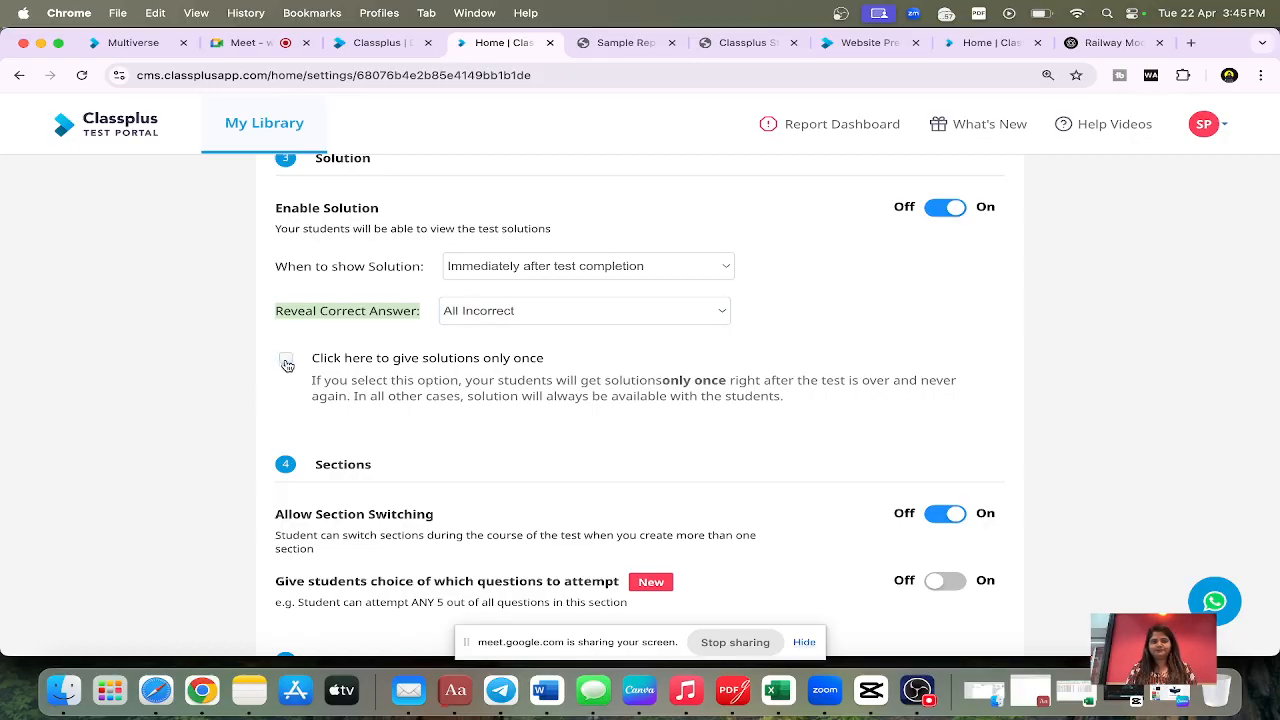
pyautogui.scroll(-3, 287, 365)
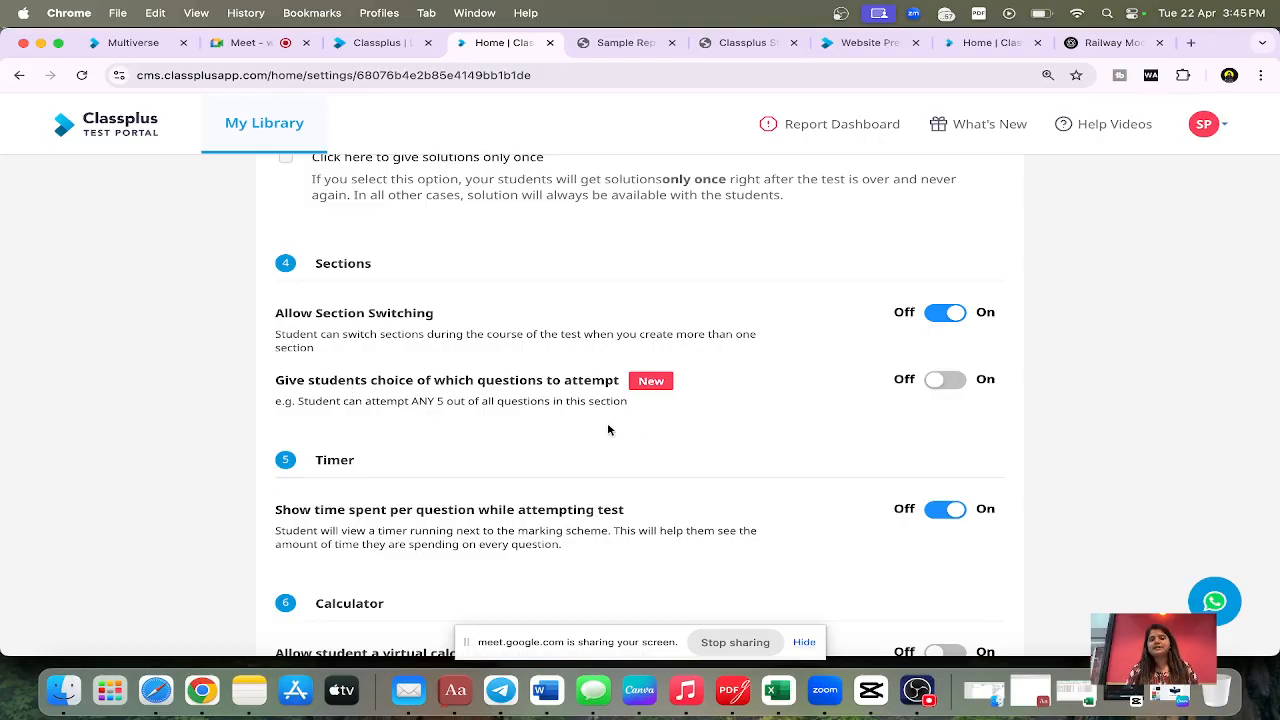
pyautogui.scroll(-2, 712, 364)
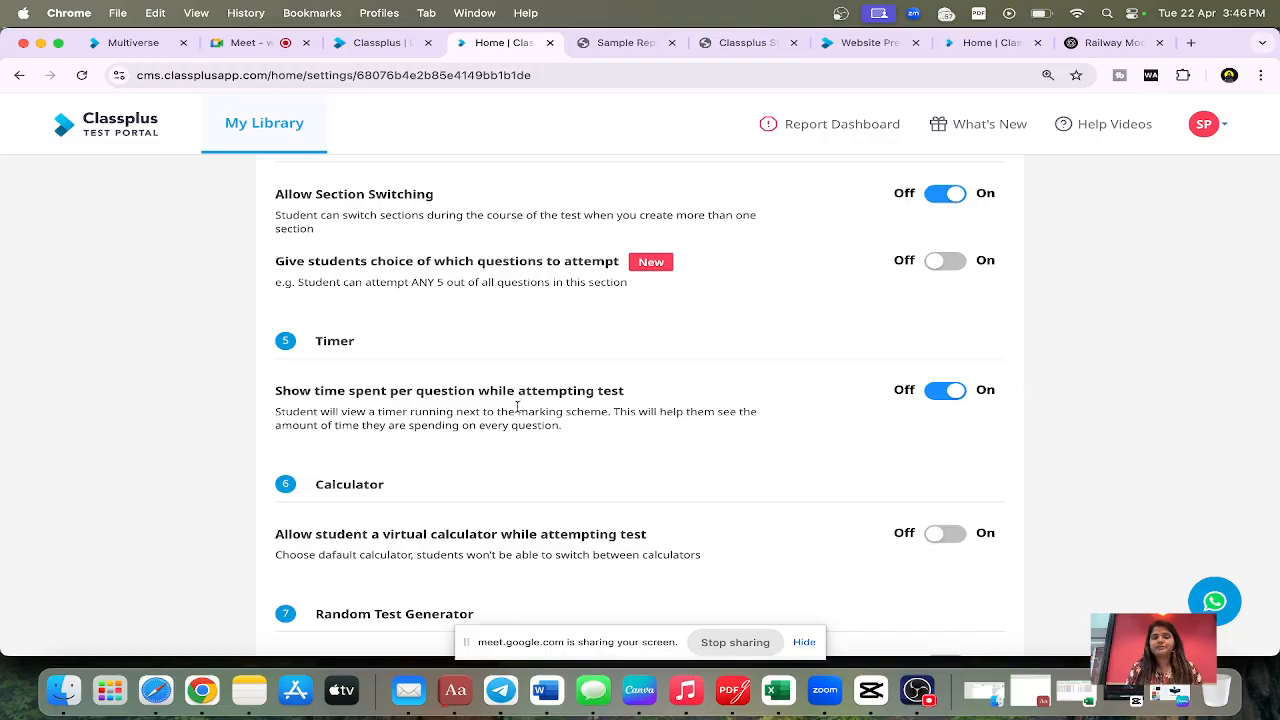
pyautogui.scroll(-2, 577, 431)
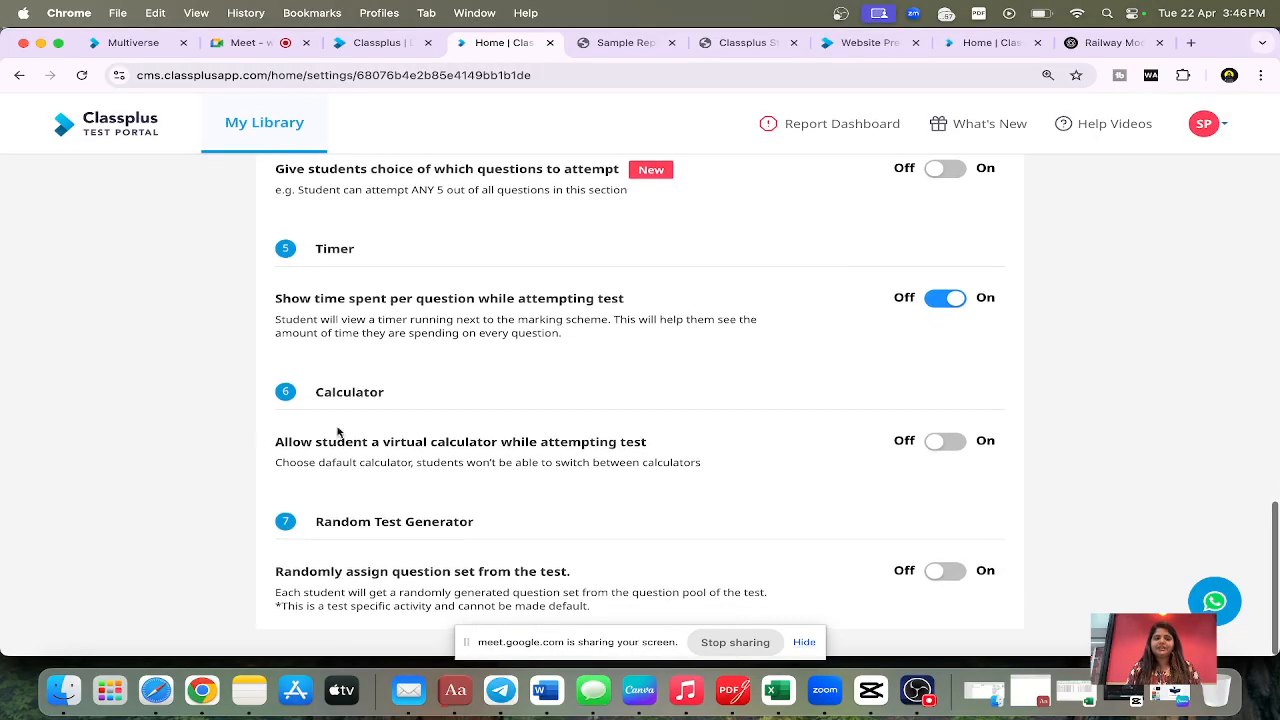
# Step: Allow students a virtual calculator while attempting the test
pyautogui.moveTo(317, 393); pyautogui.dragTo(494, 397)
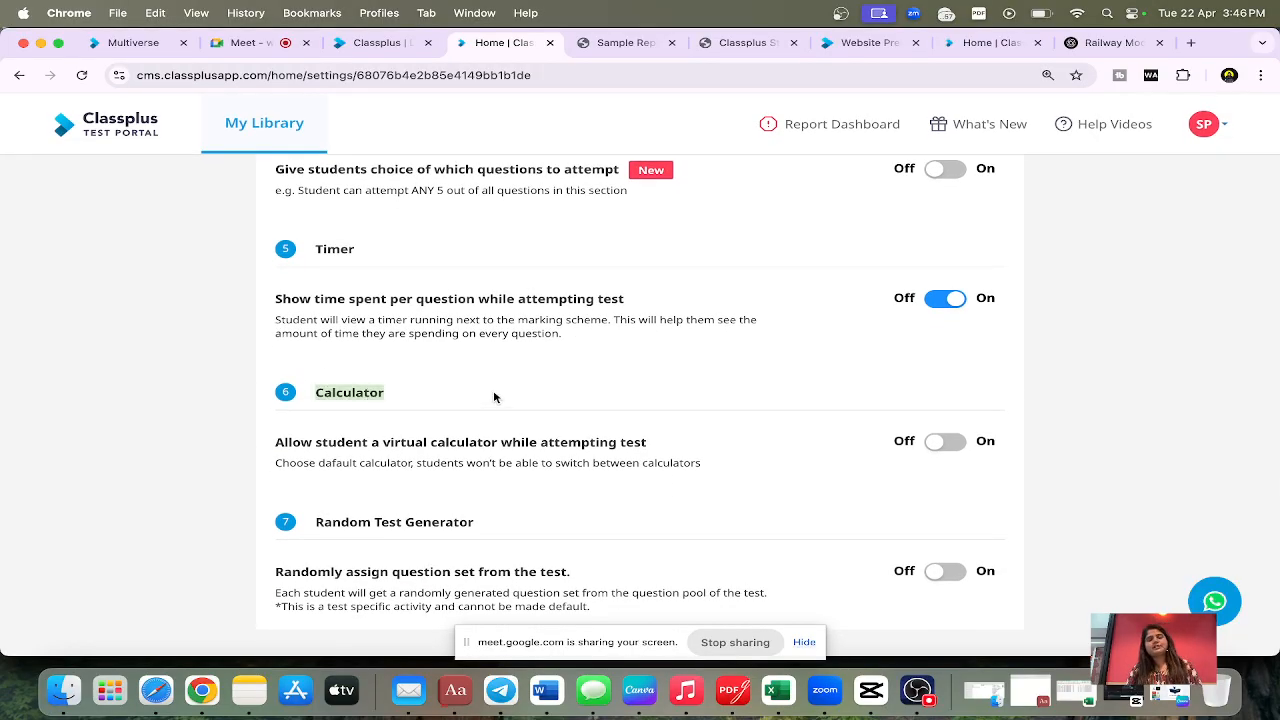
pyautogui.click(948, 446)
pyautogui.scroll(-1, 734, 531)
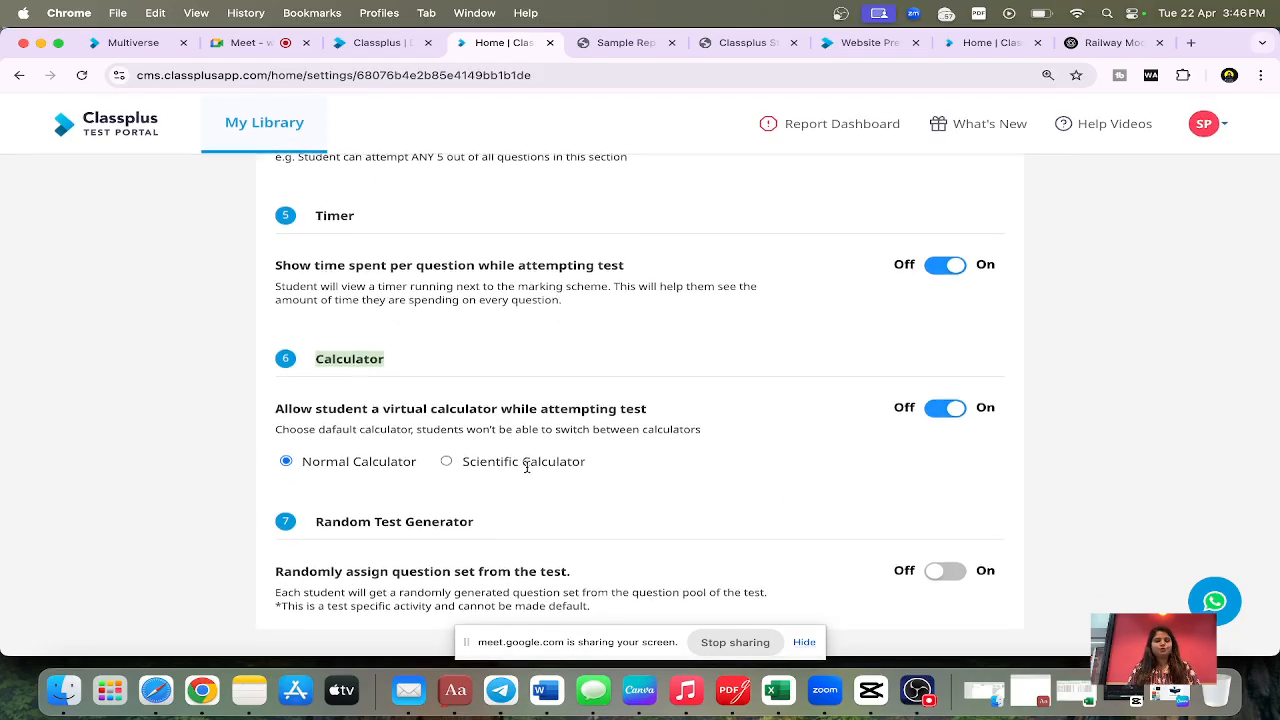
# Step: Save the test settings and return to the test editor
pyautogui.moveTo(310, 522); pyautogui.dragTo(484, 525)
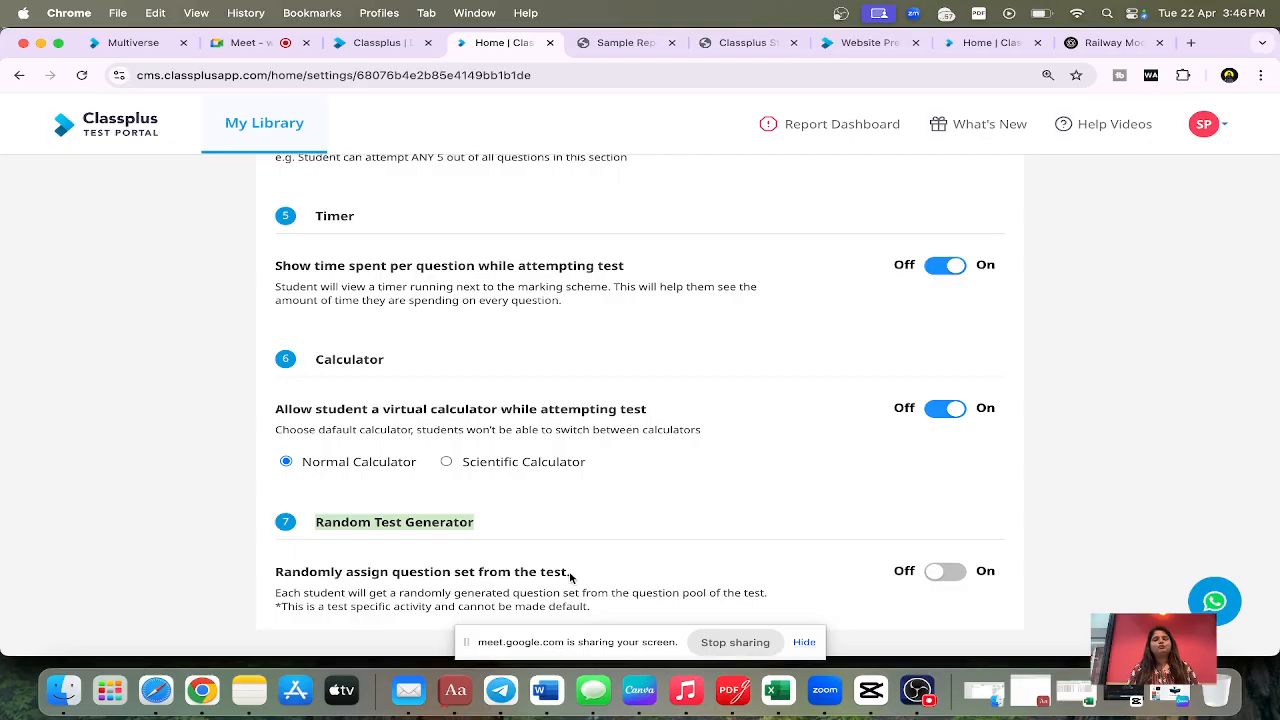
pyautogui.scroll(15, 942, 350)
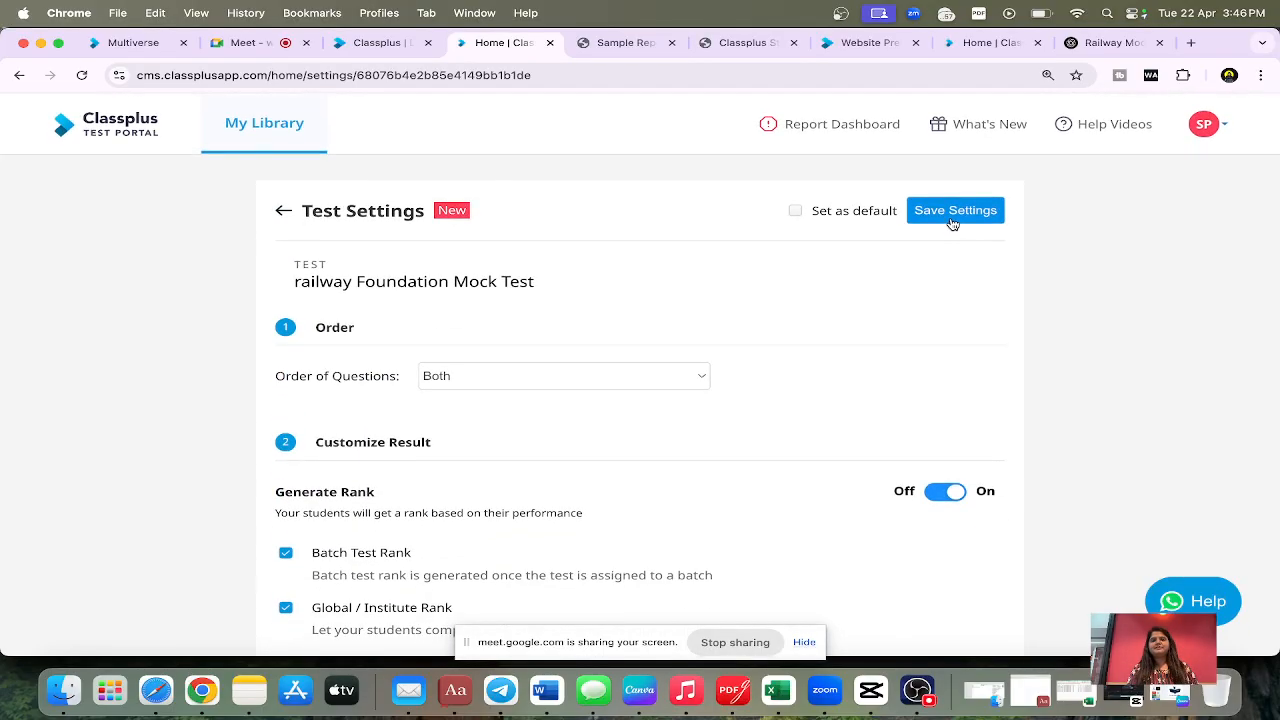
pyautogui.click(955, 212)
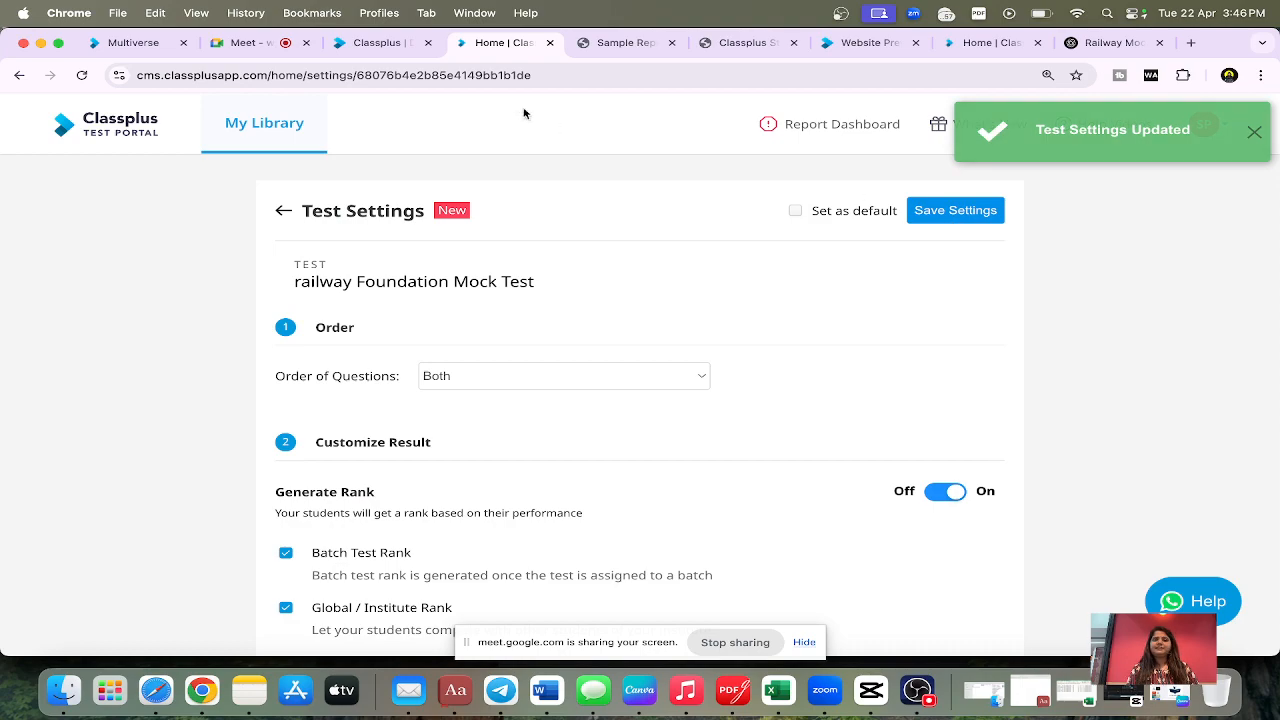
pyautogui.click(366, 47)
pyautogui.click(498, 43)
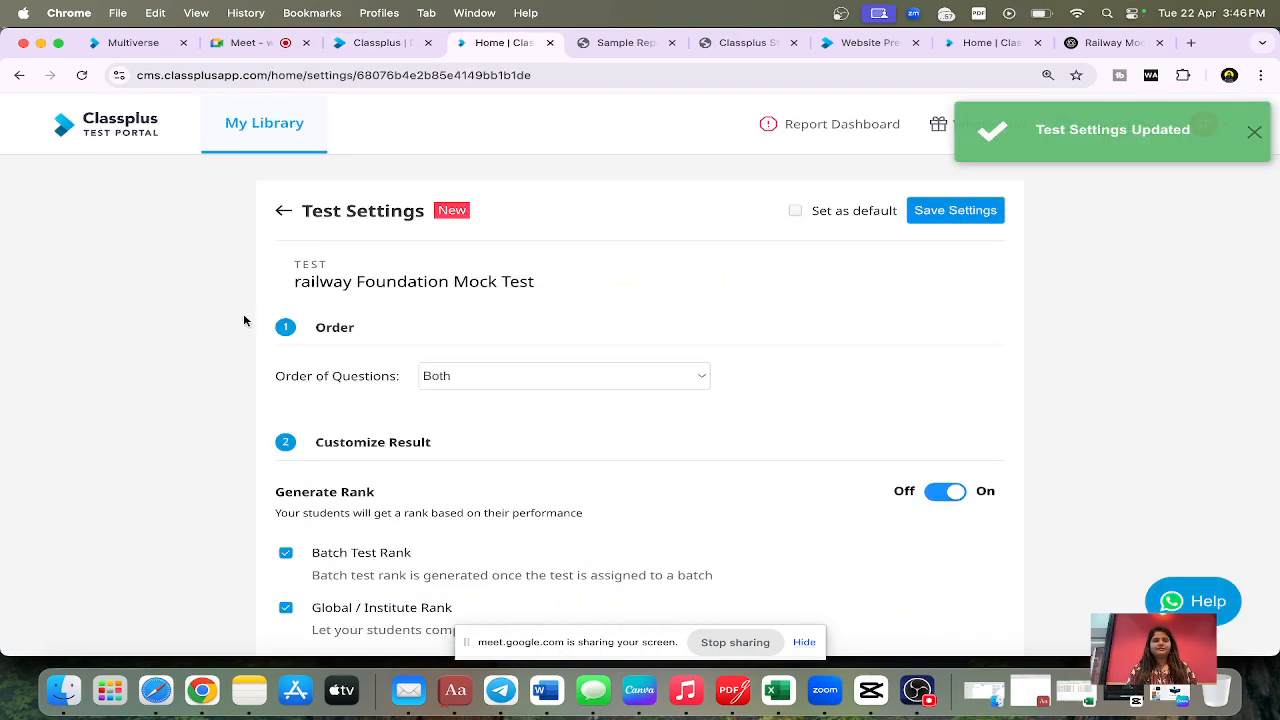
pyautogui.click(283, 215)
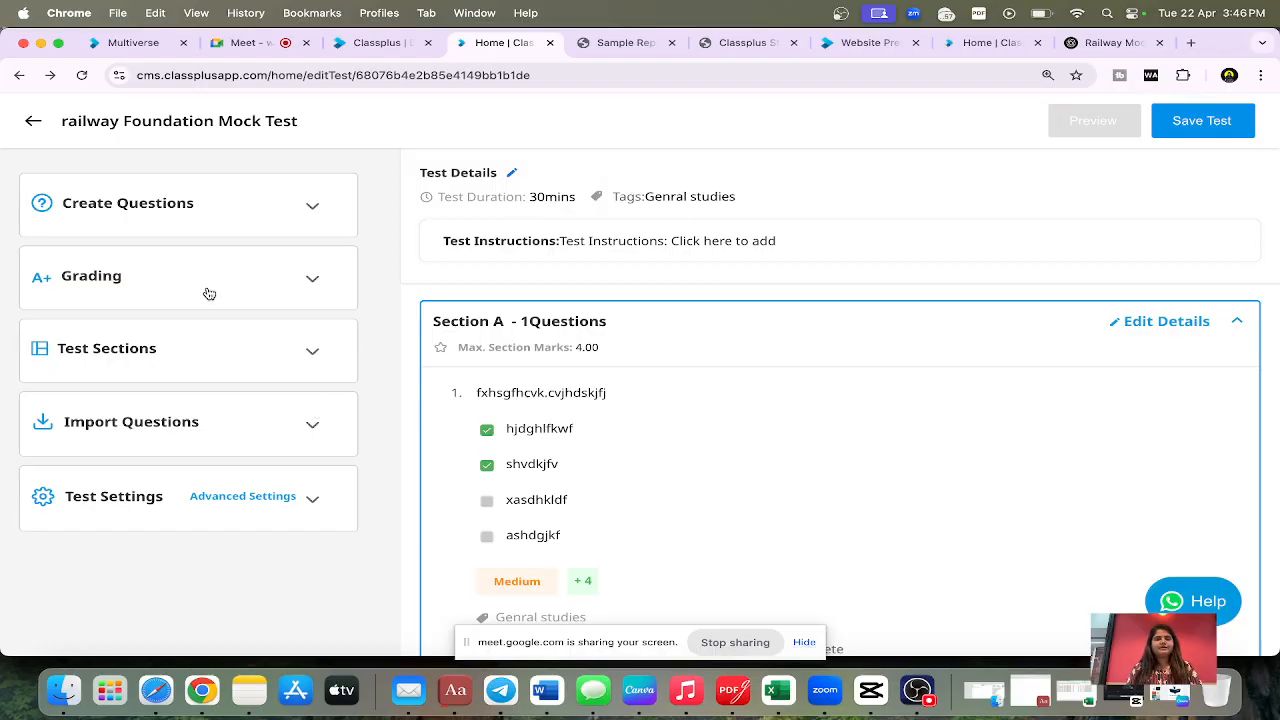
# Step: Return to the test library and view the Add to Free Tests options for the CBSC MATHS test
pyautogui.click(33, 123)
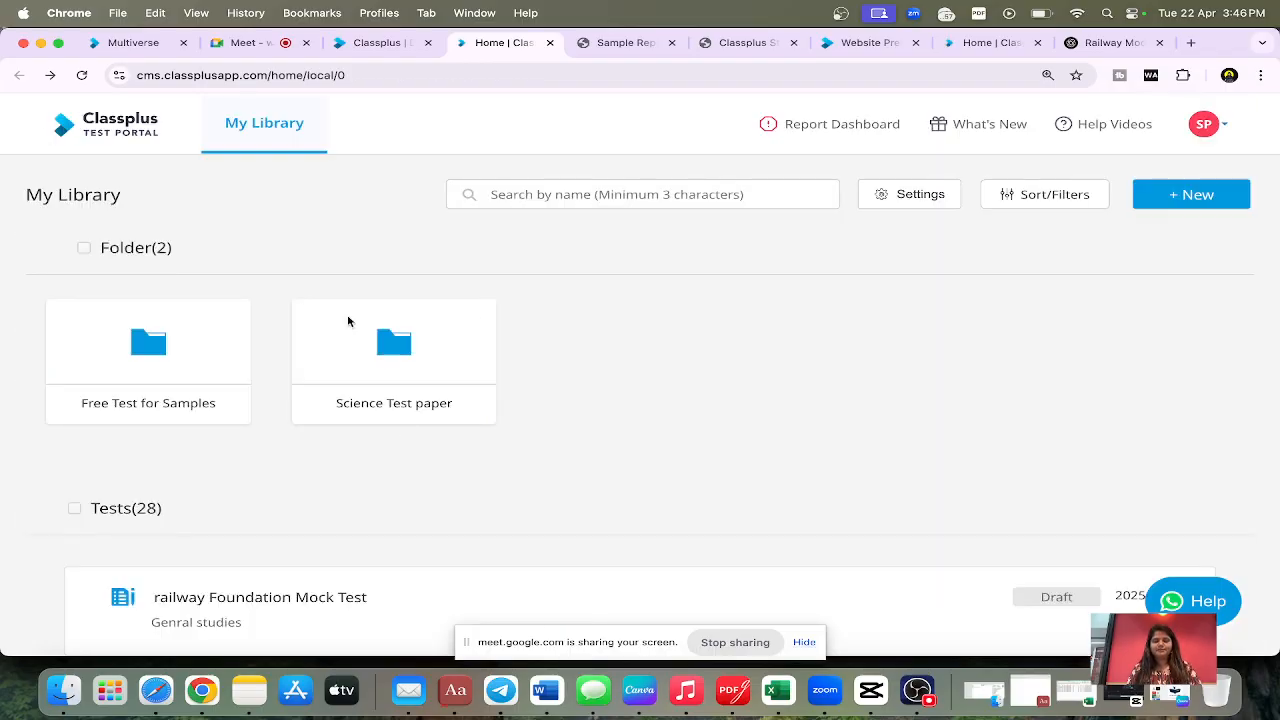
pyautogui.scroll(-3, 386, 449)
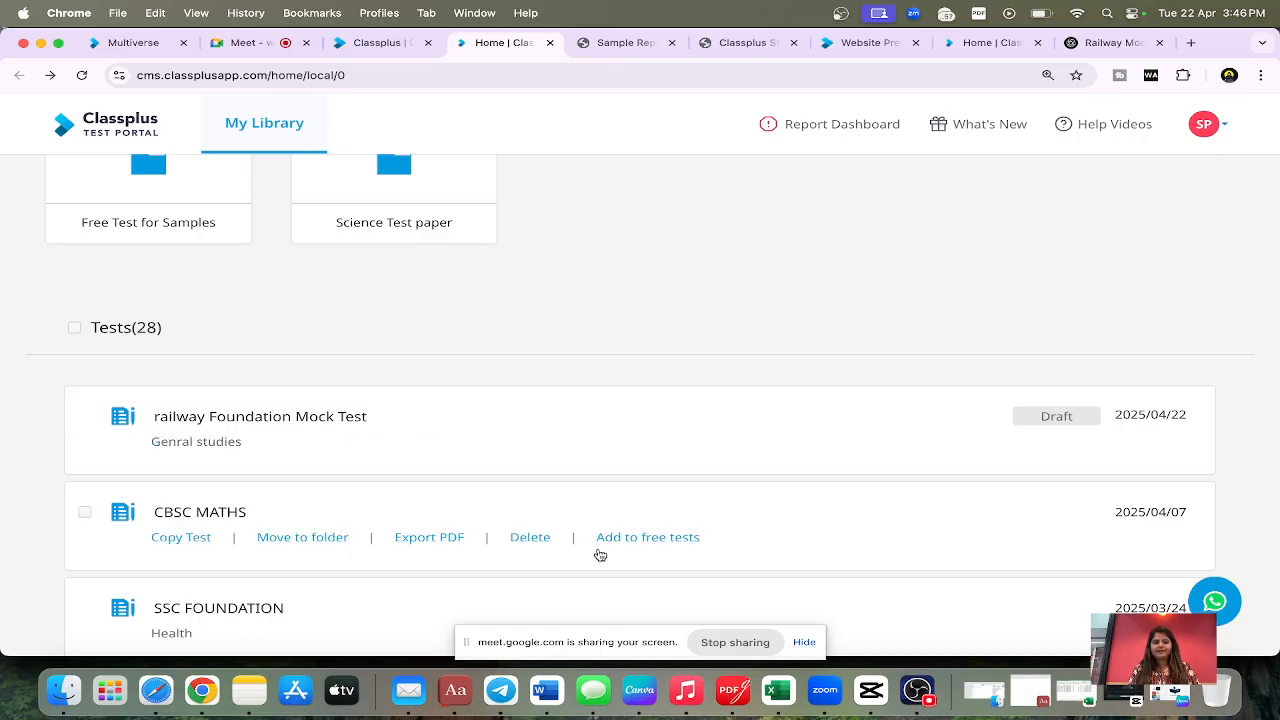
pyautogui.scroll(-2, 630, 553)
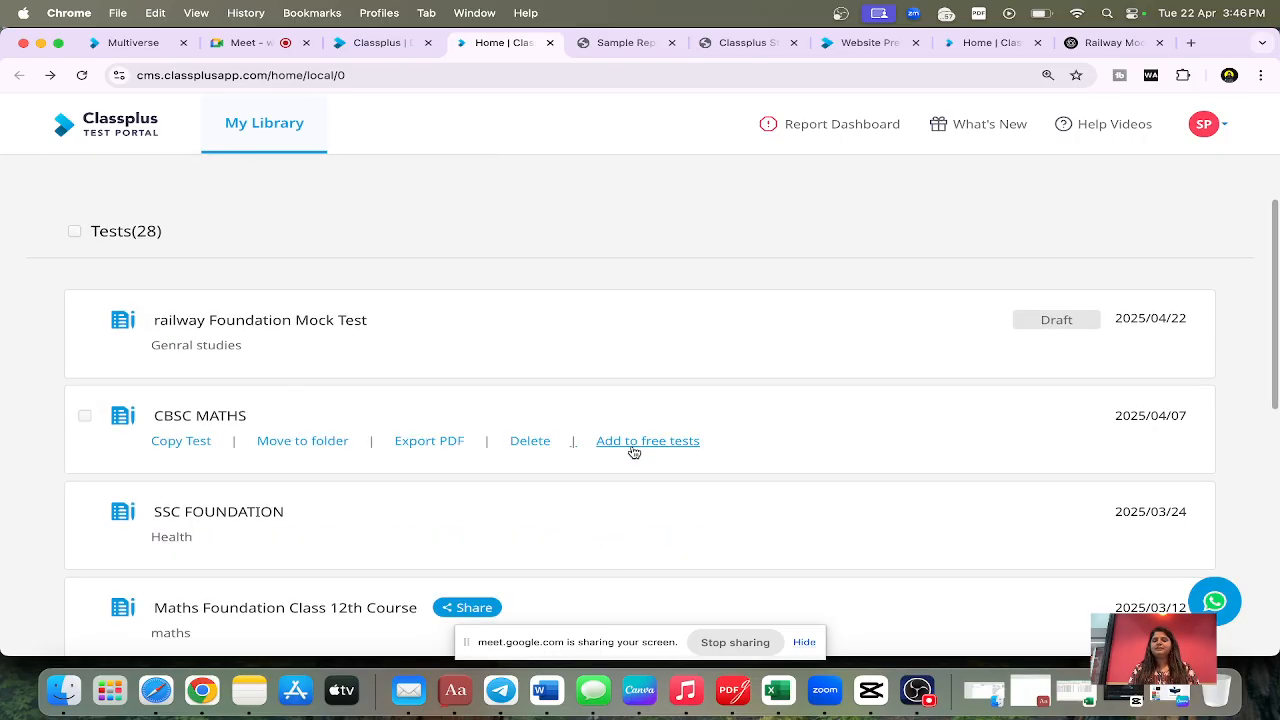
pyautogui.click(633, 448)
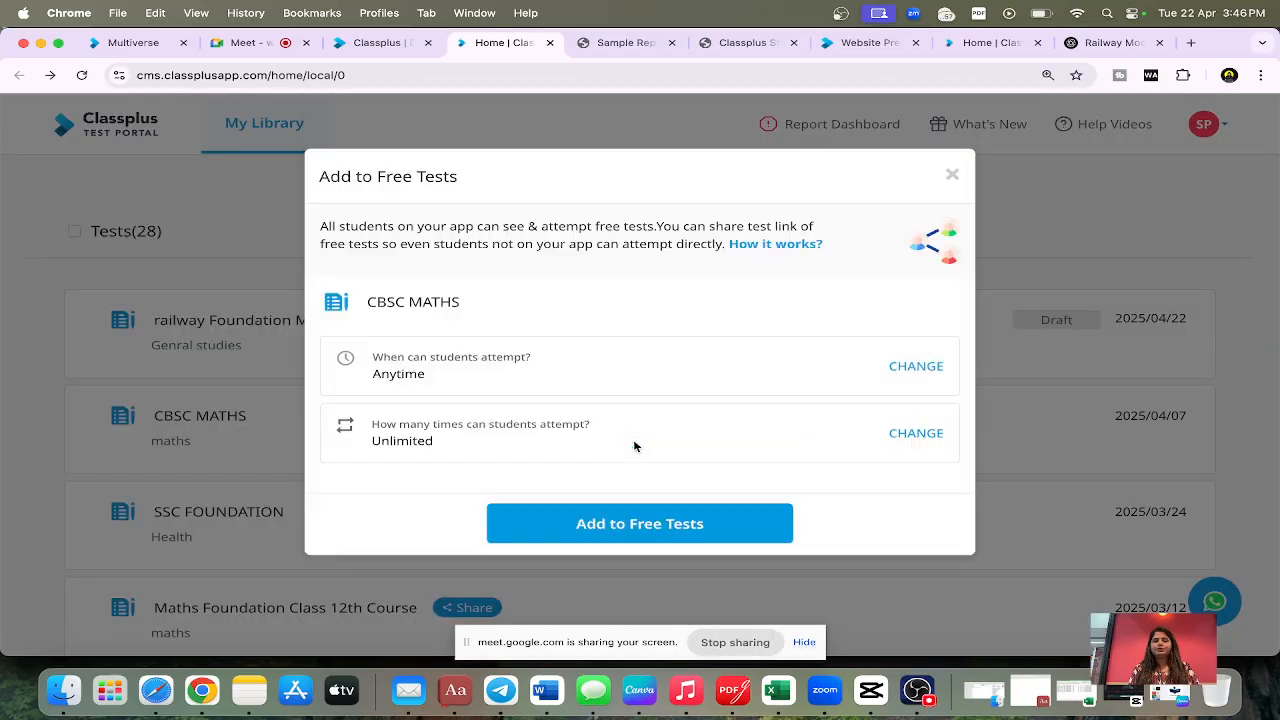
pyautogui.click(952, 177)
# Step: Switch to the Classplus dashboard, search the courses for "railway" and open the Railway Foundation Course
pyautogui.click(390, 43)
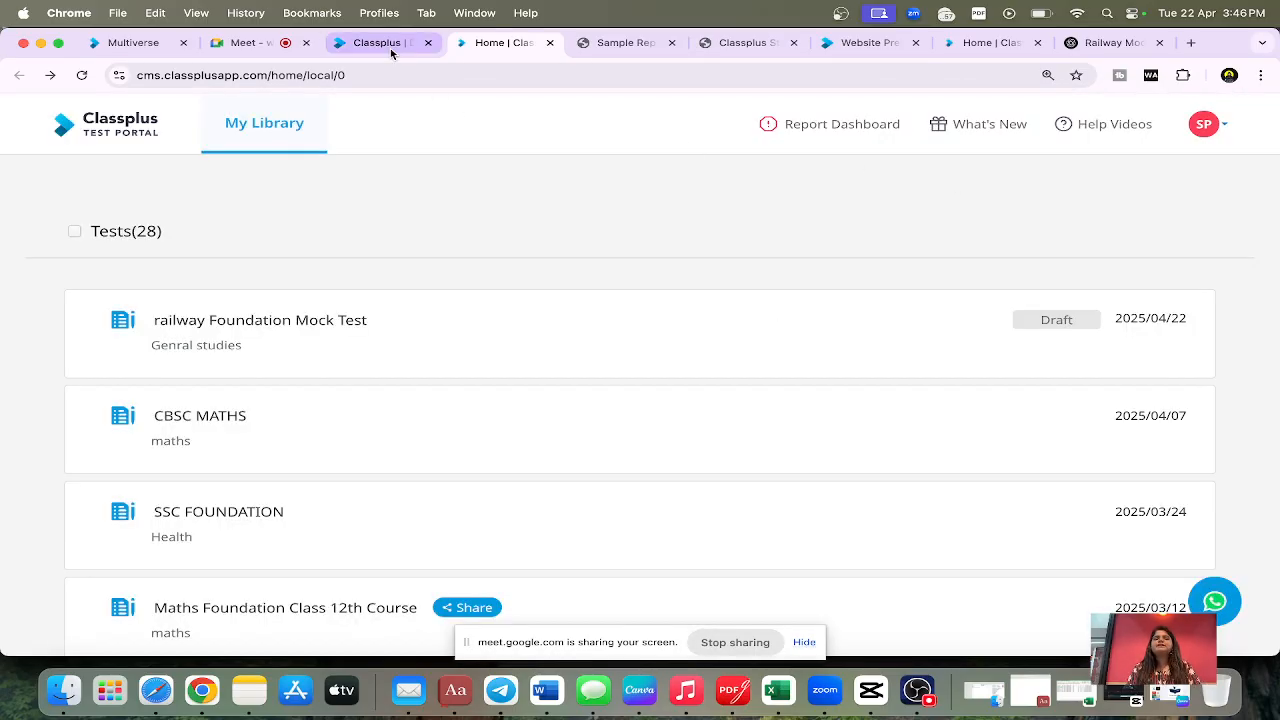
pyautogui.moveTo(109, 261)
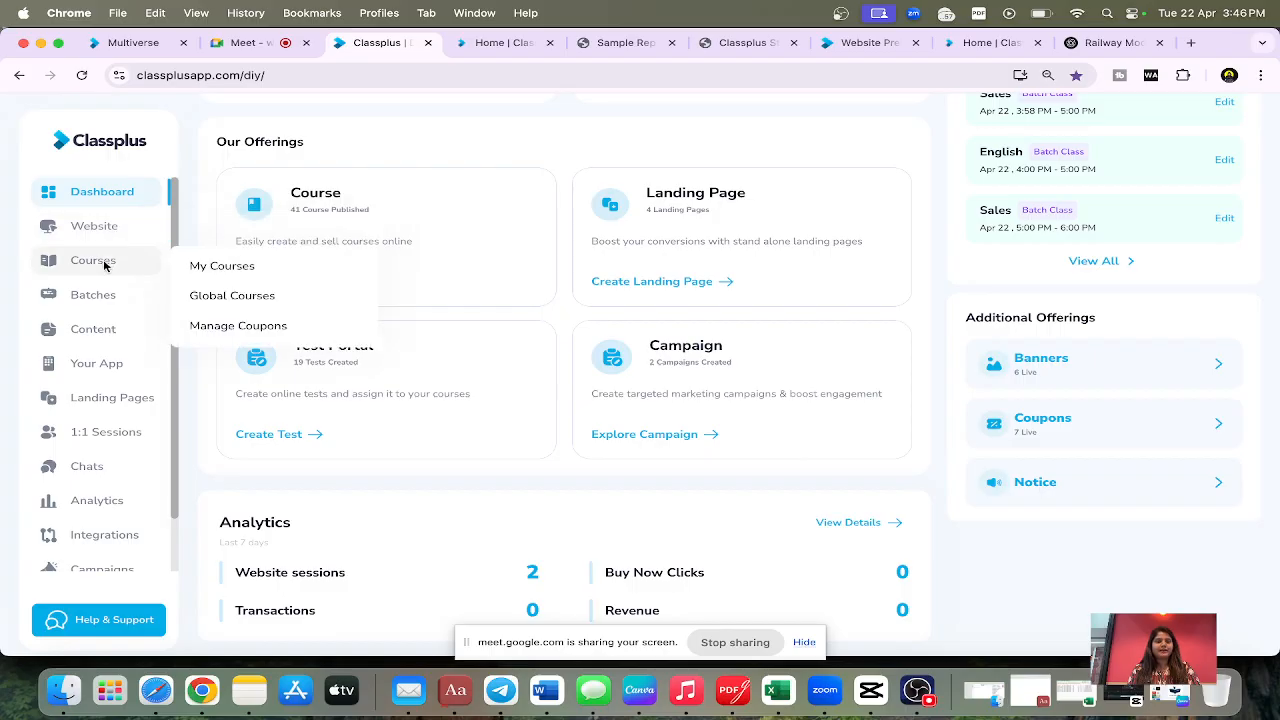
pyautogui.click(211, 271)
pyautogui.click(285, 194)
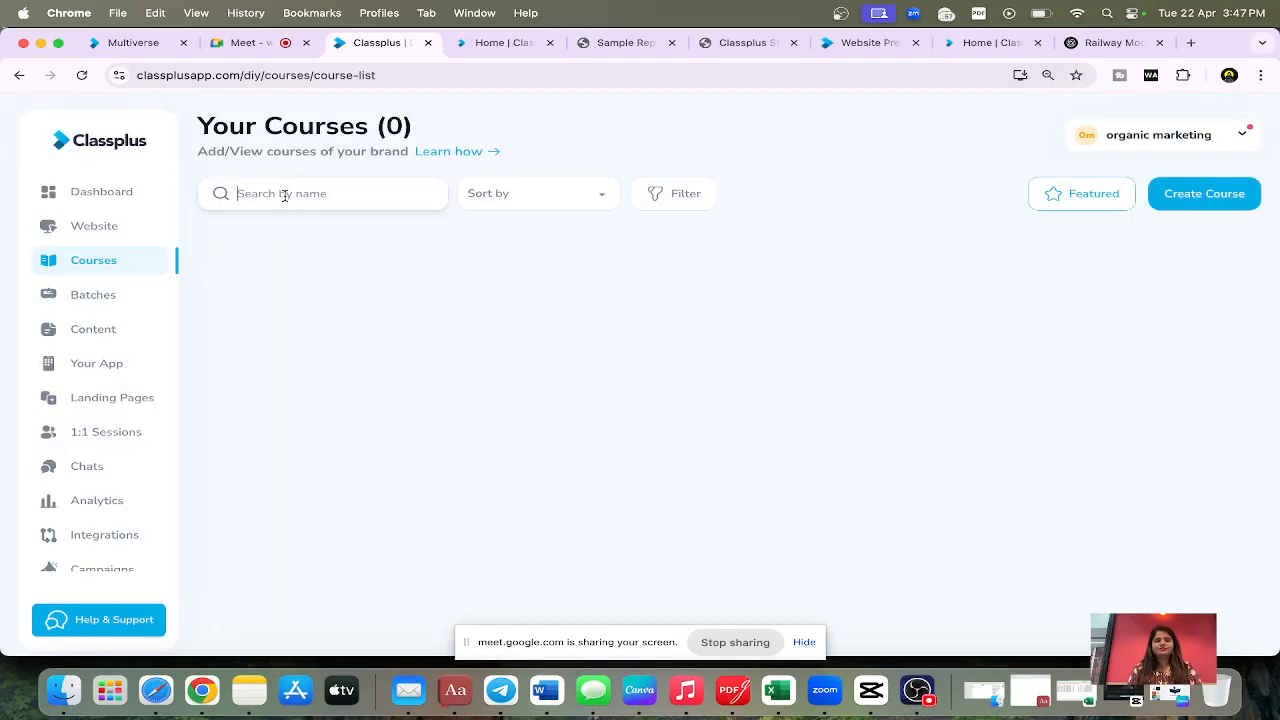
pyautogui.write('railway')
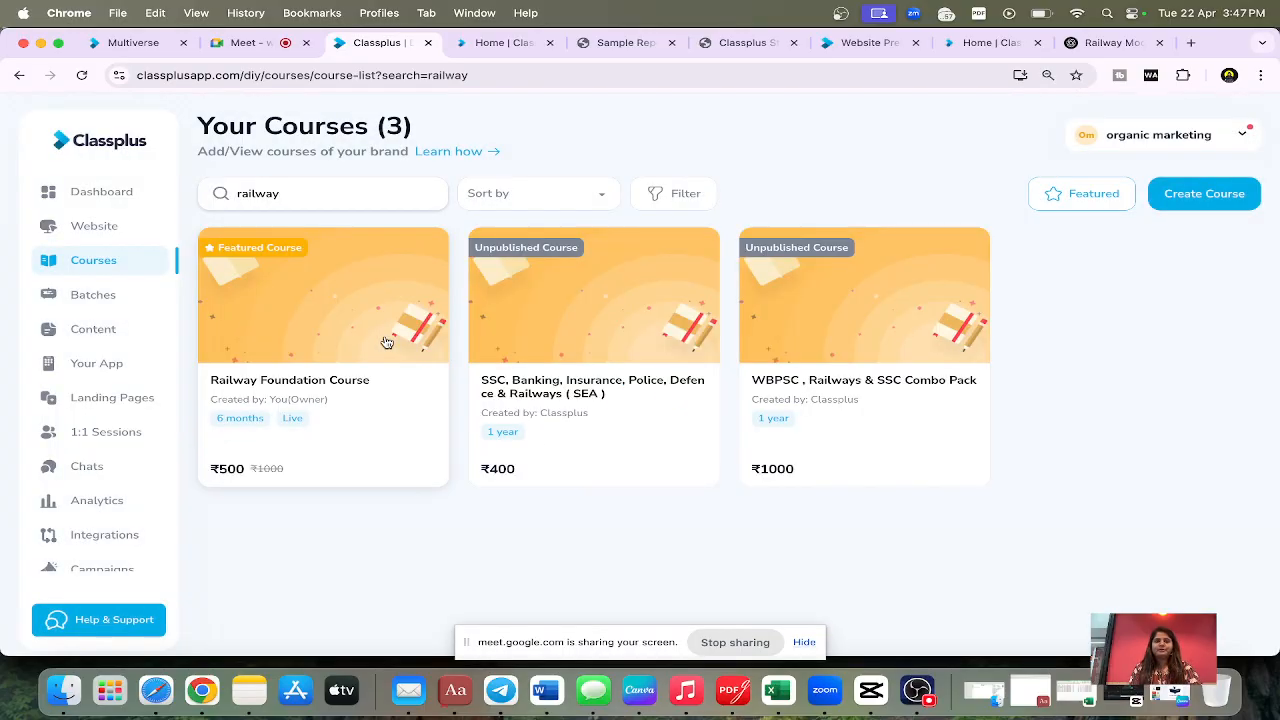
pyautogui.click(320, 363)
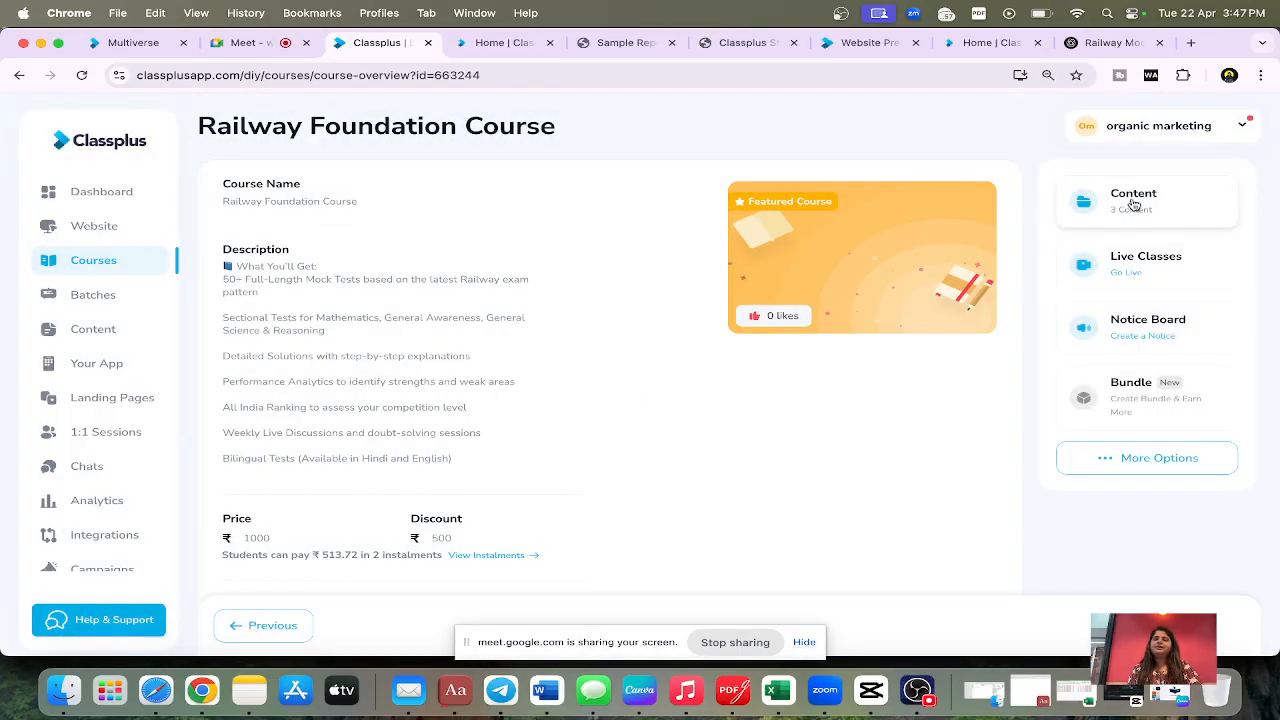
# Step: Start adding an online test to the course's content and search the available tests for "rail"
pyautogui.click(1133, 204)
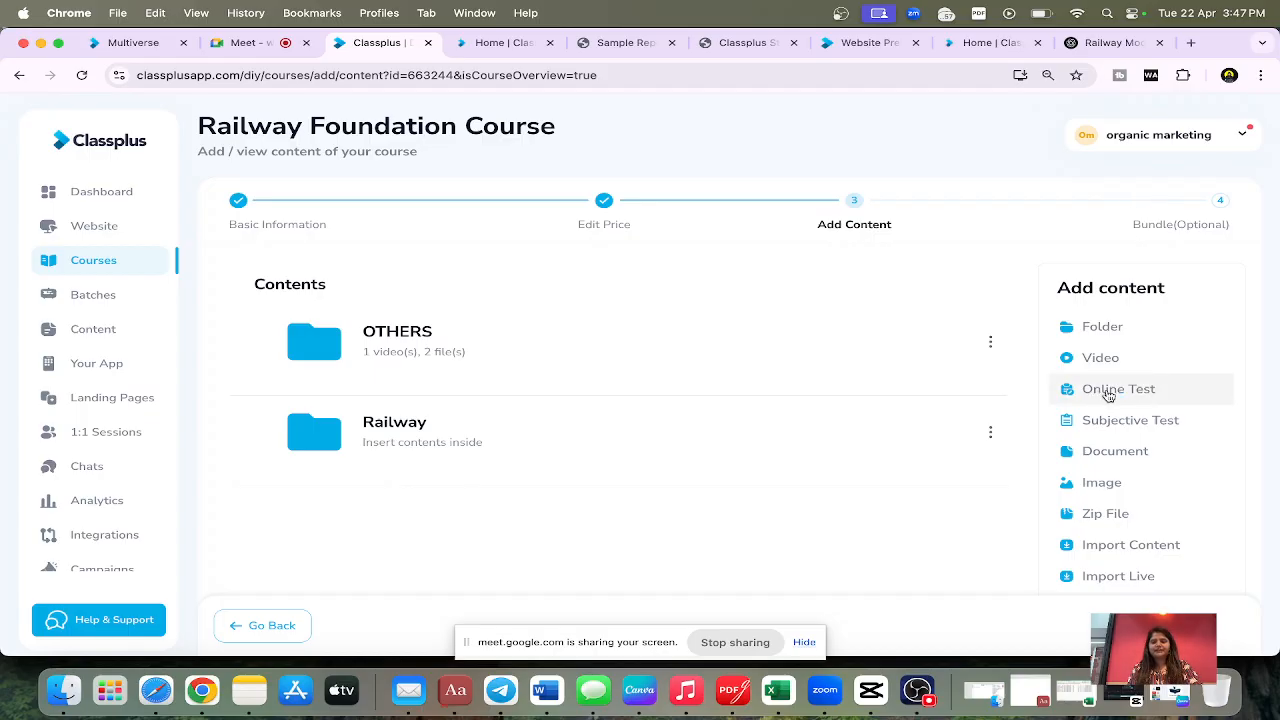
pyautogui.click(1108, 392)
pyautogui.click(941, 220)
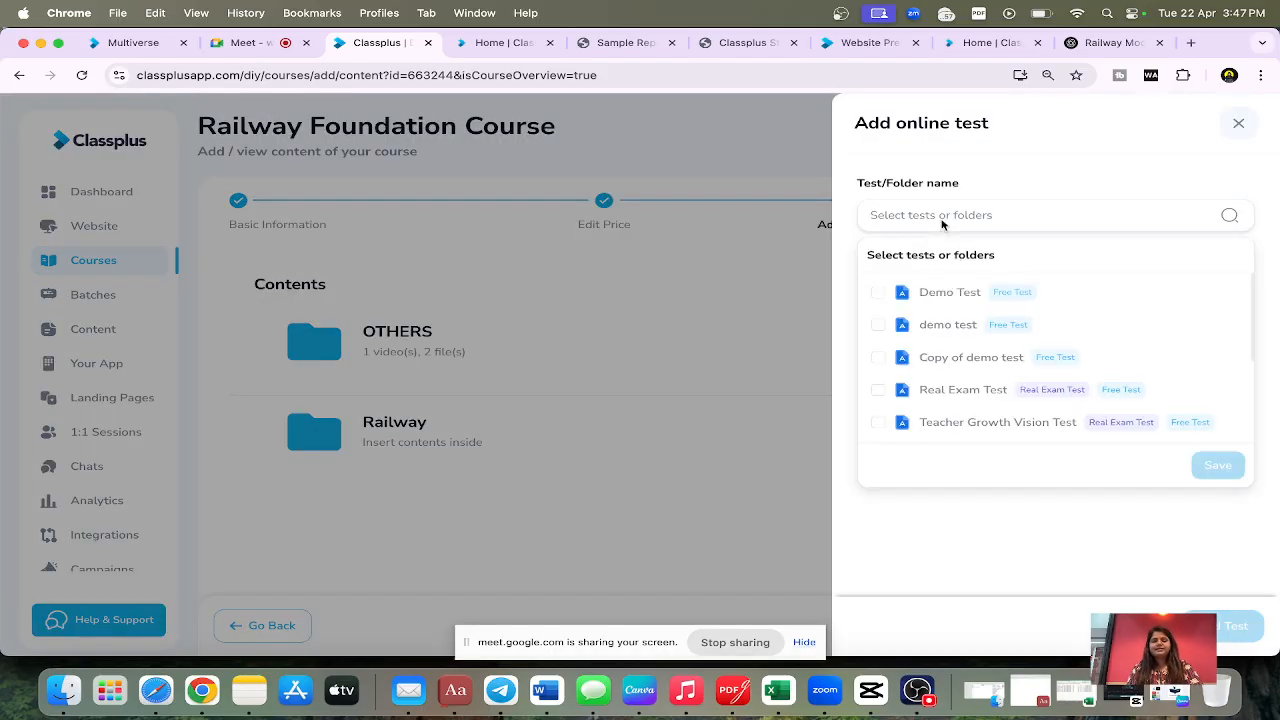
pyautogui.write('geo')
pyautogui.press('BackSpace')
pyautogui.press('BackSpace')
pyautogui.press('BackSpace')
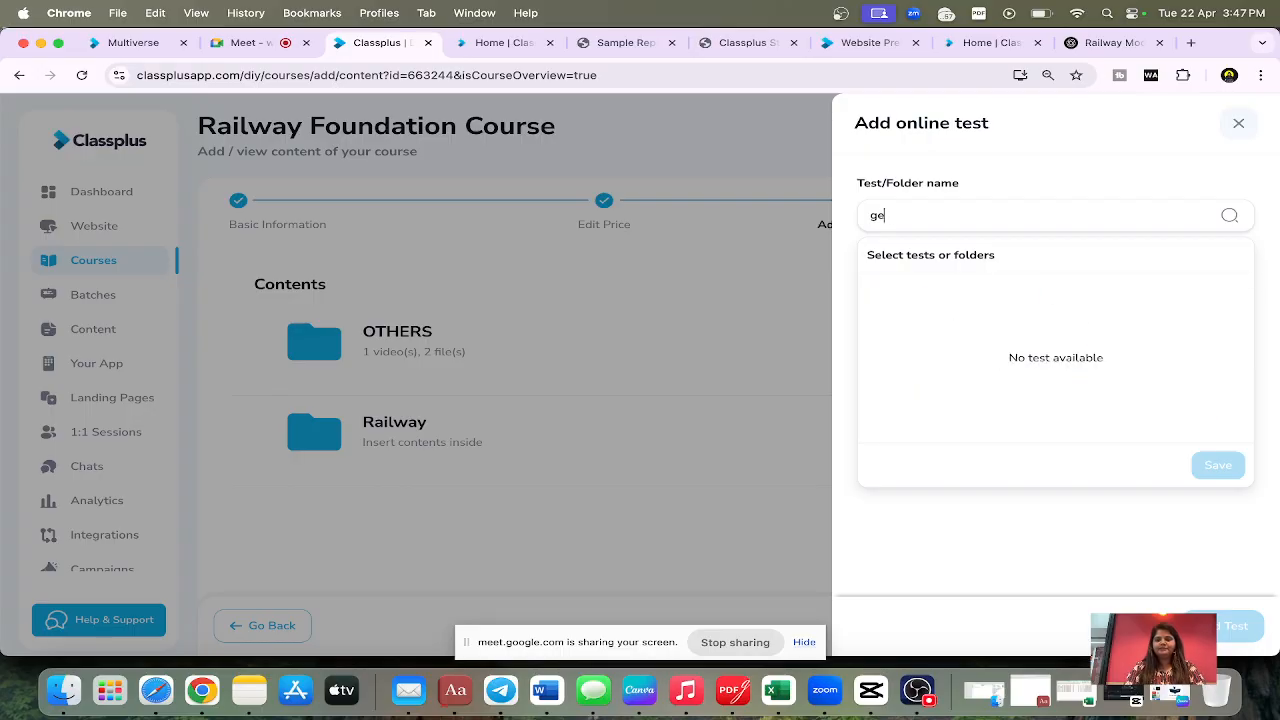
pyautogui.write('r')
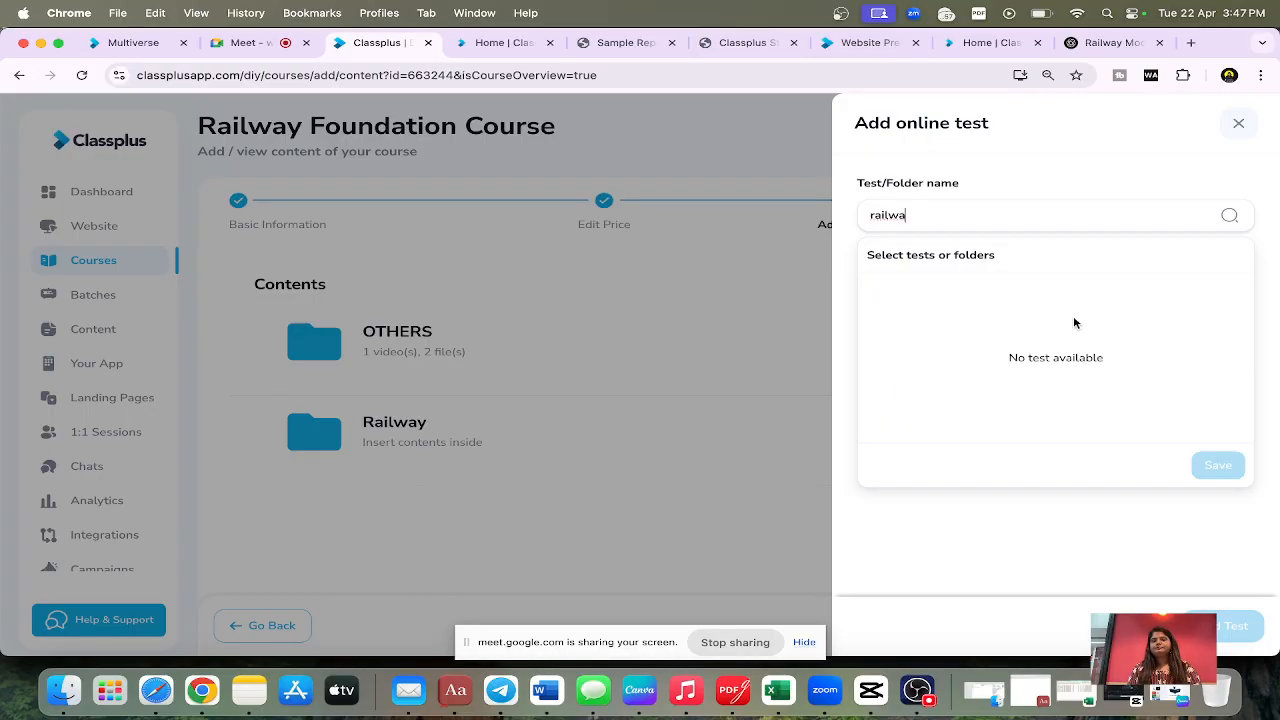
pyautogui.write('ailwa')
pyautogui.press('BackSpace')
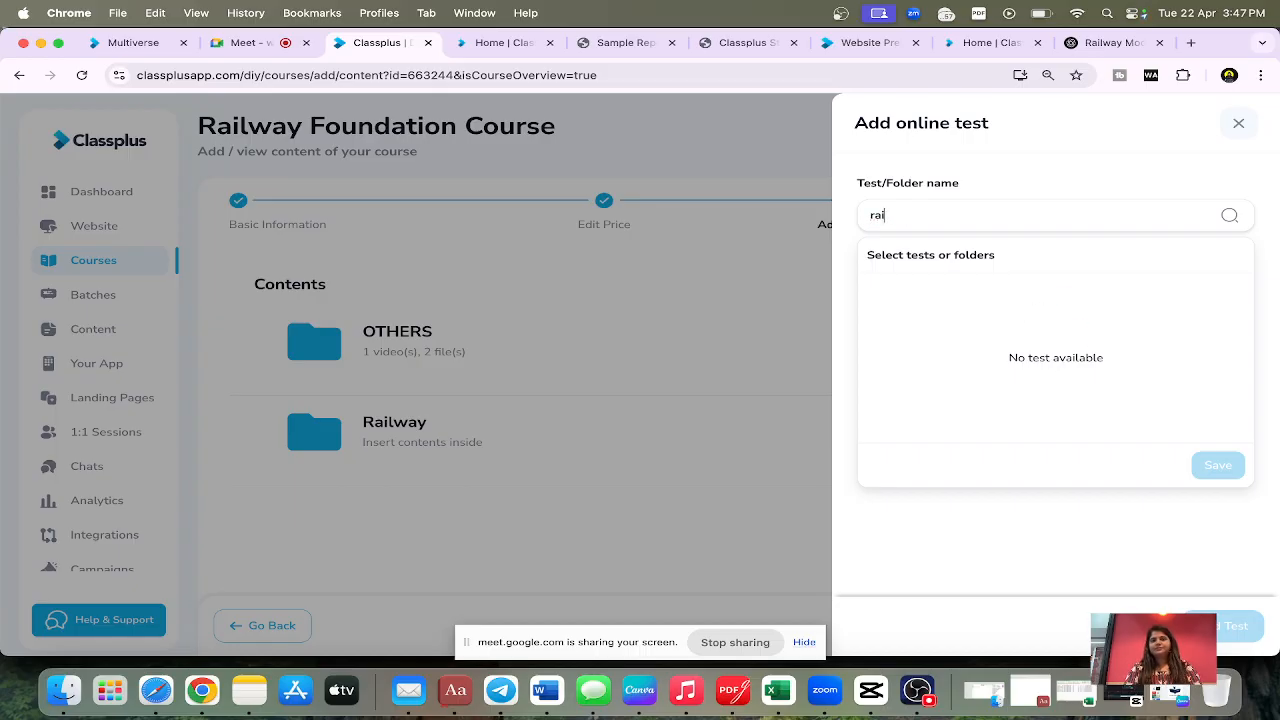
# Step: Switch back to the test portal, reopen the draft railway Foundation Mock Test and save it
pyautogui.click(500, 42)
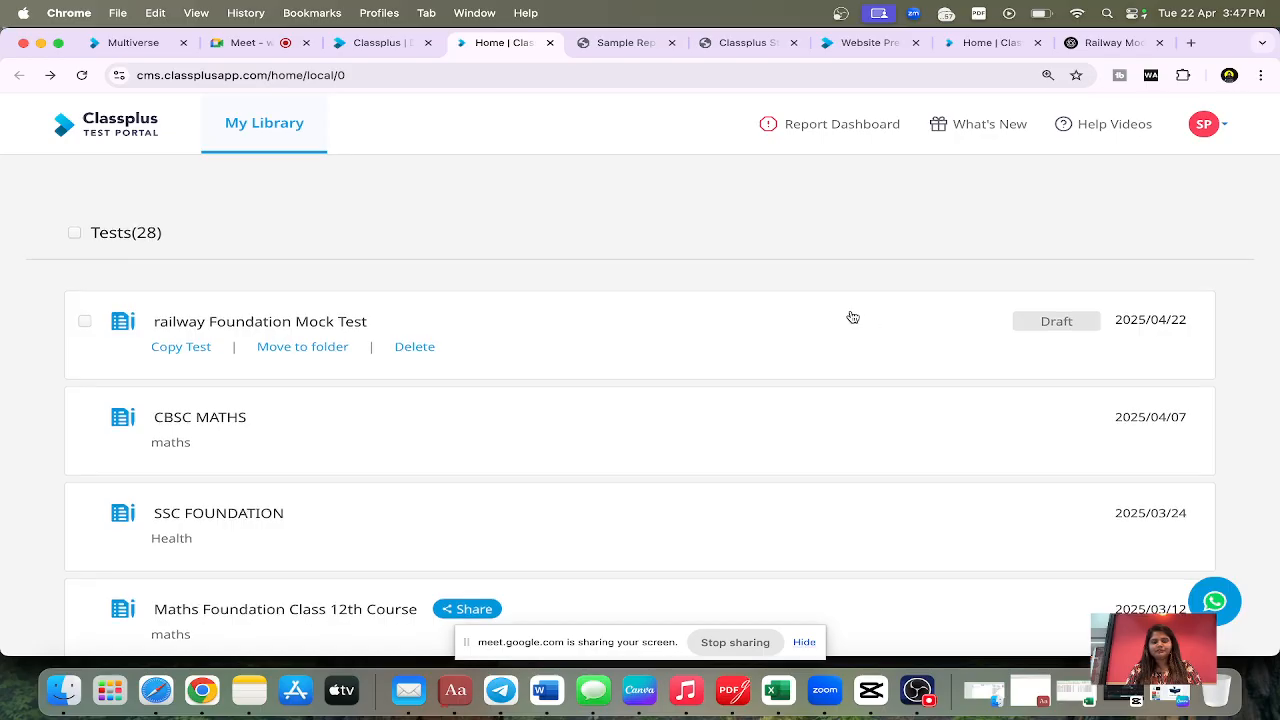
pyautogui.scroll(-3, 914, 451)
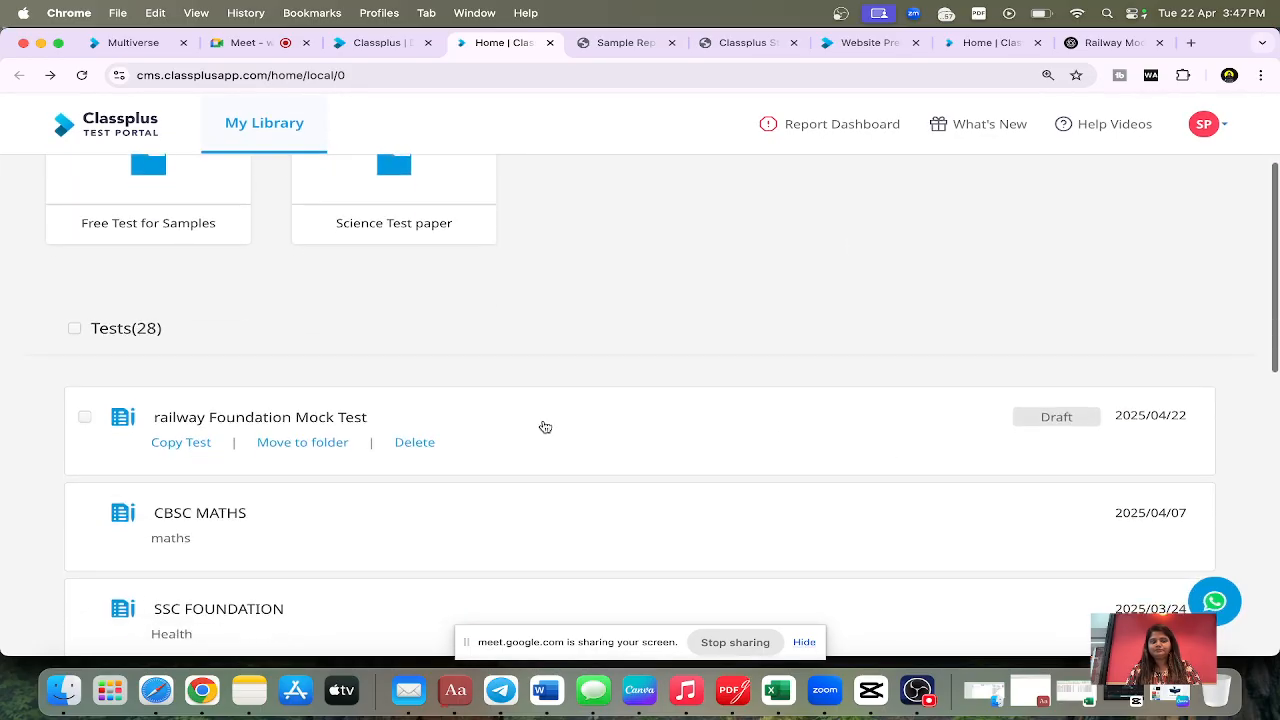
pyautogui.click(218, 418)
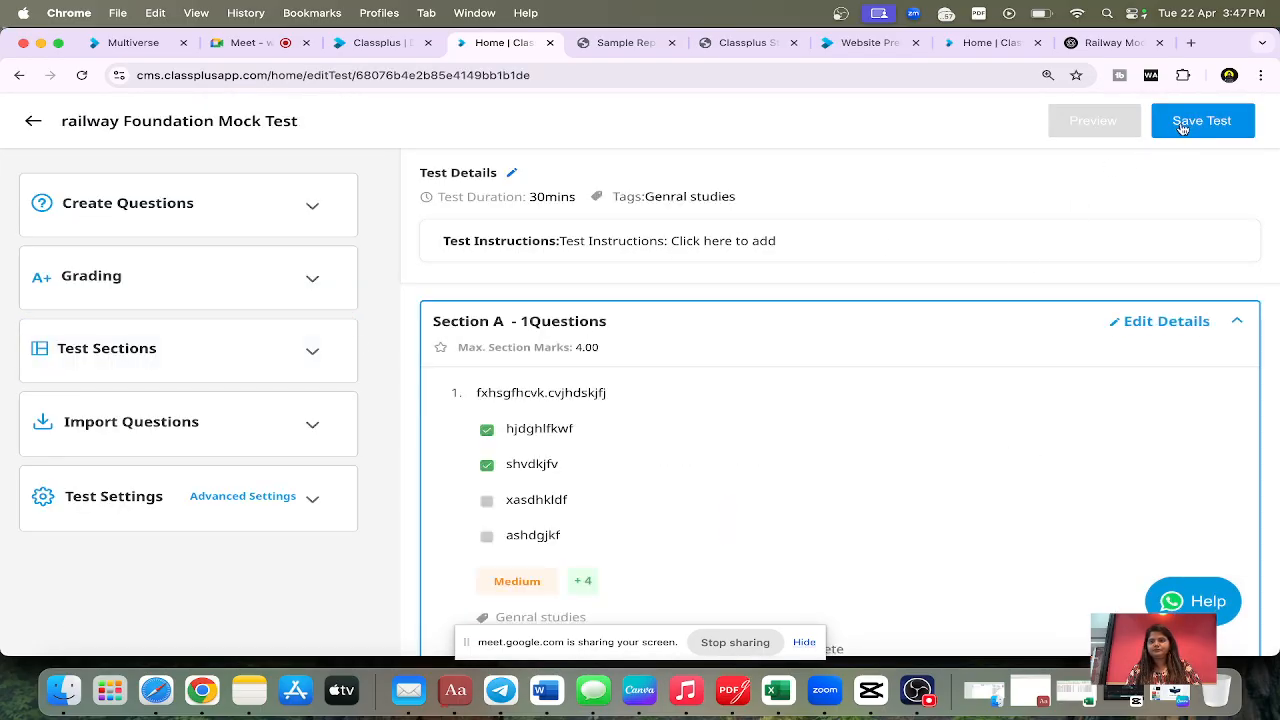
pyautogui.click(1182, 128)
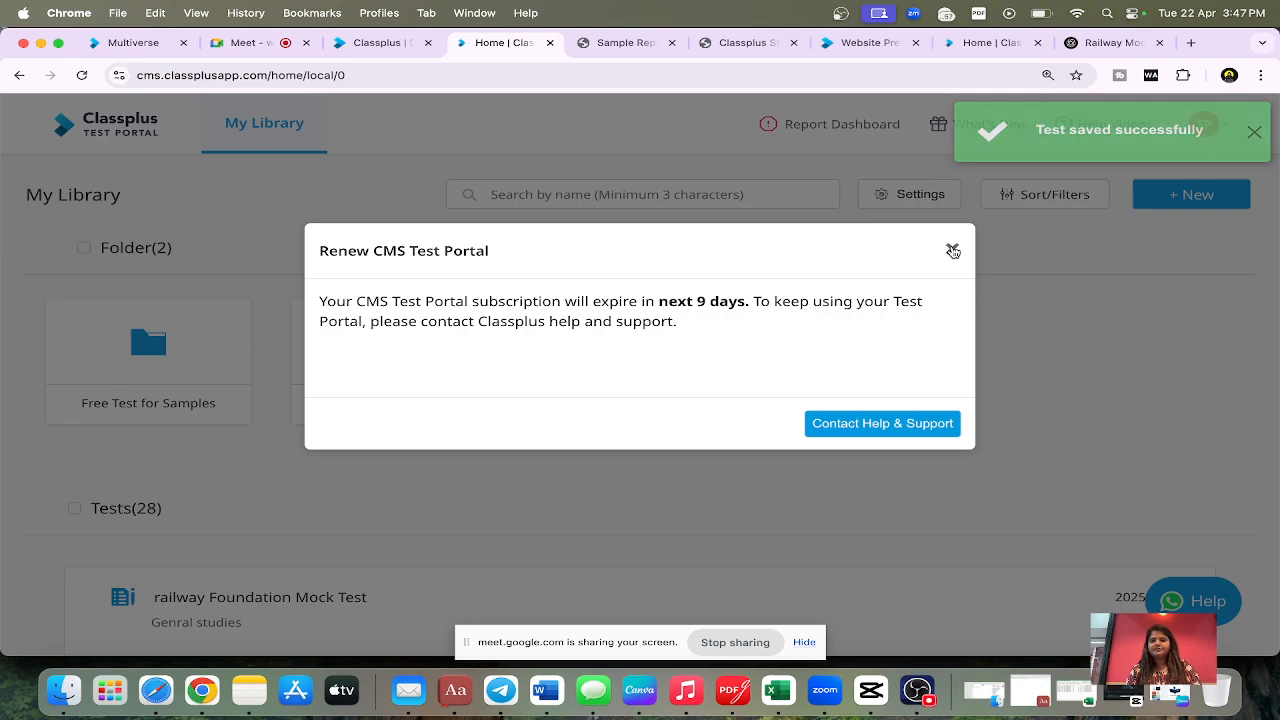
pyautogui.click(953, 251)
pyautogui.scroll(-3, 457, 529)
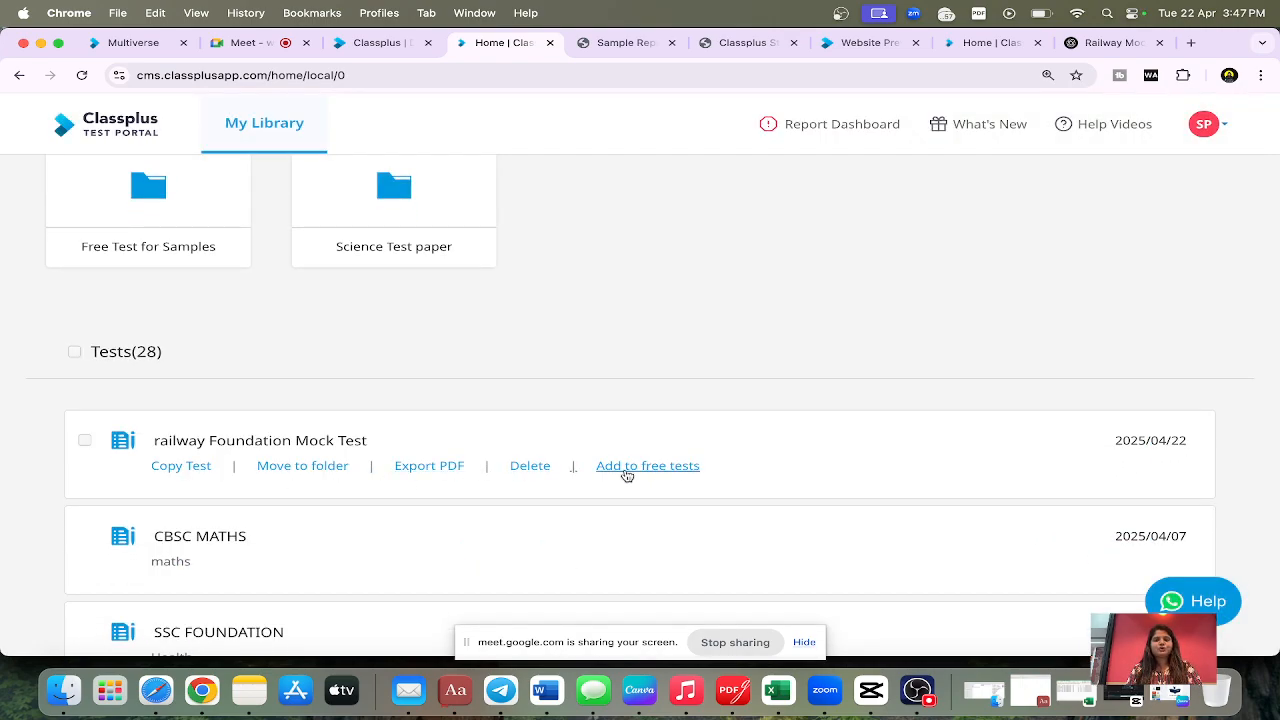
# Step: Back in the Railway Foundation Course, add the railway Foundation Mock Test to its contents with 1 attempt
pyautogui.click(390, 43)
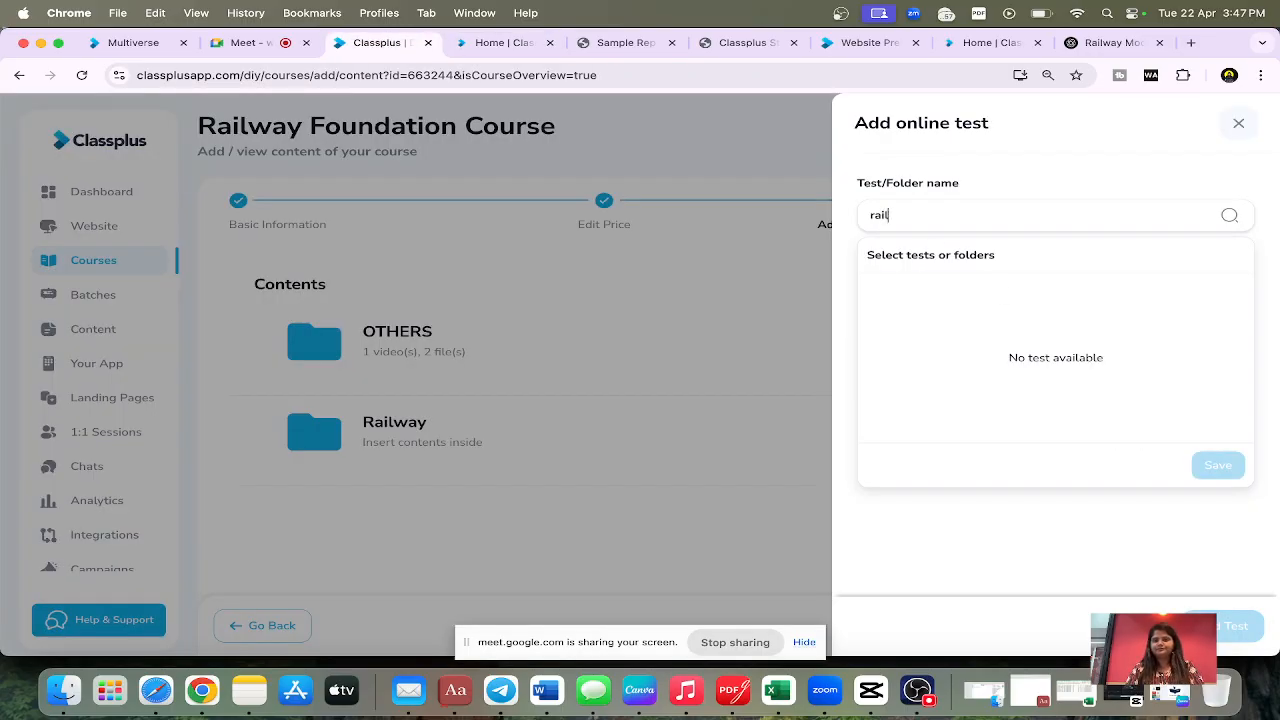
pyautogui.click(877, 292)
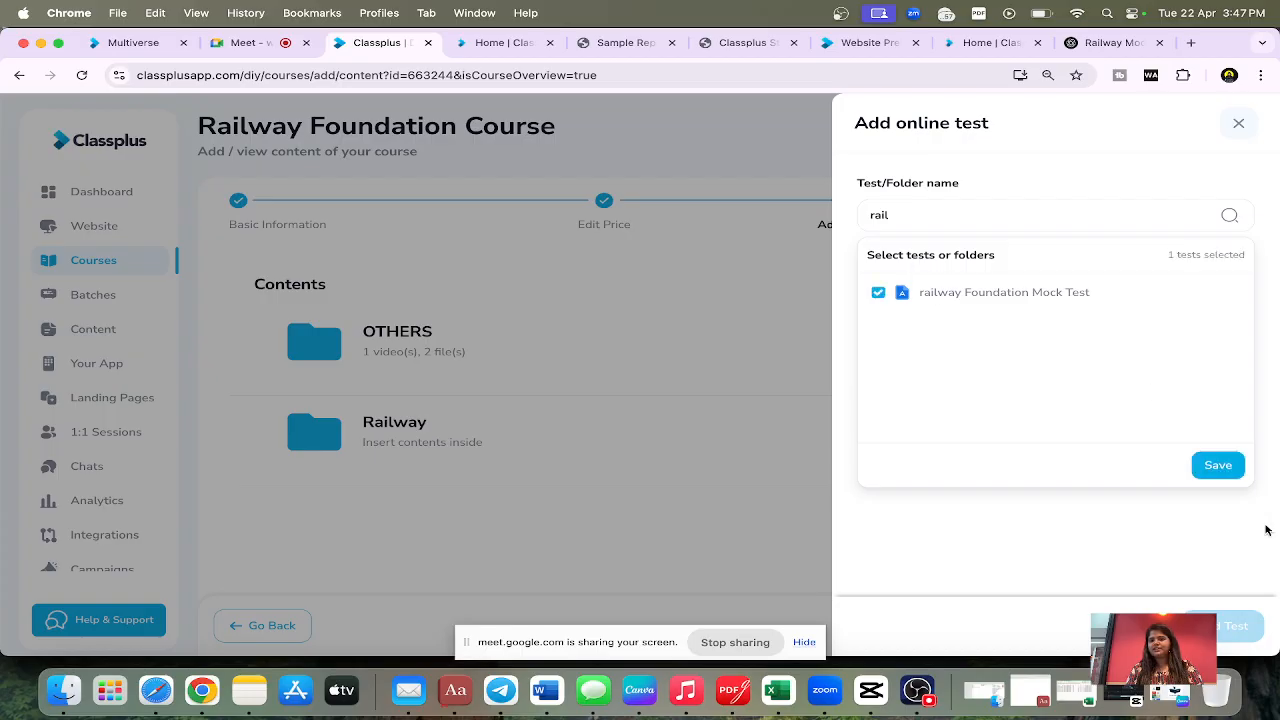
pyautogui.click(1218, 465)
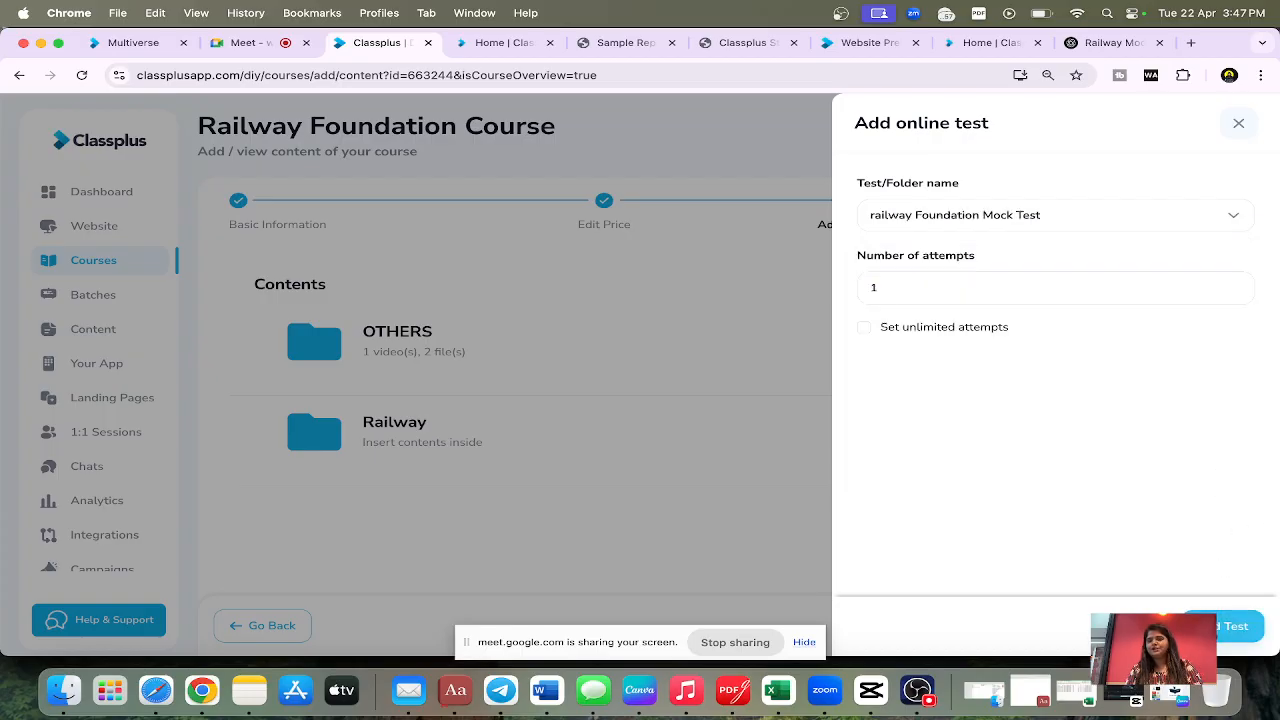
pyautogui.click(1201, 627)
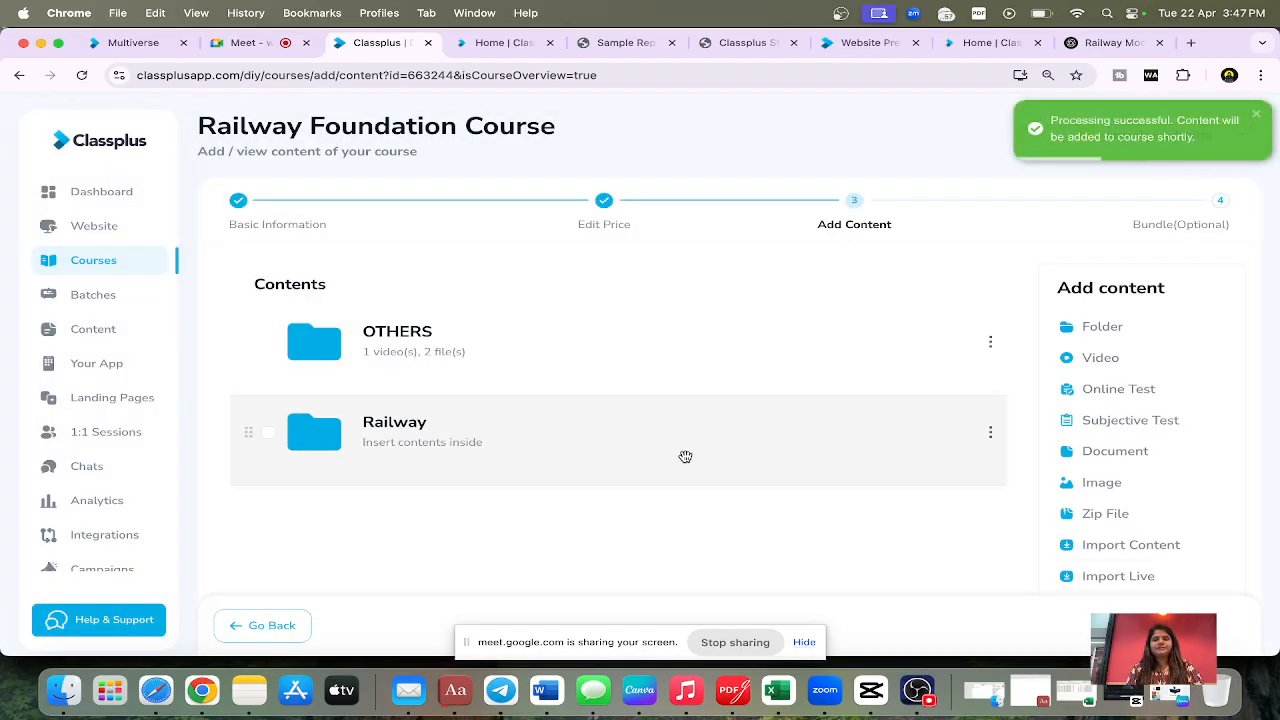
pyautogui.scroll(-2, 685, 456)
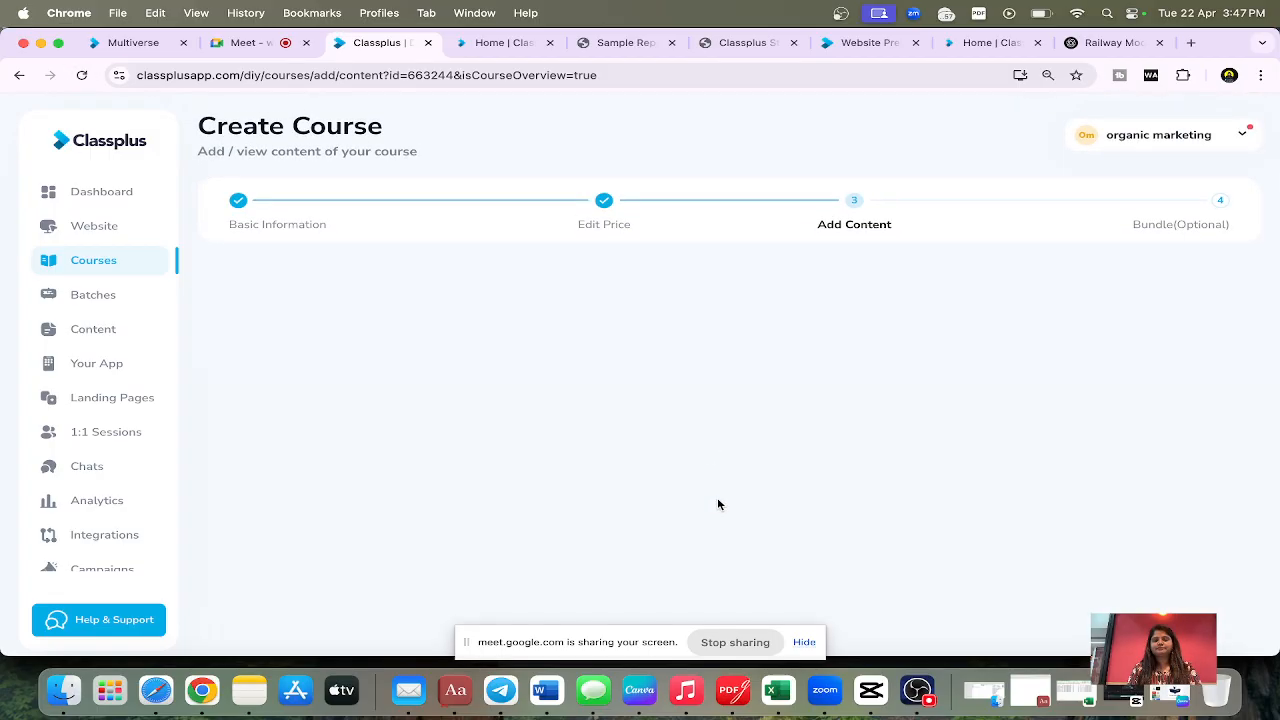
pyautogui.scroll(-2, 474, 377)
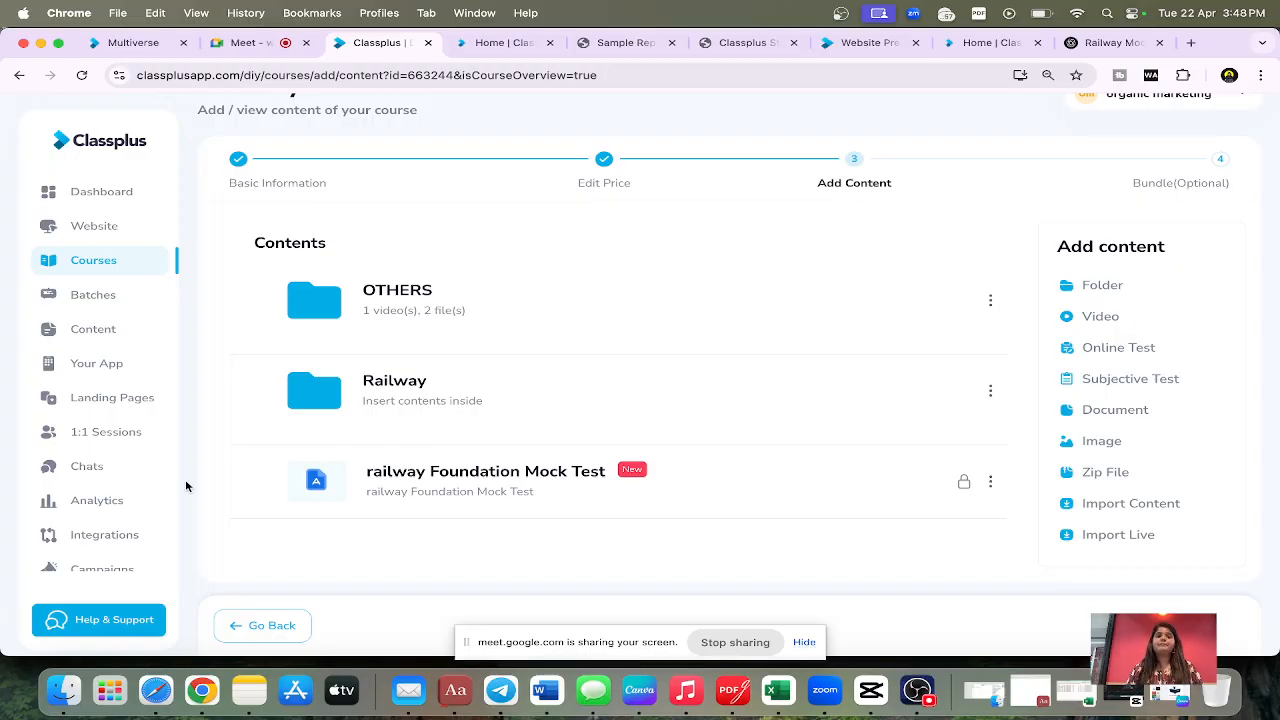
# Step: Browse the Help and Support video topics and look through the Batches tutorials
pyautogui.click(91, 632)
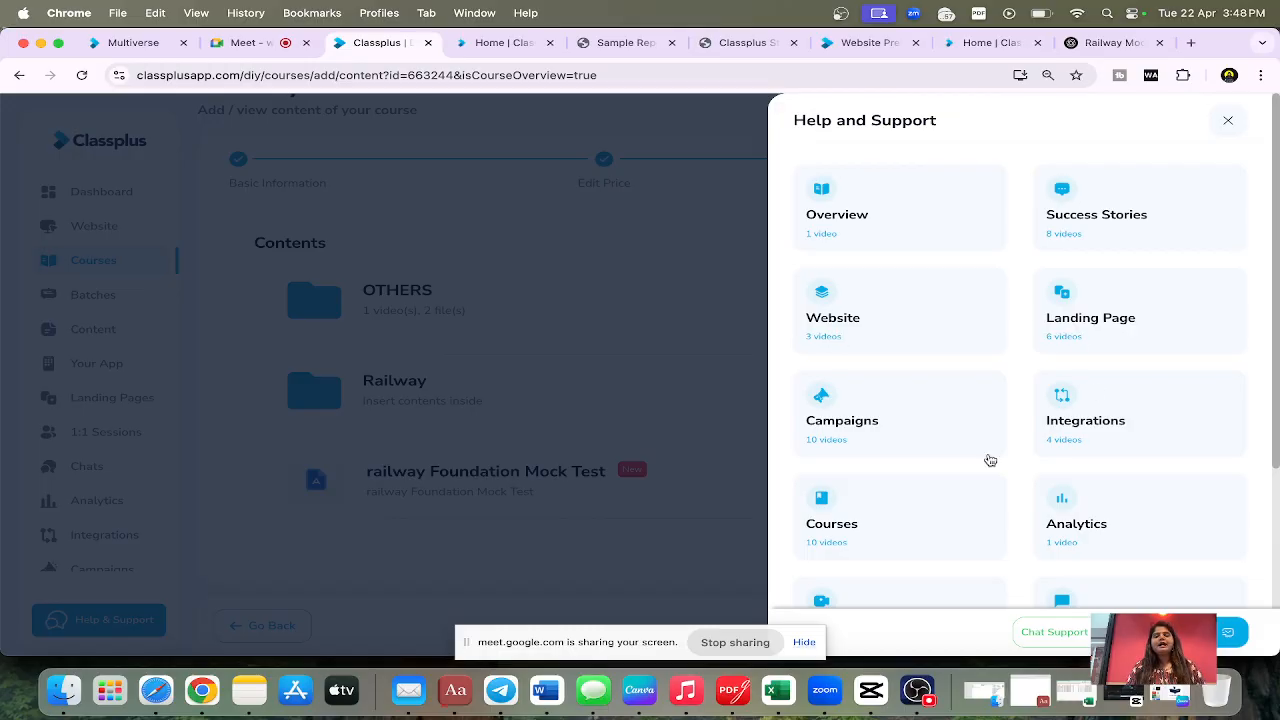
pyautogui.scroll(-5, 987, 378)
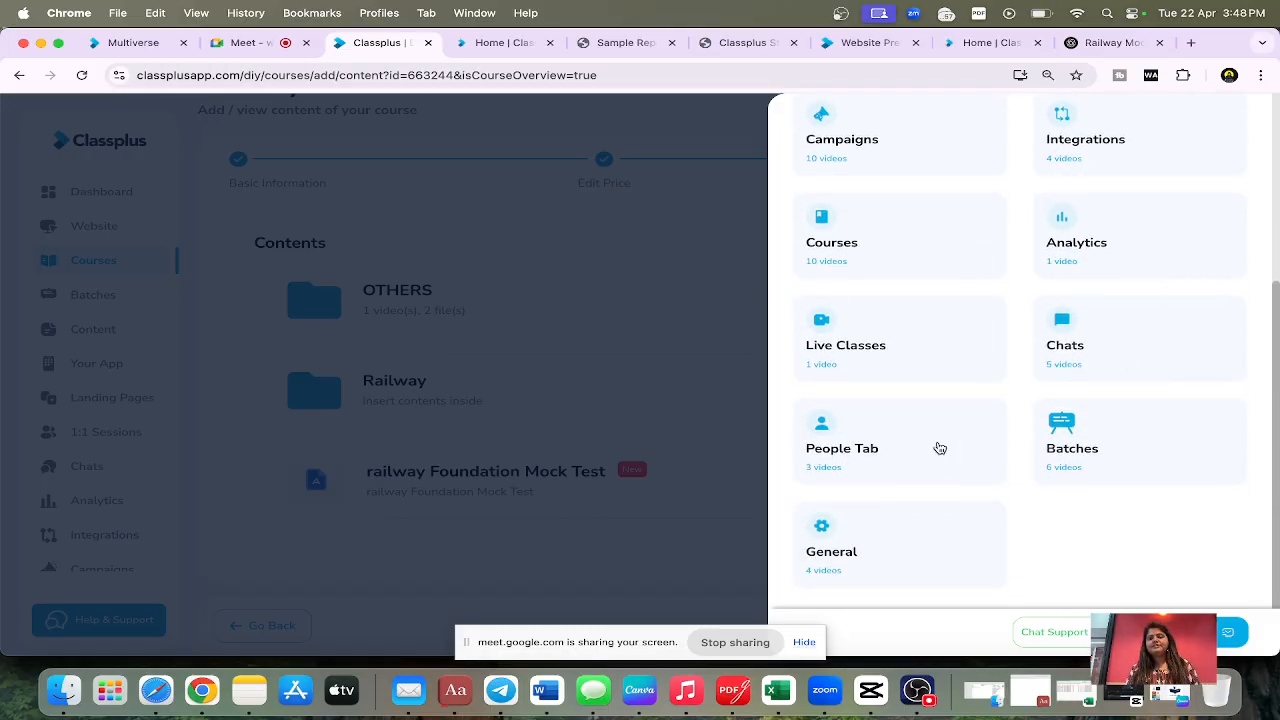
pyautogui.scroll(5, 960, 300)
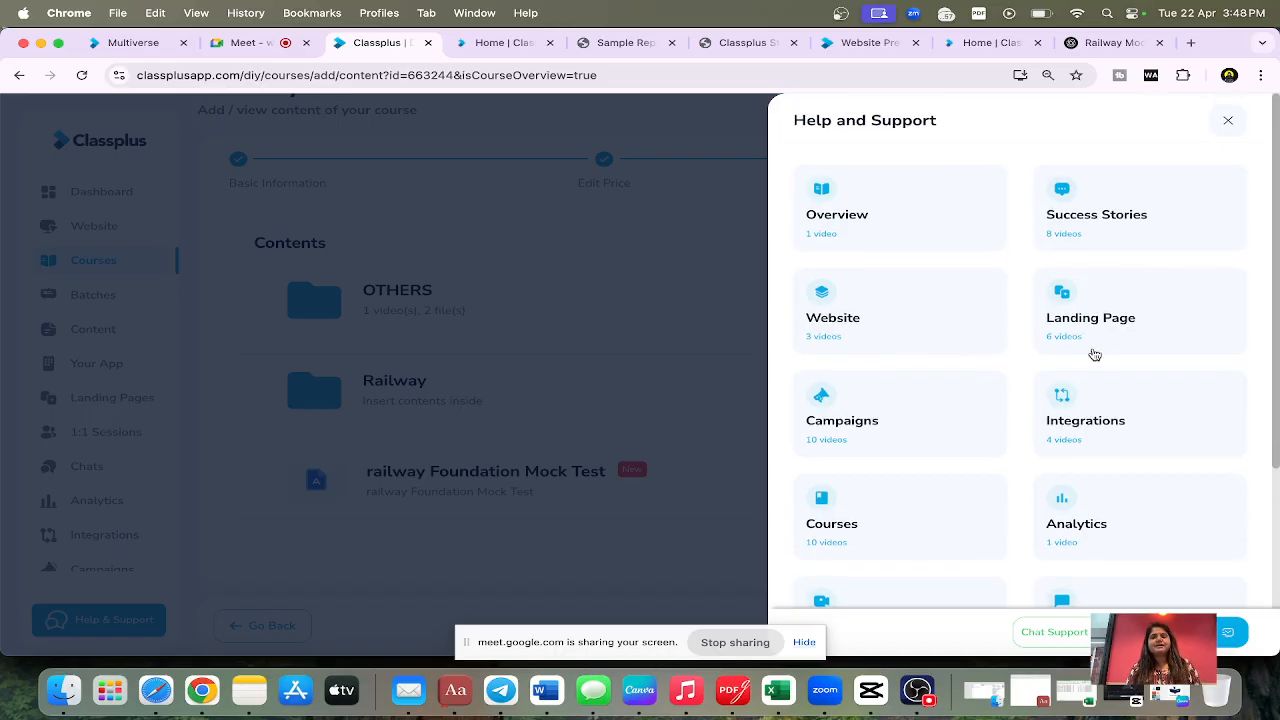
pyautogui.scroll(-5, 1066, 437)
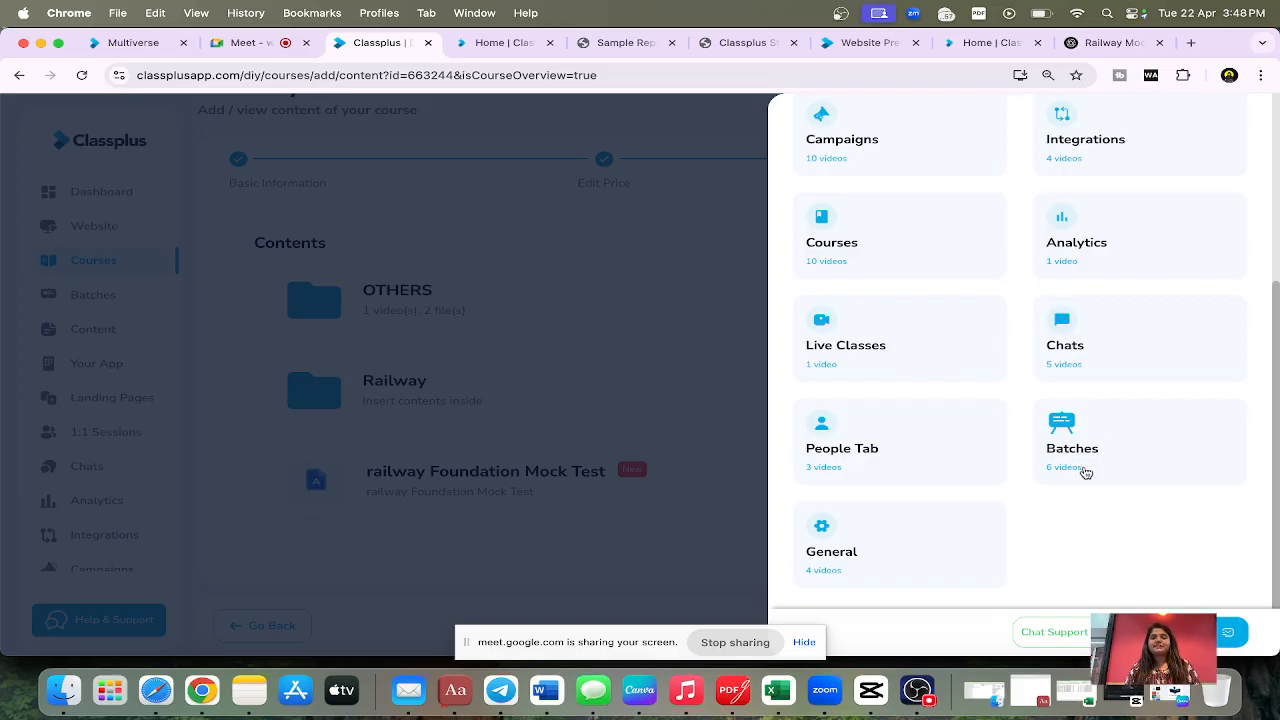
pyautogui.click(1070, 432)
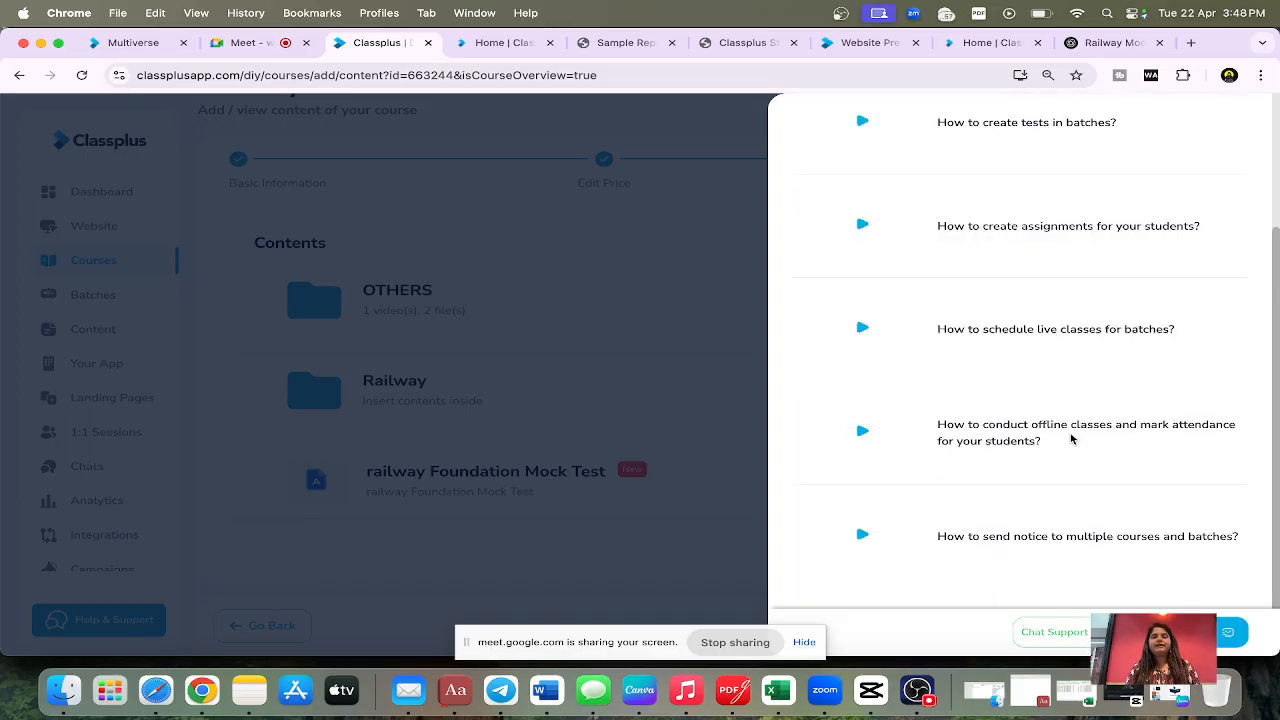
pyautogui.scroll(3, 1022, 270)
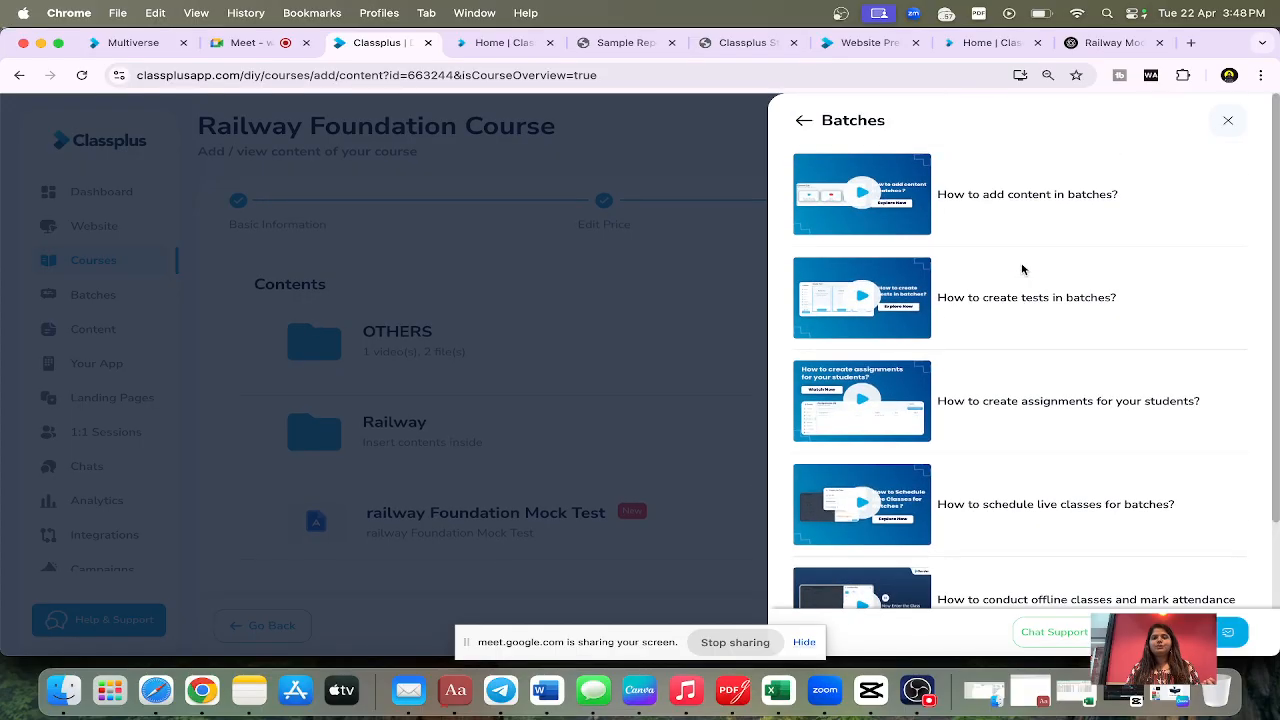
pyautogui.click(1228, 121)
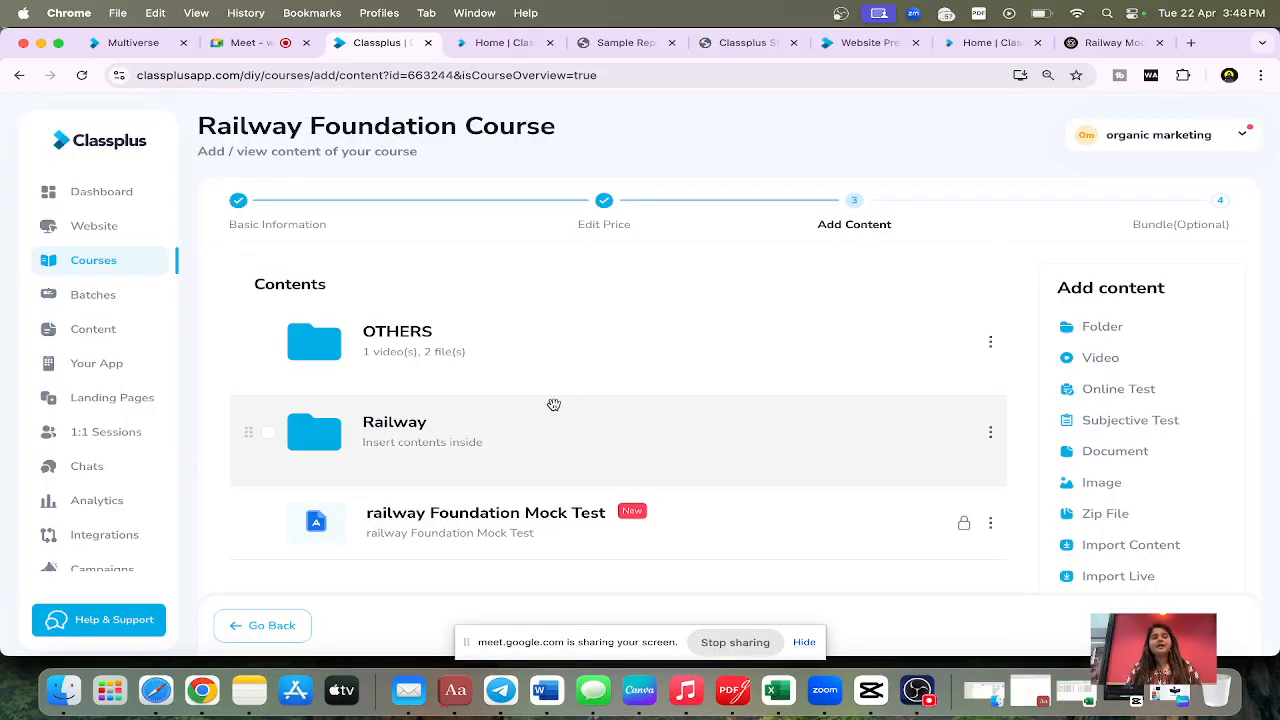
# Step: Reopen Help and Support and look over the full list of tutorial topics
pyautogui.click(63, 637)
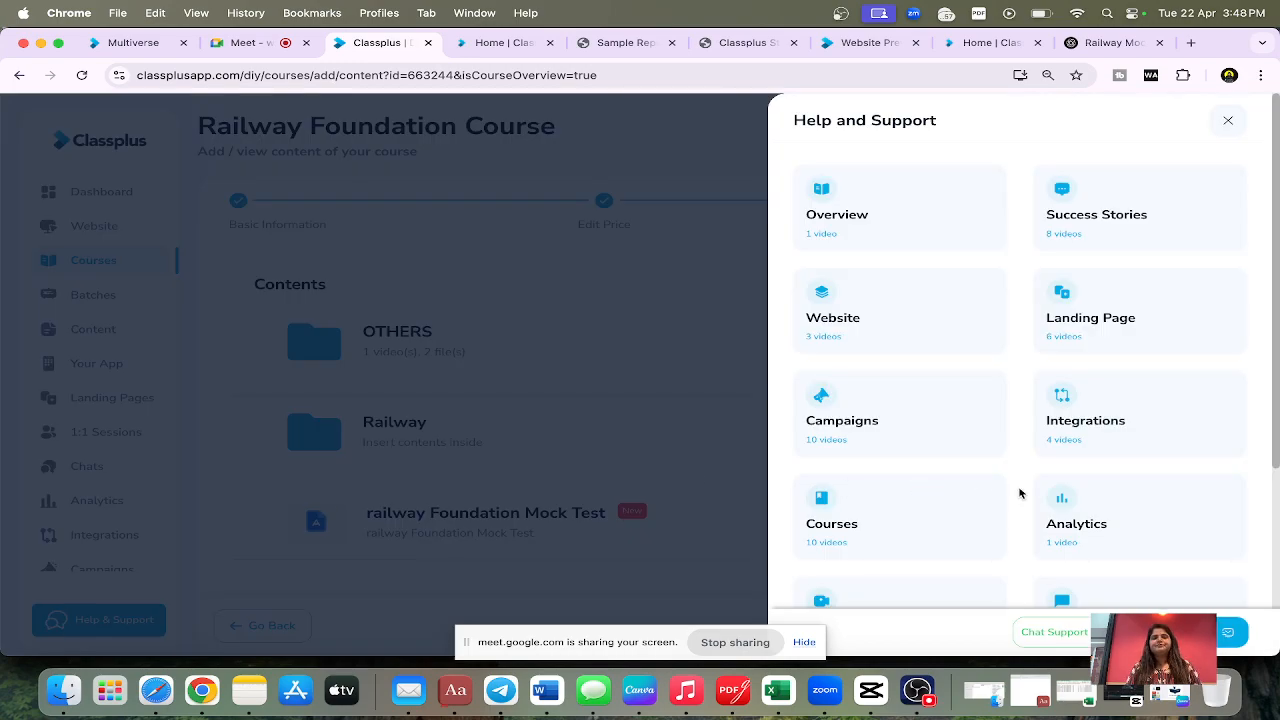
pyautogui.scroll(-5, 1020, 492)
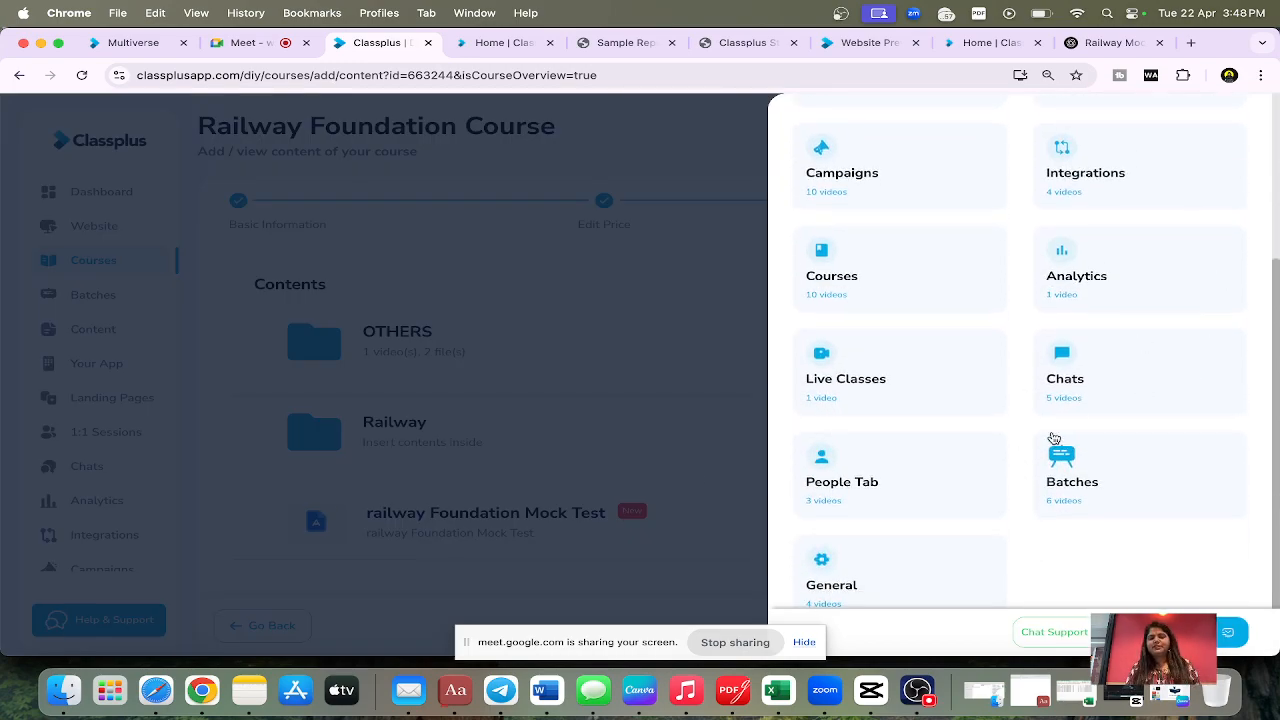
pyautogui.scroll(-1, 1053, 438)
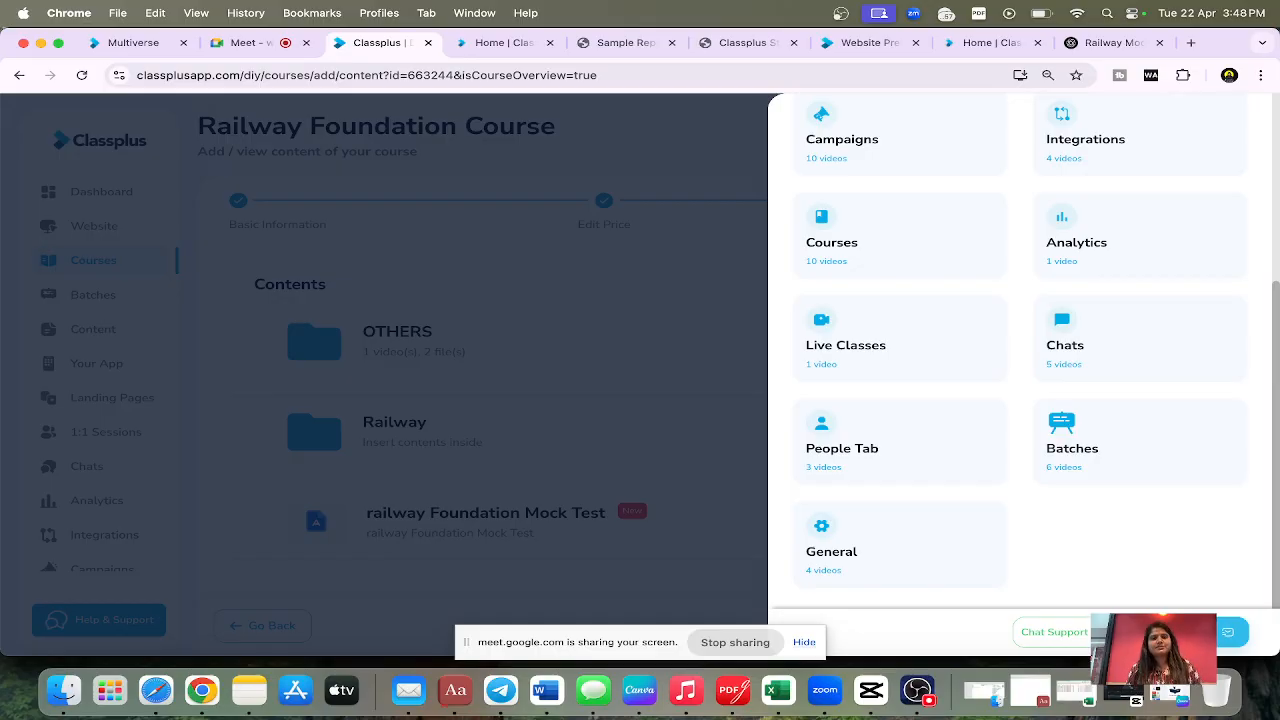
# Step: Close the Help and Support topics and stop presenting the screen in the Google Meet call
pyautogui.scroll(5, 1160, 520)
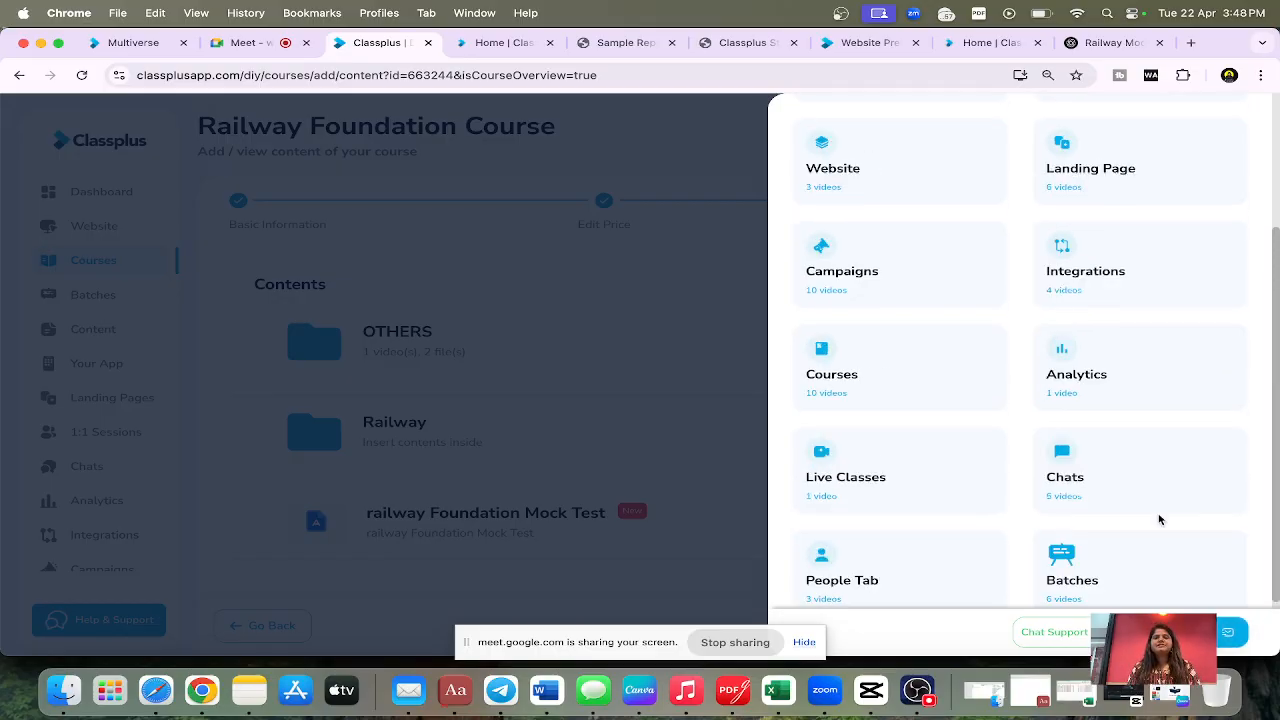
pyautogui.click(1224, 120)
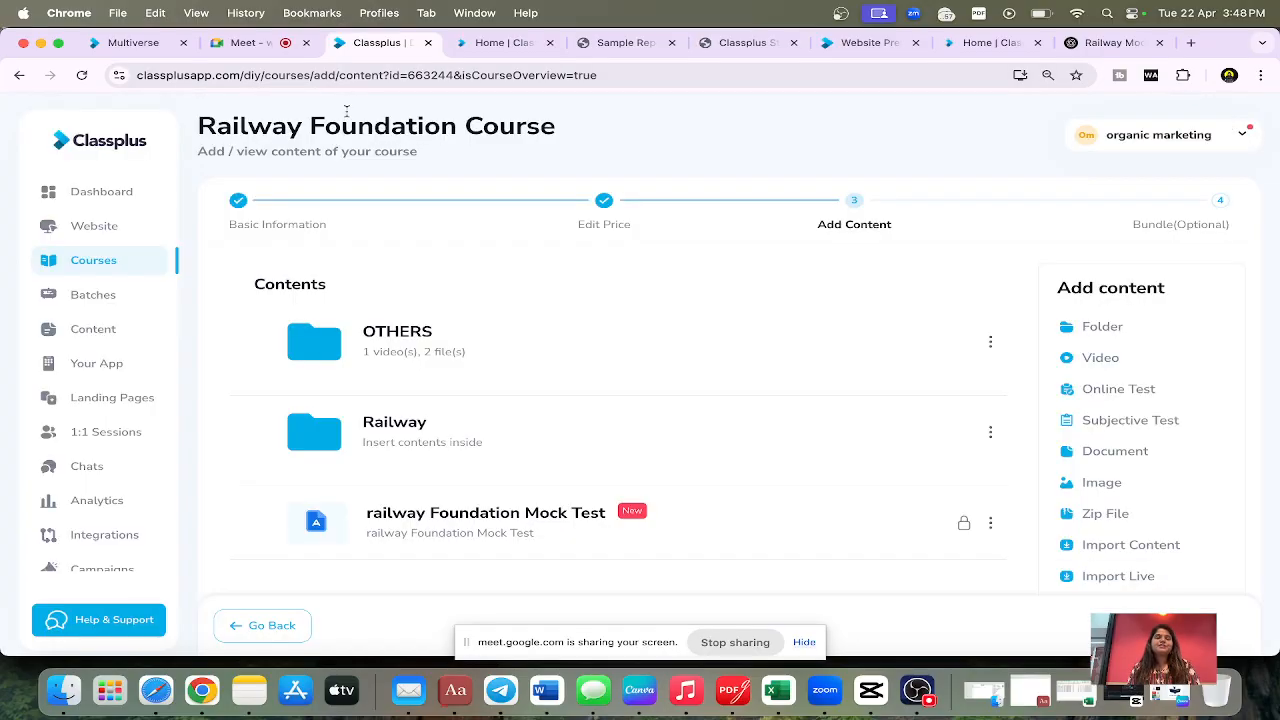
pyautogui.click(245, 42)
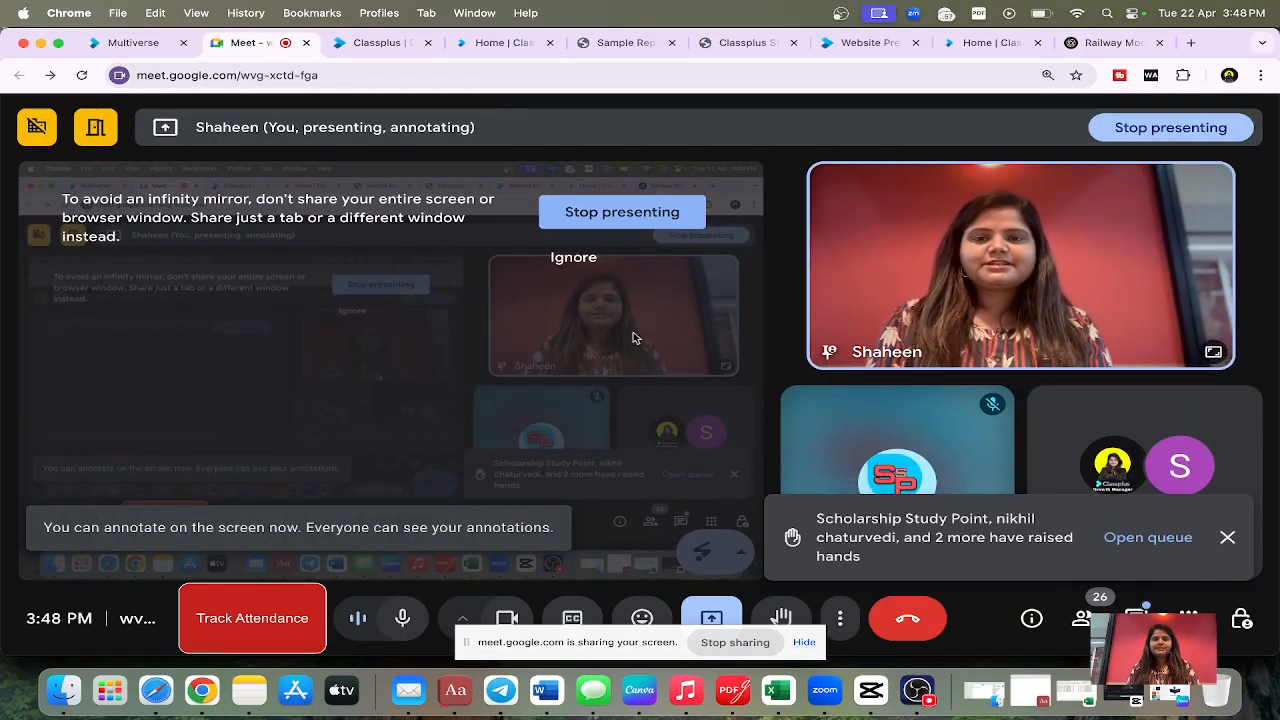
pyautogui.click(660, 215)
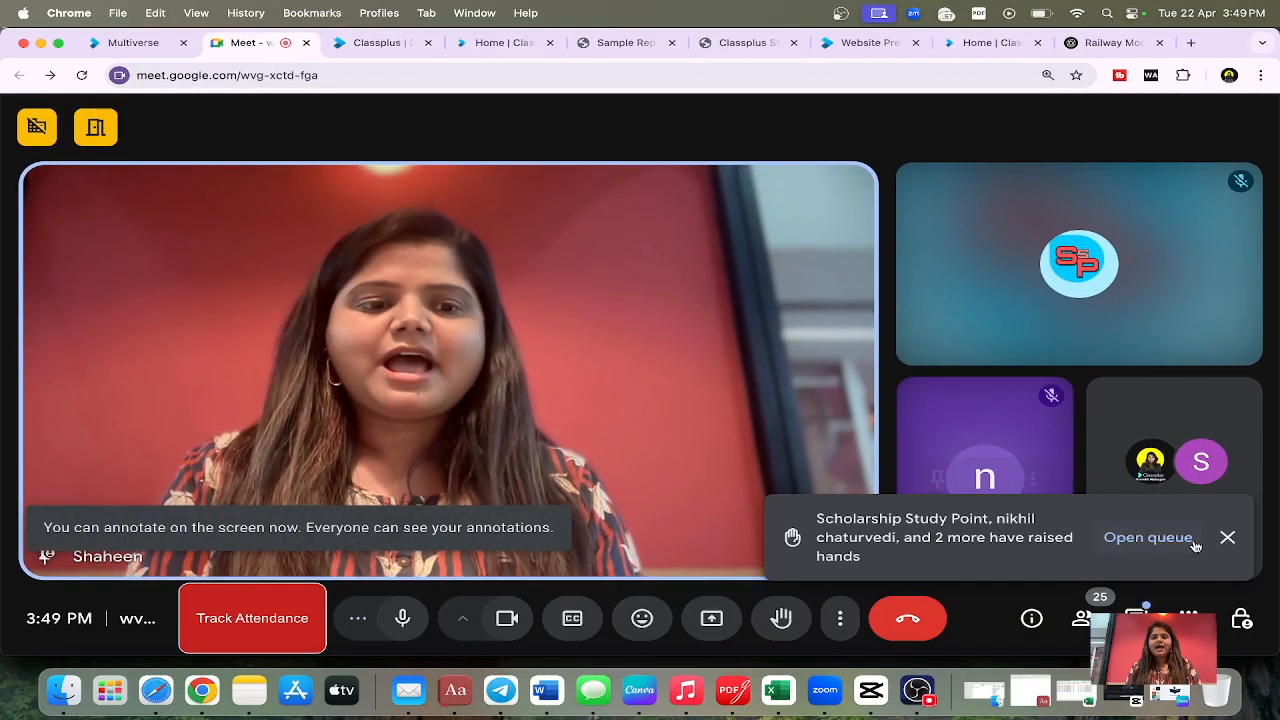
# Step: Dismiss the raised-hands notification in the call and mute the microphone
pyautogui.click(1228, 537)
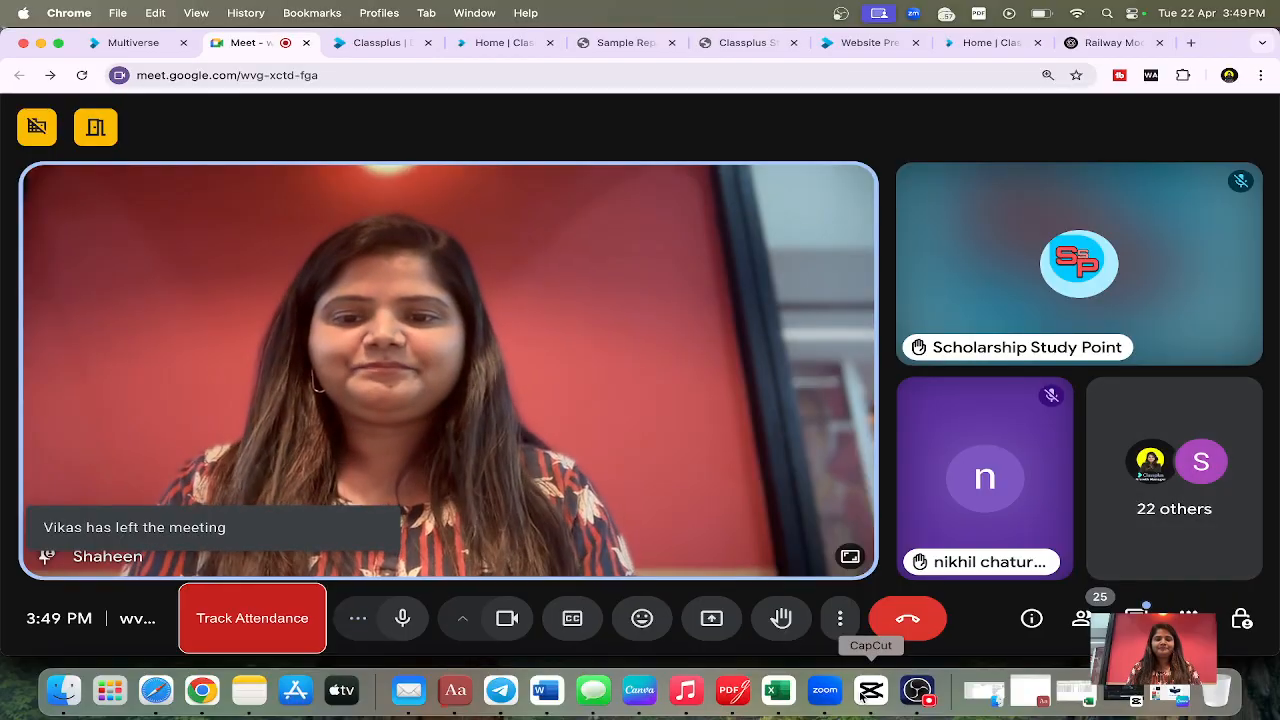
pyautogui.click(405, 630)
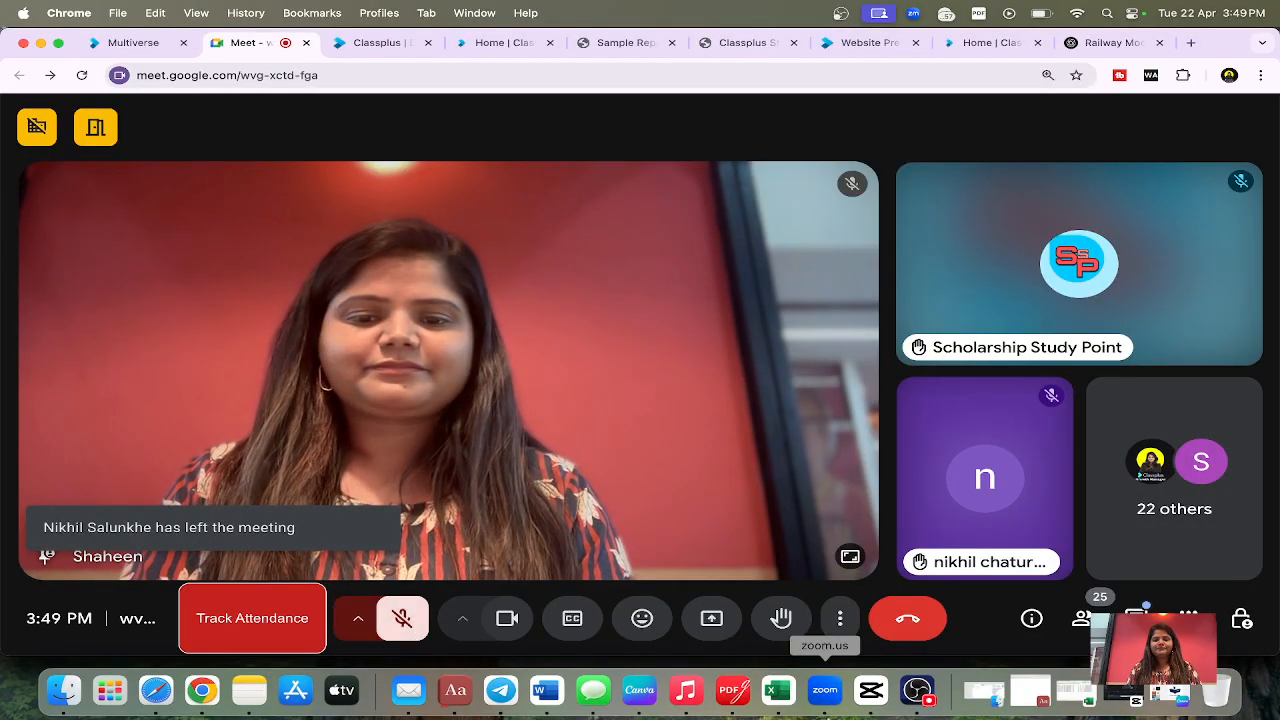